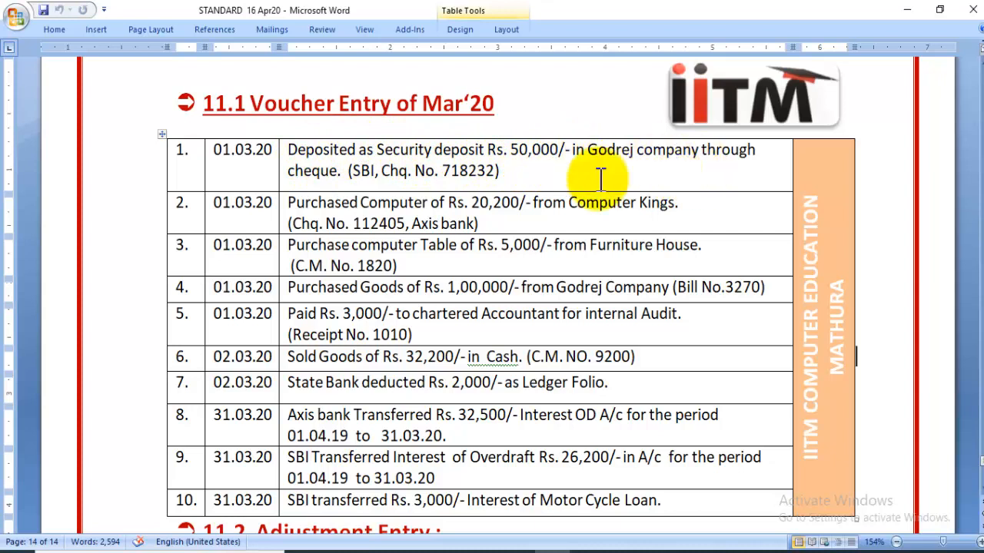
pyautogui.click(374, 171)
pyautogui.write(',')
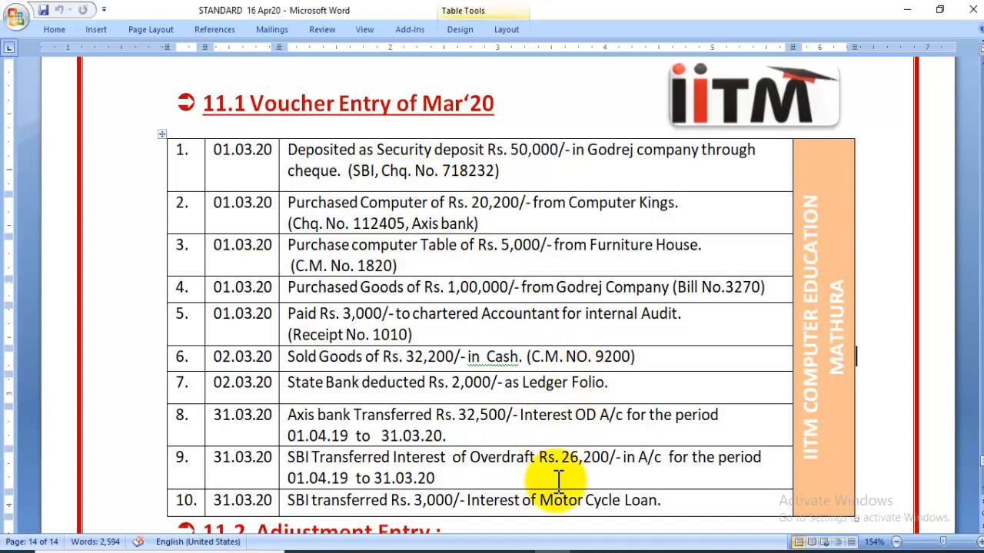
# Switch to Tally.ERP 9, maximize its window, and open accounting voucher creation
pyautogui.click(528, 552)
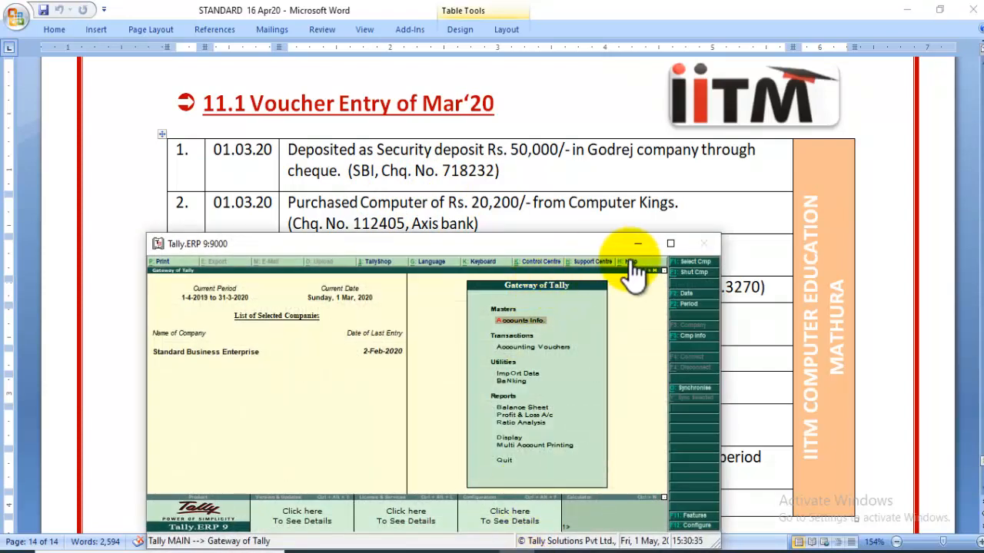
pyautogui.click(670, 244)
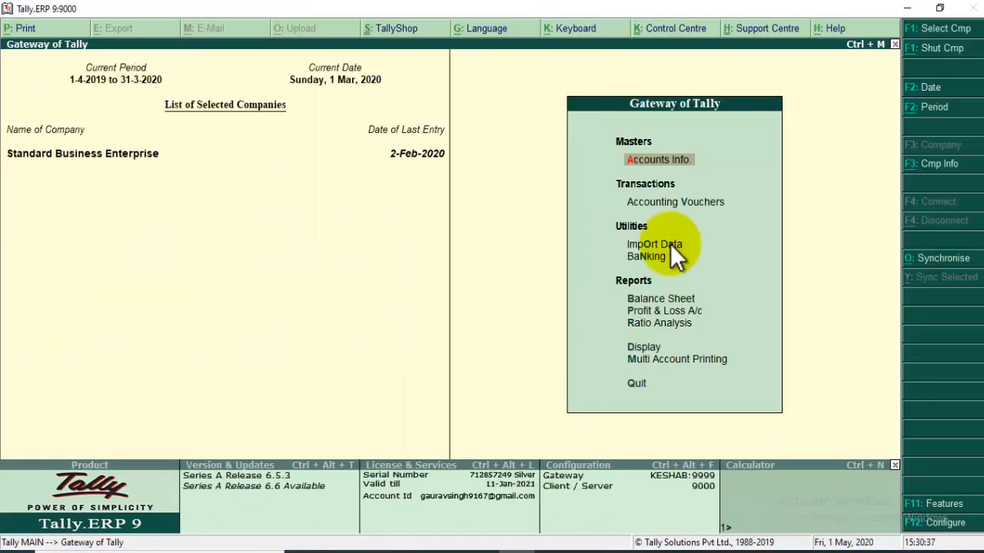
pyautogui.press('Down')
pyautogui.press('Return')
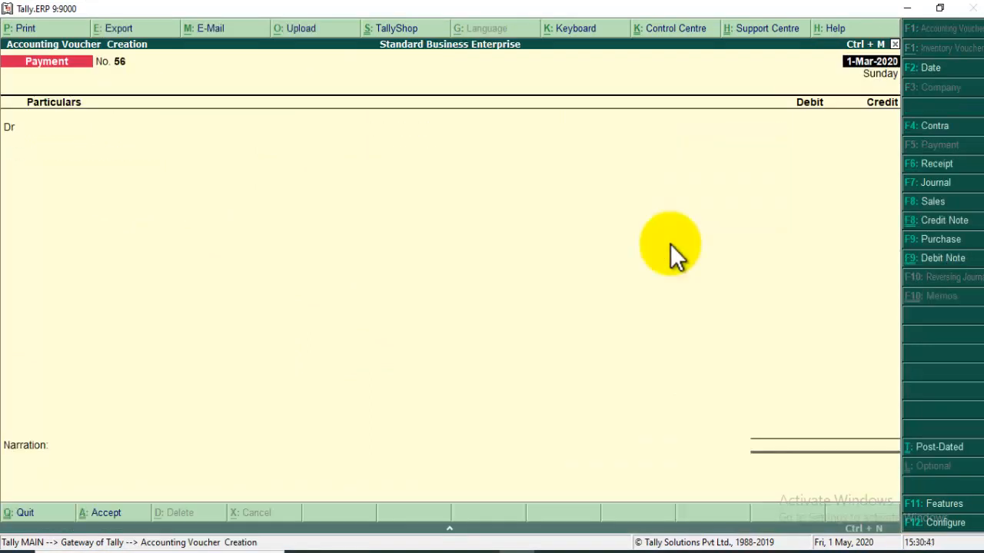
# Set the payment voucher date to 1-Mar-2020
pyautogui.press('F2')
pyautogui.write('1-3-1')
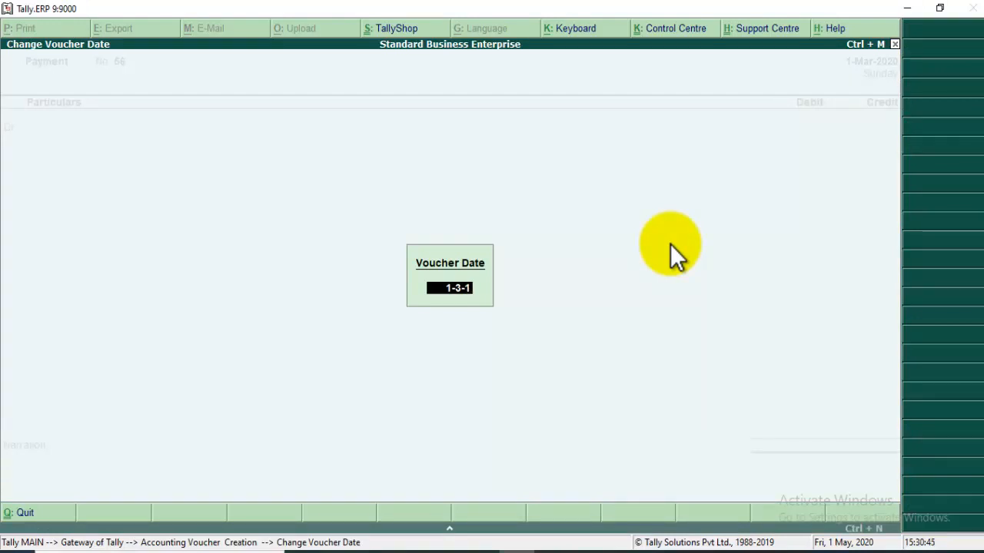
pyautogui.write('20')
pyautogui.press('Return')
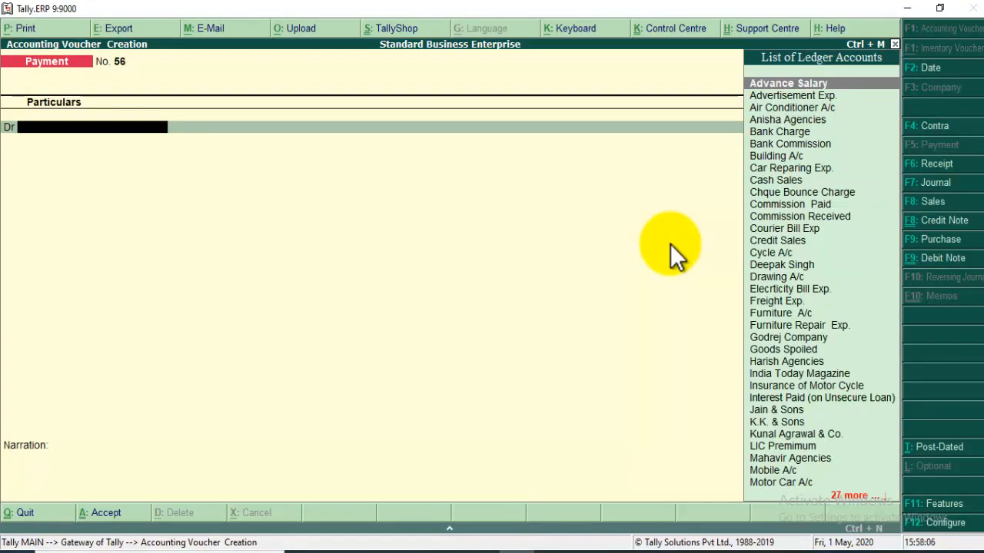
# Start a new ledger from the voucher's debit line, named Security Deposit (Godrej) and grouped under Deposits (Asset)
pyautogui.hotkey('alt', 'c')
pyautogui.write('Se')
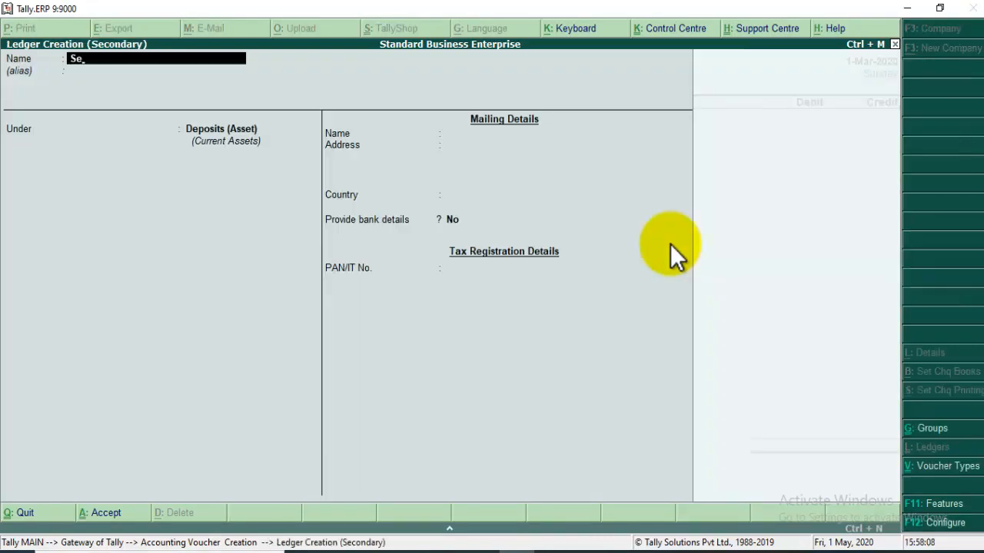
pyautogui.write('curity Deposit (')
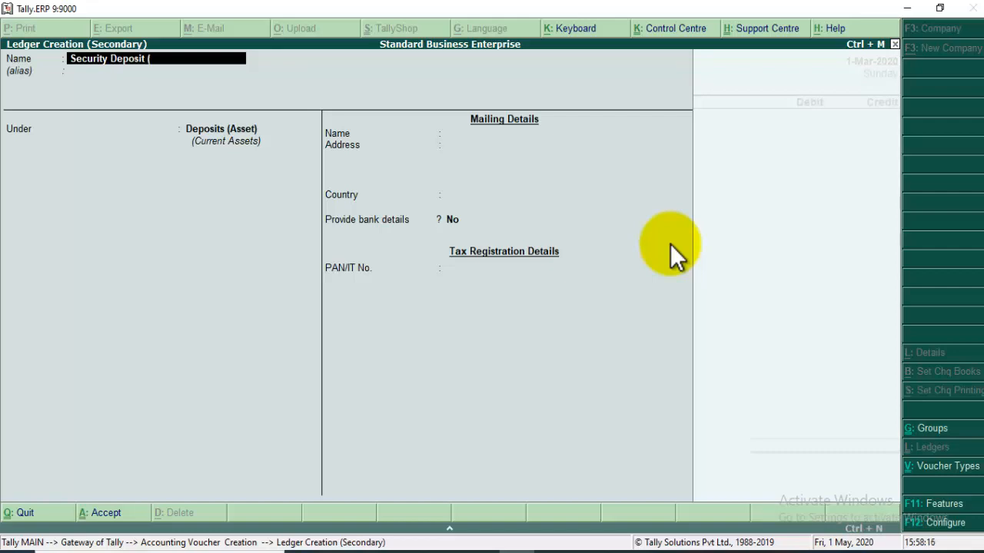
pyautogui.write('Godrej)')
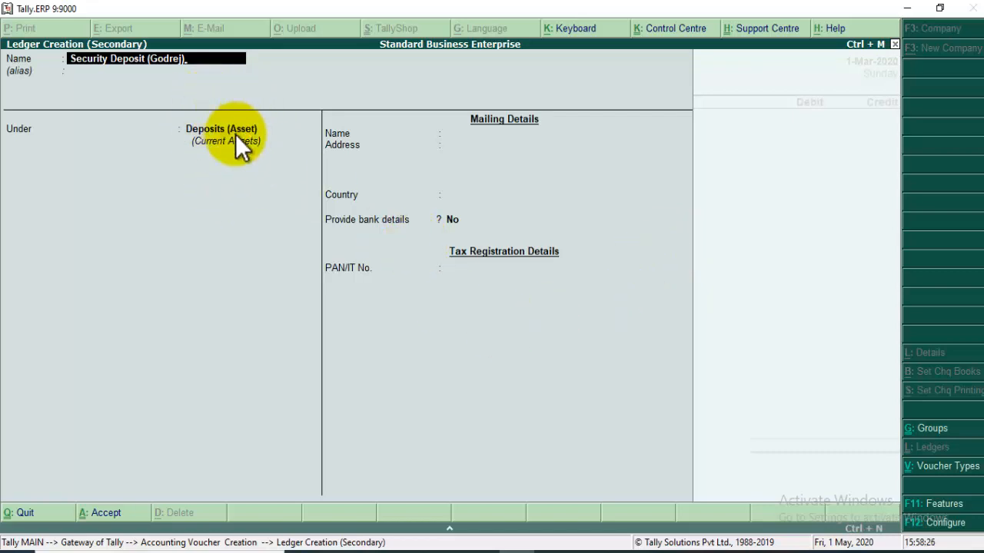
pyautogui.press('Return')
pyautogui.press('Return')
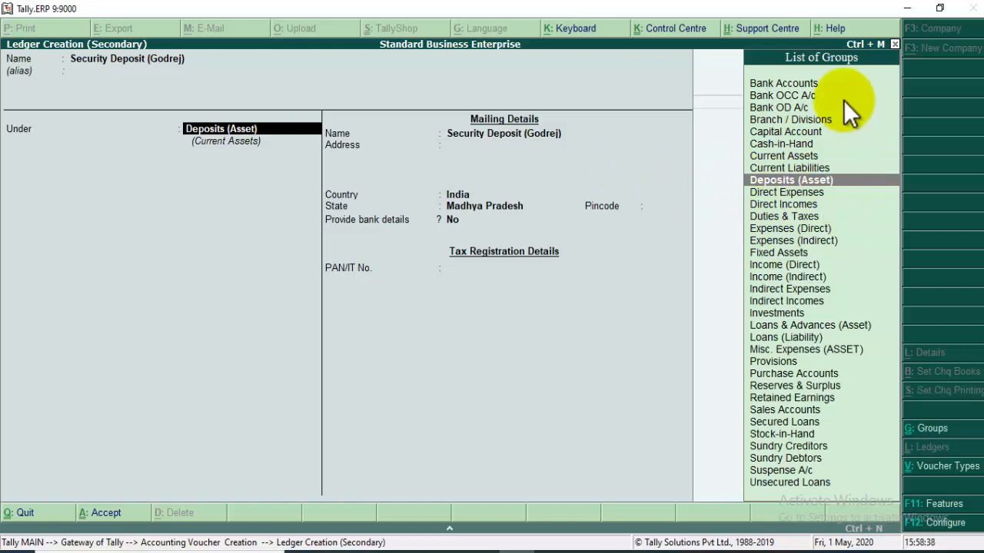
pyautogui.press('Return')
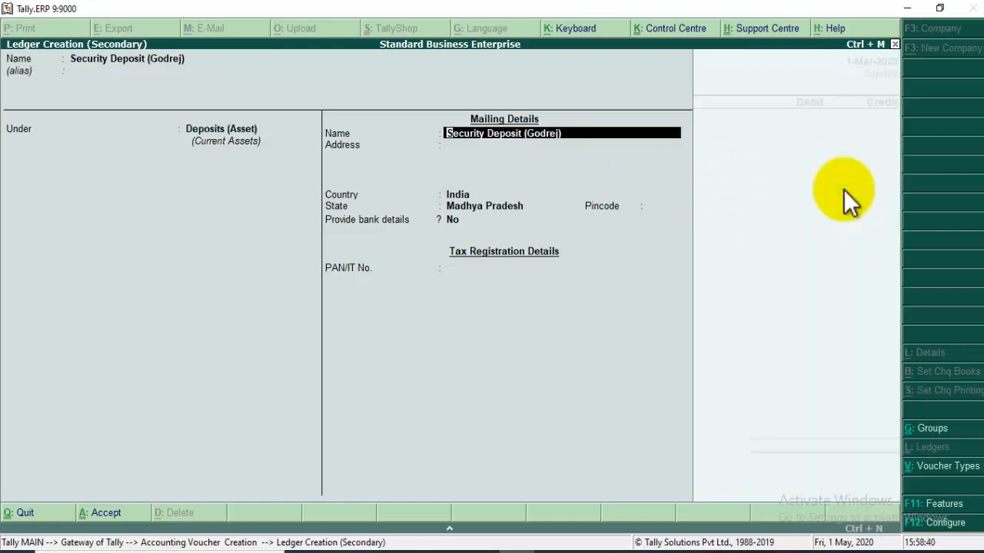
# Keep the default mailing and tax details and save the Security Deposit (Godrej) ledger
pyautogui.press('Return')
pyautogui.press('Return')
pyautogui.press('Return')
pyautogui.press('Return')
pyautogui.press('Return')
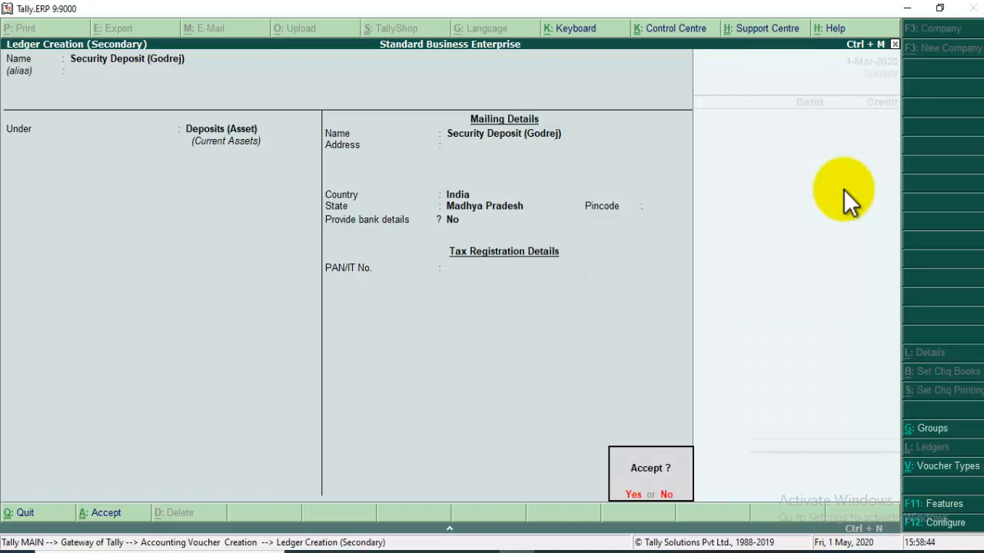
pyautogui.hotkey('alt', 'c')
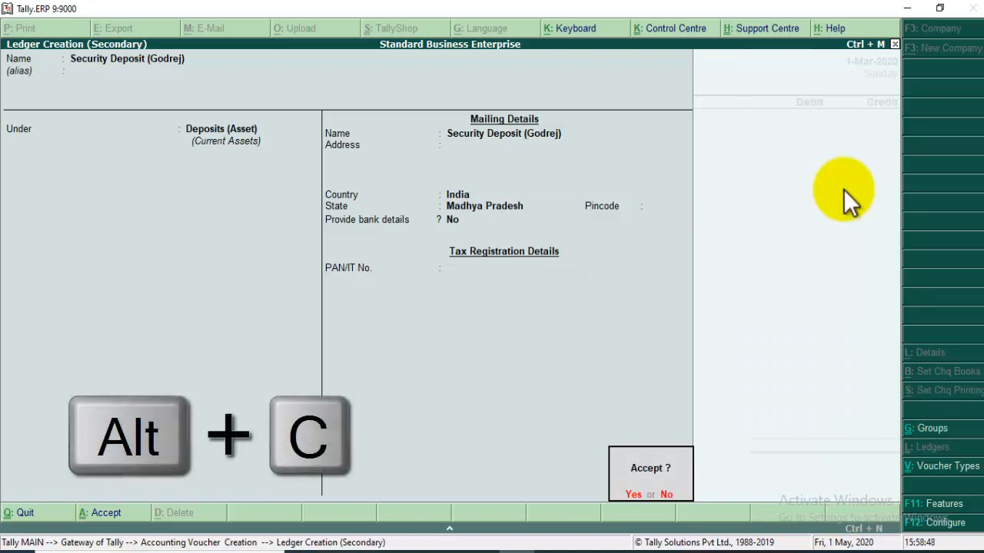
pyautogui.press('Return')
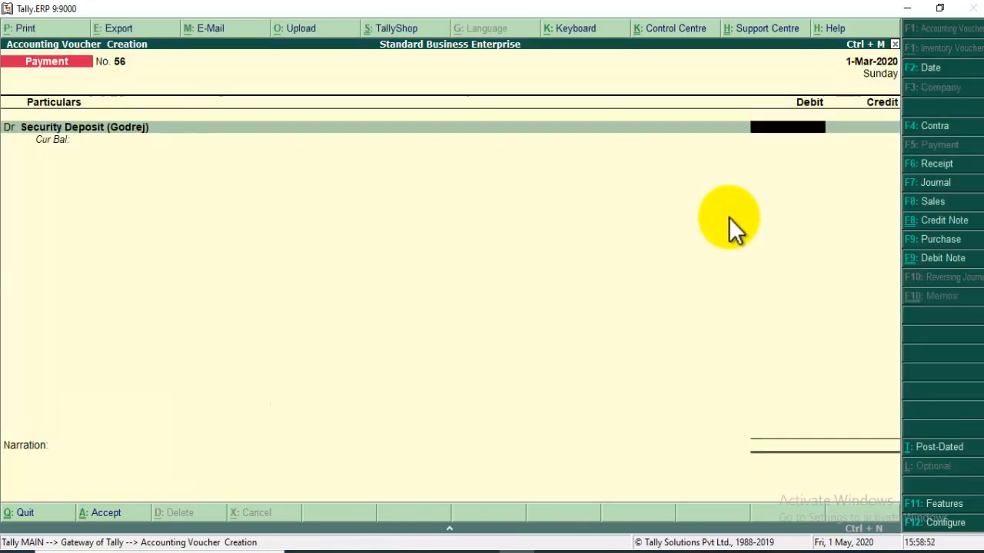
# Debit Security Deposit (Godrej) with 50,000 and credit State Bank of India with the same amount
pyautogui.write('50,000')
pyautogui.press('Return')
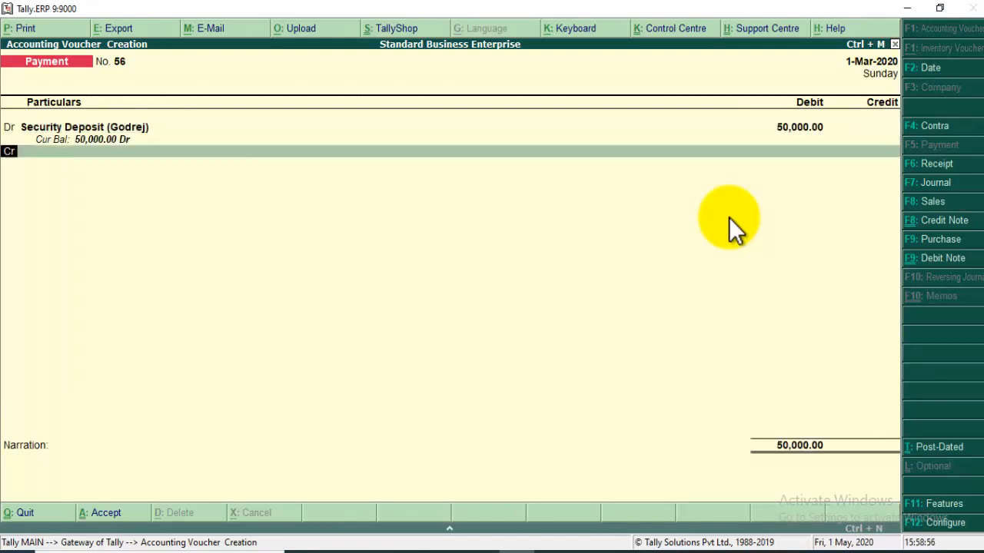
pyautogui.press('Return')
pyautogui.write('S')
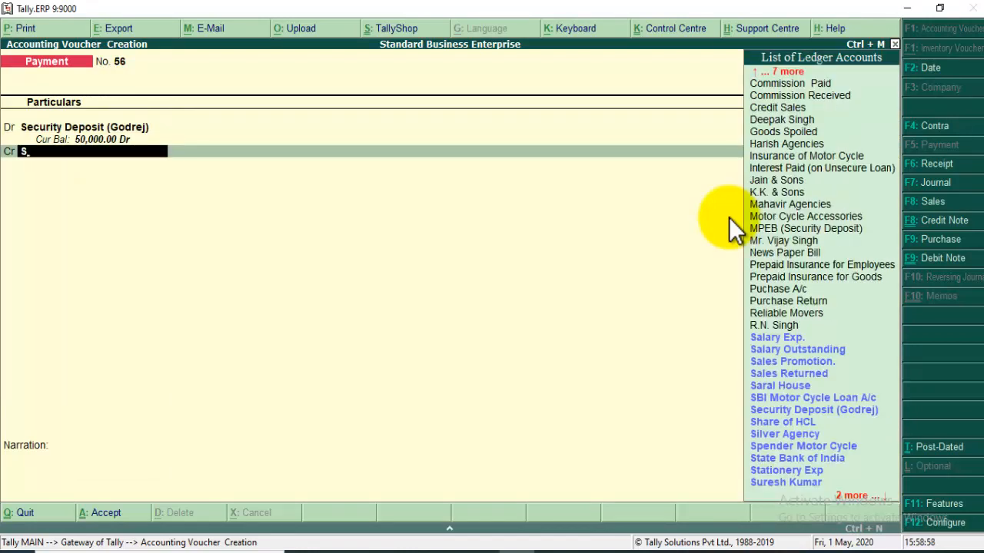
pyautogui.write('t')
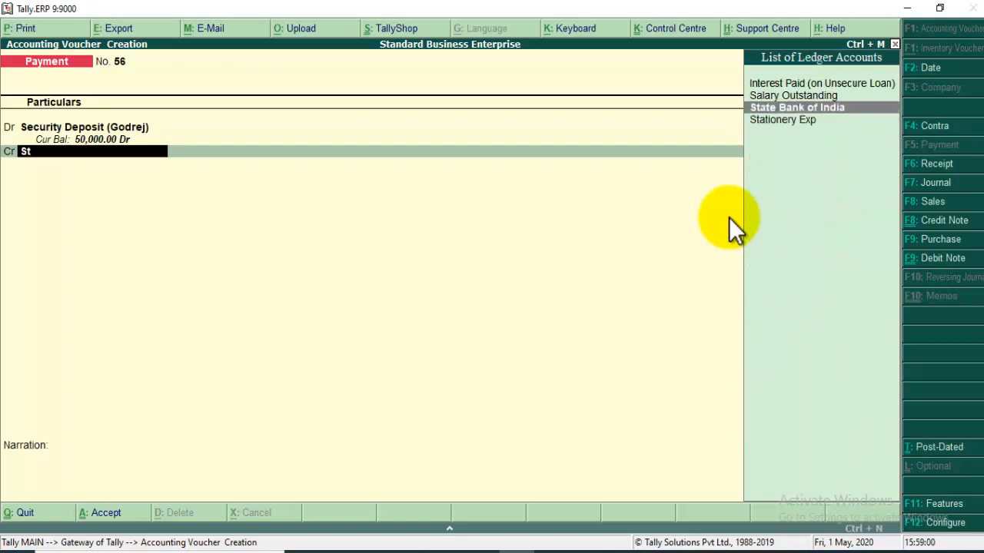
pyautogui.press('Return')
pyautogui.press('Return')
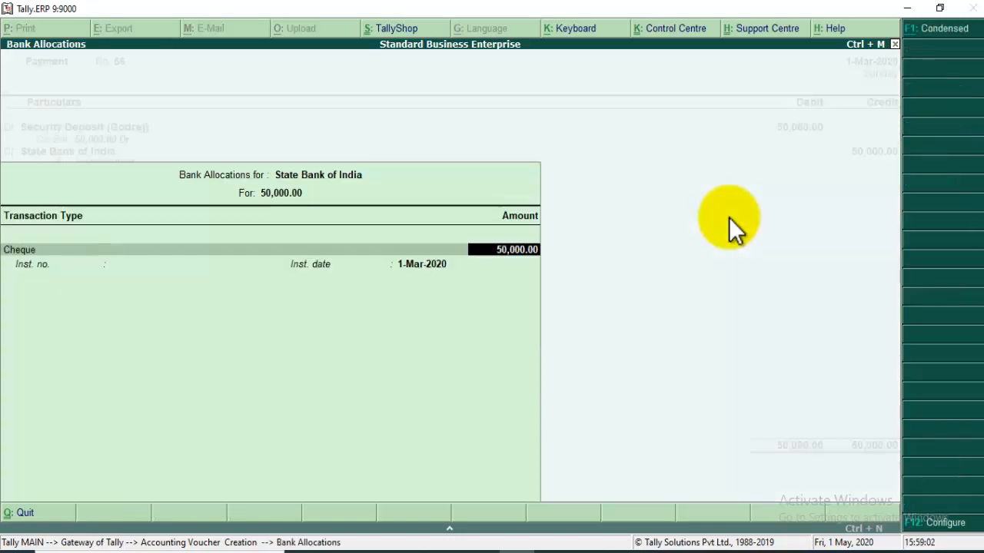
# Enter cheque number 718232 from the exercise sheet in the bank allocation and save the voucher with a blank narration
pyautogui.press('Return')
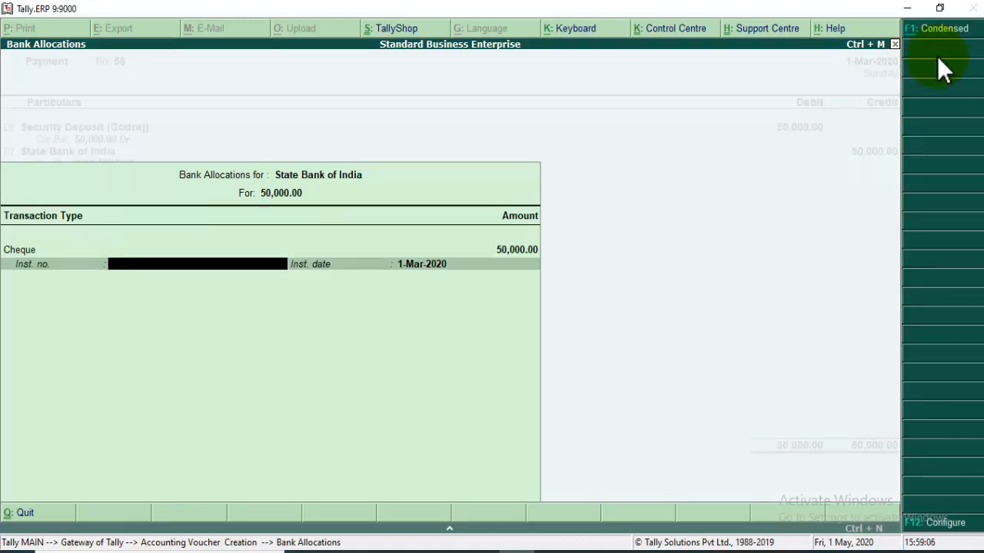
pyautogui.click(937, 9)
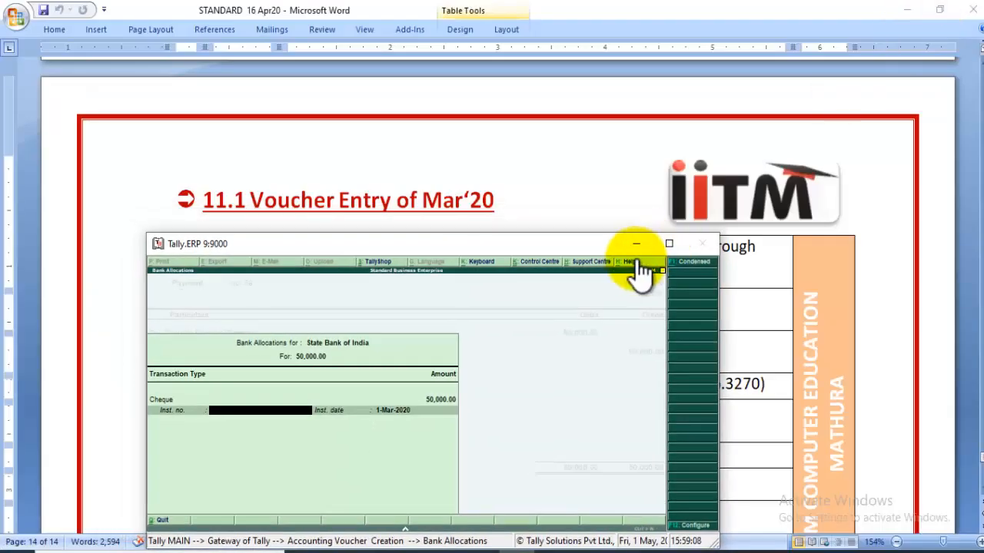
pyautogui.scroll(-2, 769, 369)
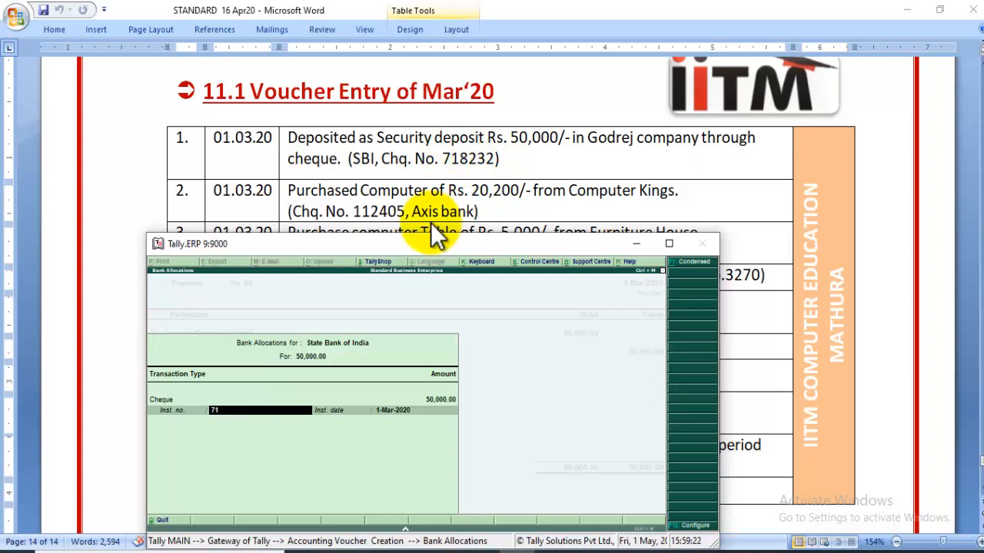
pyautogui.write('8232')
pyautogui.press('Return')
pyautogui.press('Return')
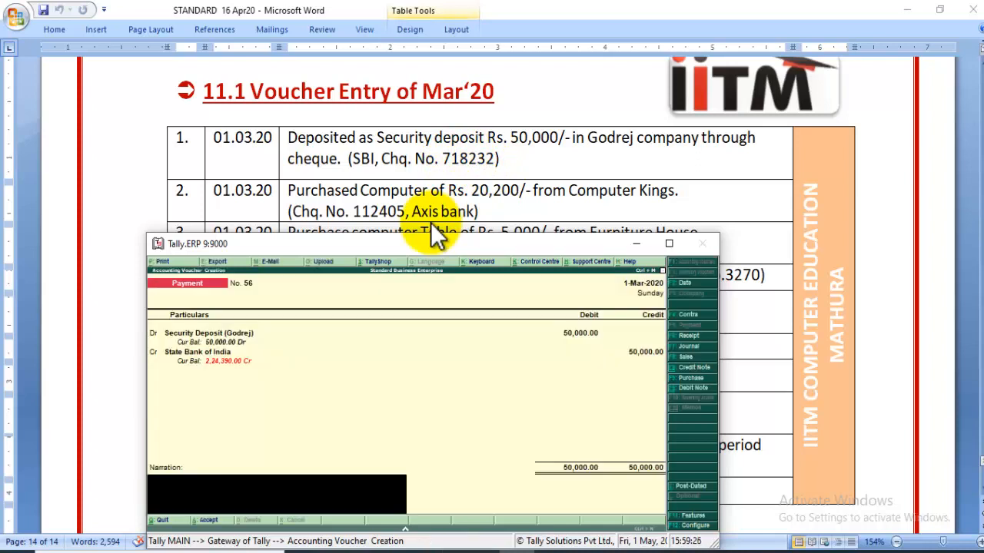
pyautogui.press('Return')
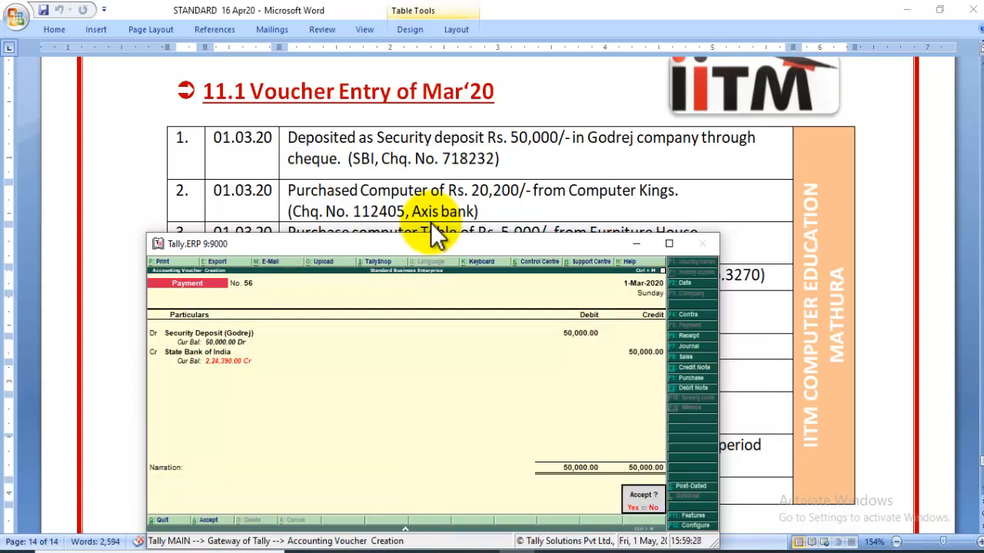
pyautogui.press('Return')
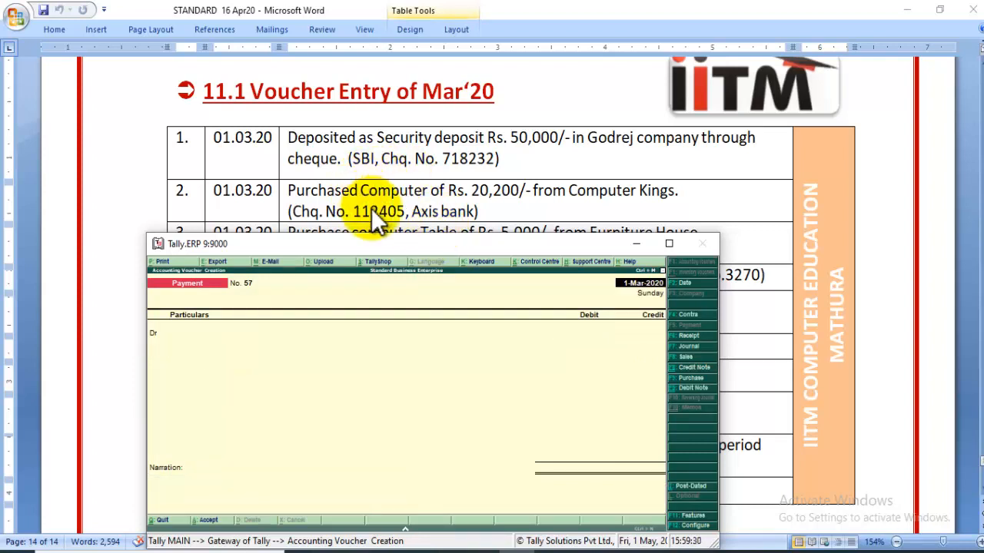
# Uncover the computer purchase entry in the exercise sheet, begin the new voucher's debit line, and maximize Tally
pyautogui.moveTo(393, 248); pyautogui.dragTo(394, 259)
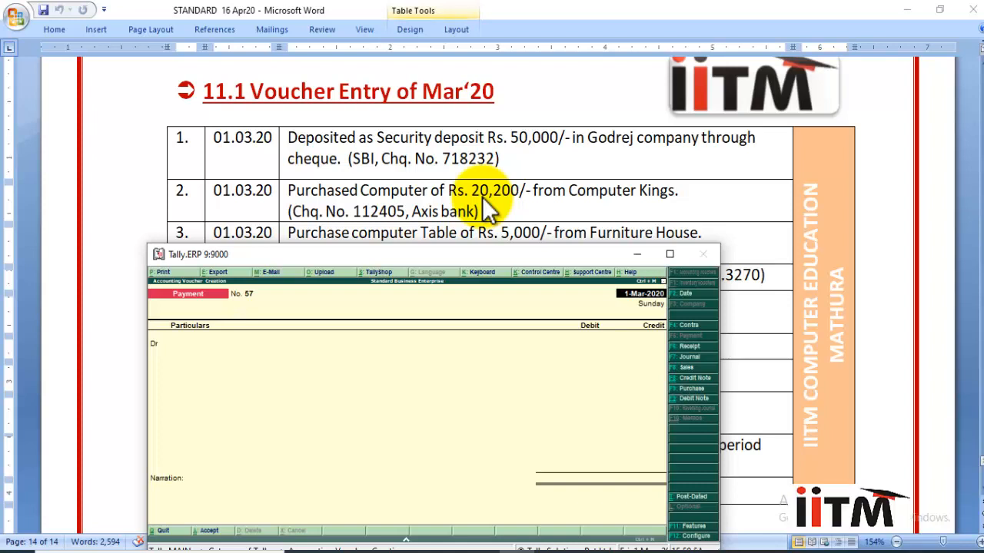
pyautogui.press('Return')
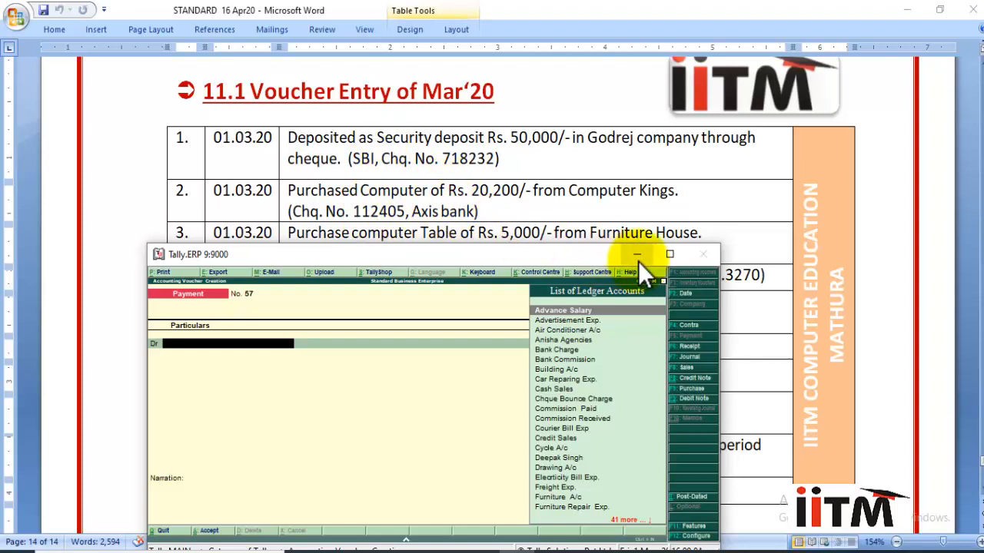
pyautogui.click(665, 254)
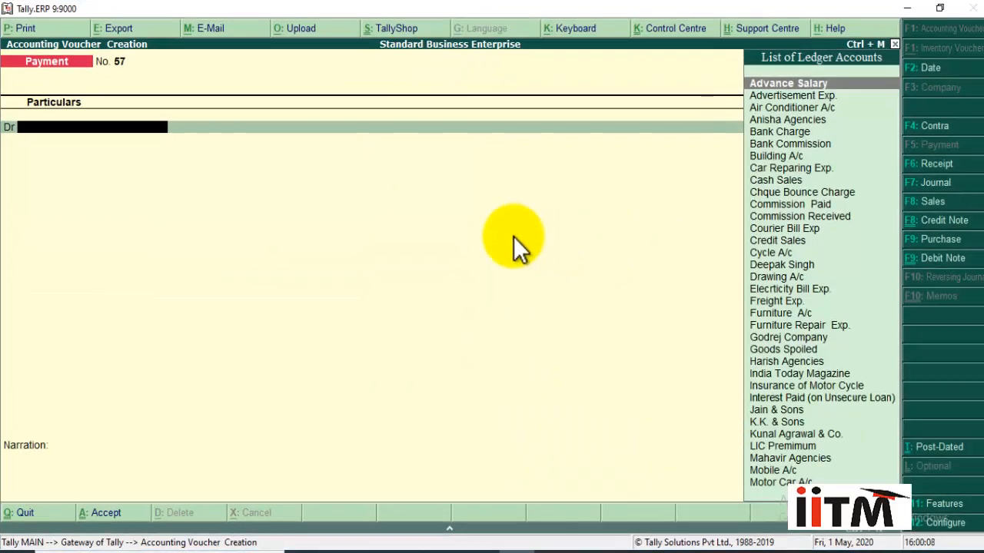
pyautogui.write('Com')
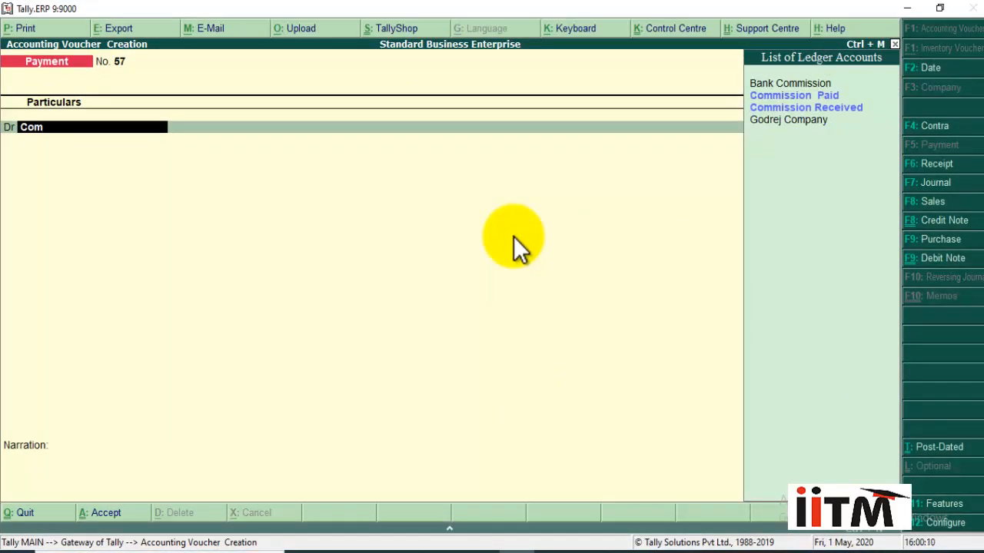
pyautogui.press('BackSpace')
pyautogui.press('BackSpace')
pyautogui.press('BackSpace')
# Create a ledger named Computer A/c under Fixed Assets from the voucher's debit line, keeping the default mailing details
pyautogui.hotkey('alt', 'c')
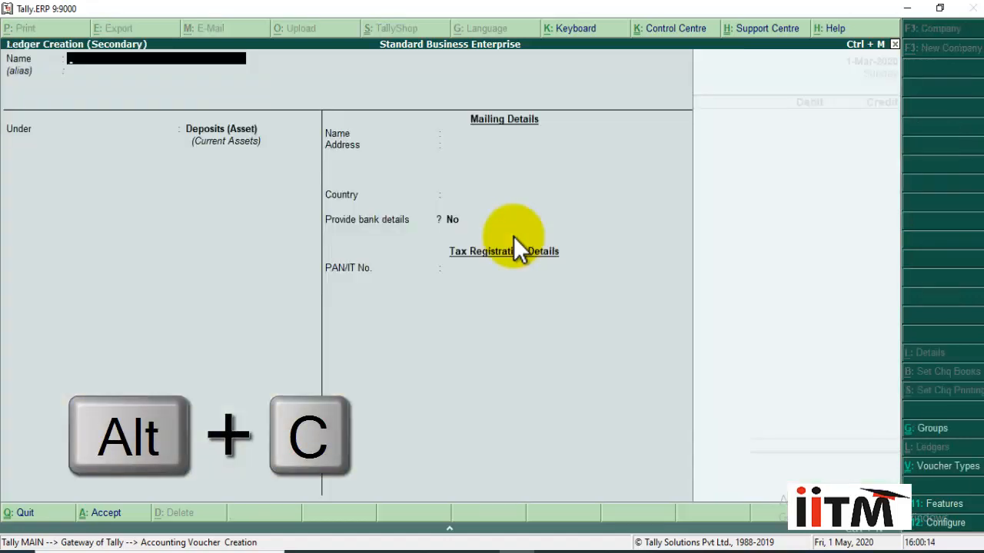
pyautogui.write('Comput')
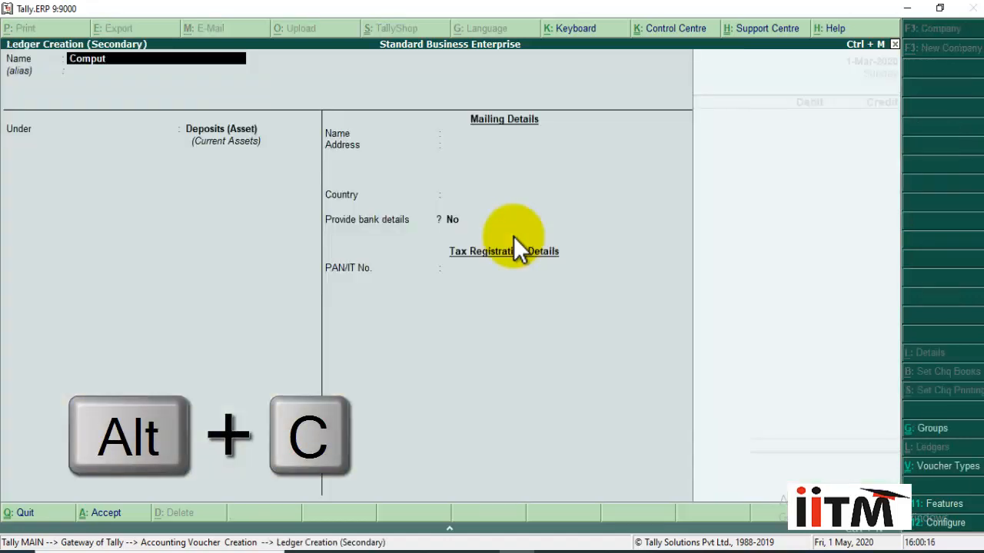
pyautogui.write('er A/c')
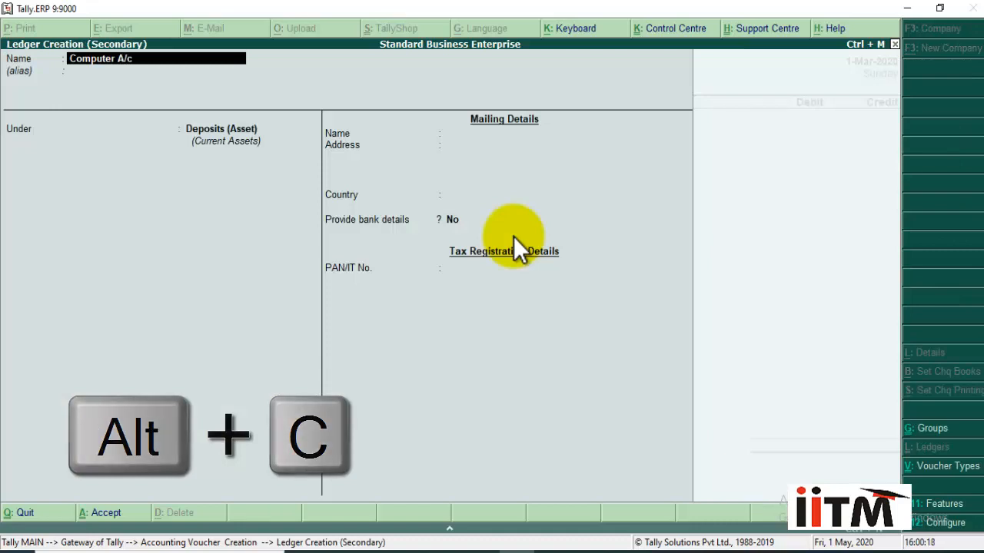
pyautogui.press('Return')
pyautogui.write('F')
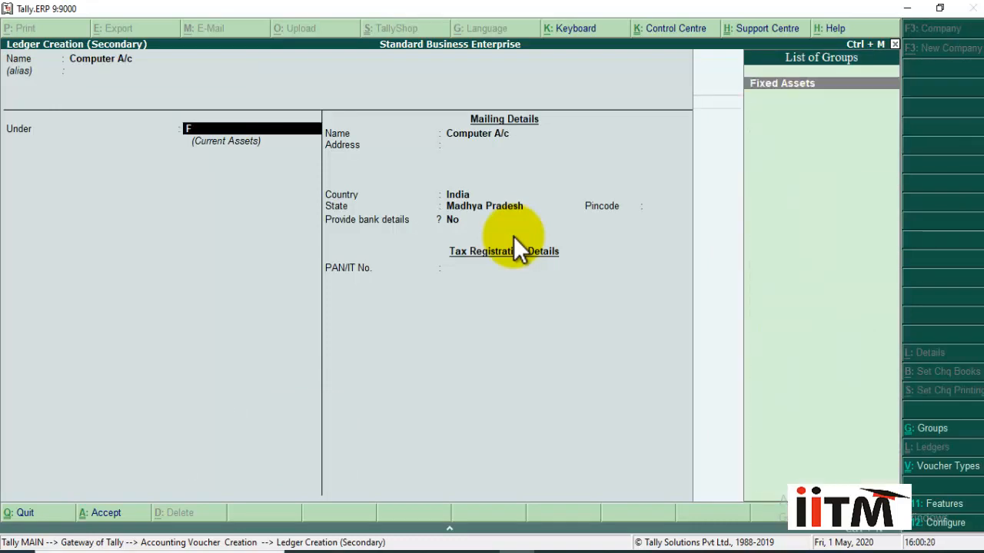
pyautogui.write('ix')
pyautogui.press('Return')
pyautogui.press('Return')
pyautogui.press('Return')
pyautogui.press('Return')
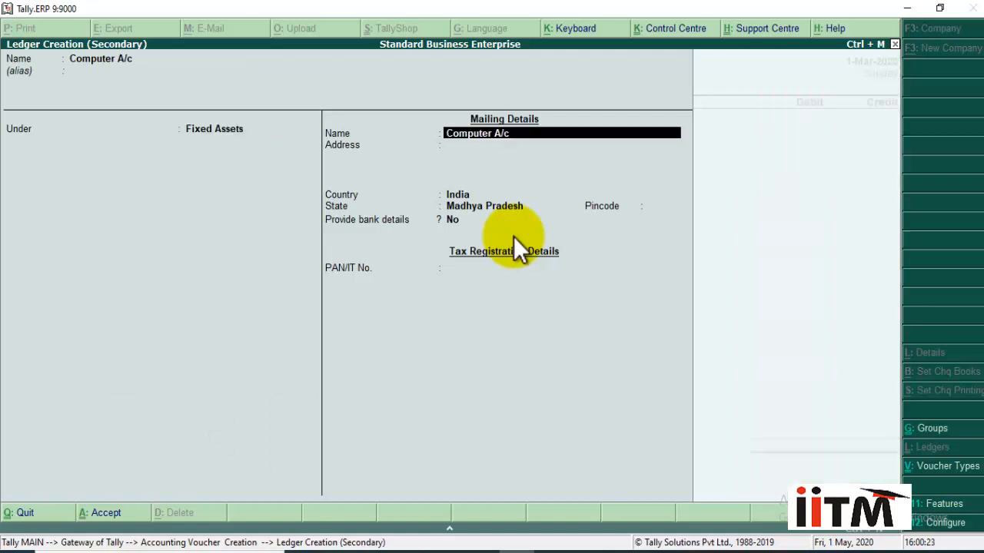
pyautogui.press('Return')
pyautogui.press('Return')
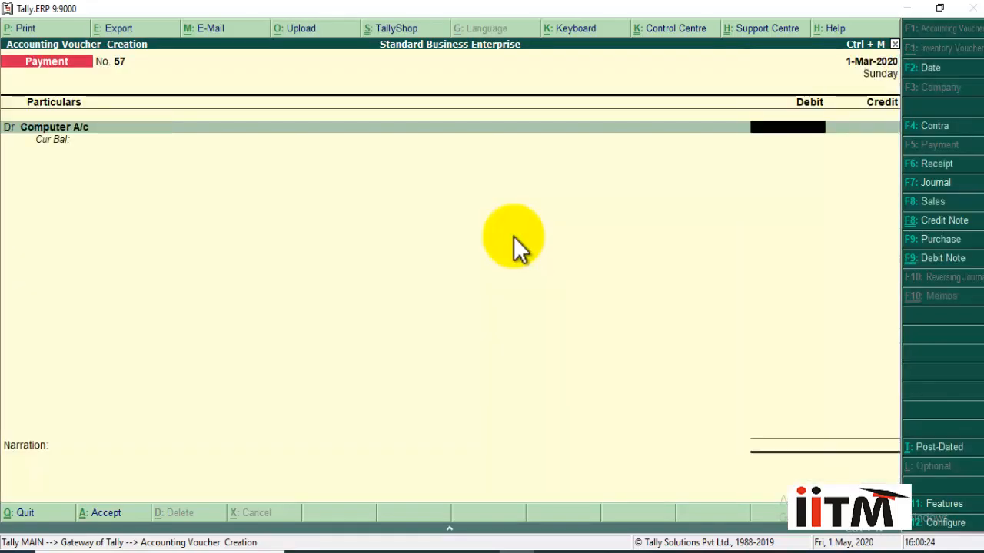
# Debit Computer A/c with 20,200 and credit Axis Bank with the same amount
pyautogui.write('20,200')
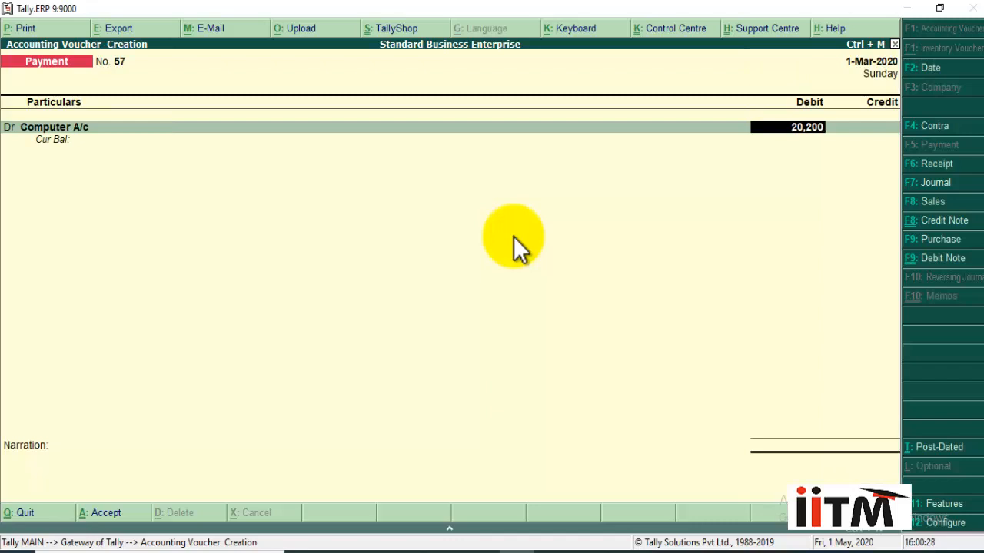
pyautogui.press('Return')
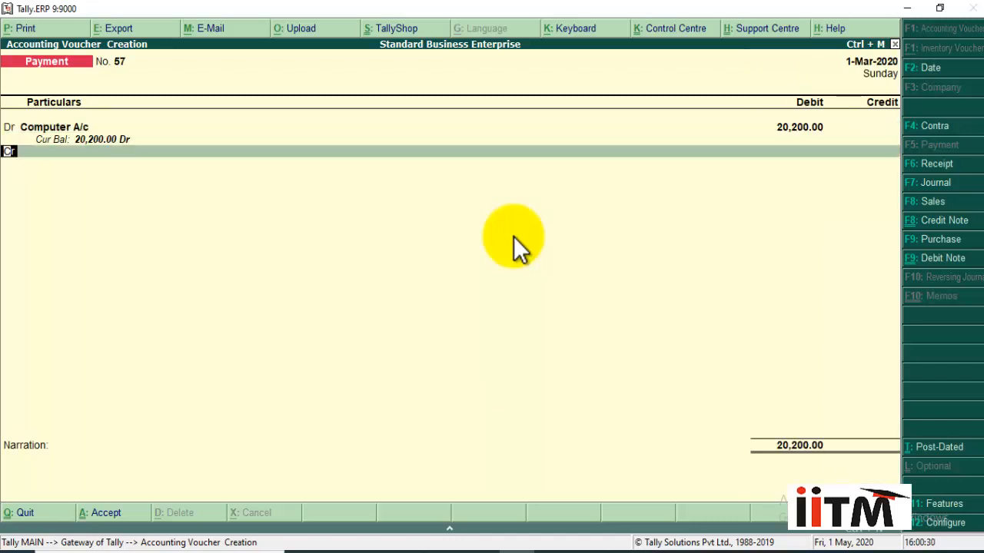
pyautogui.press('Return')
pyautogui.write('A')
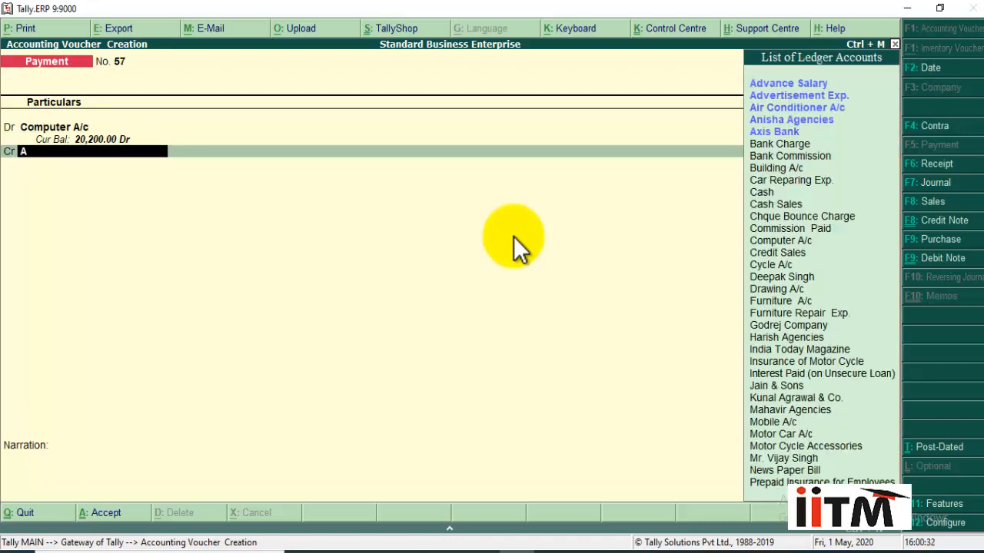
pyautogui.write('xi')
pyautogui.press('Return')
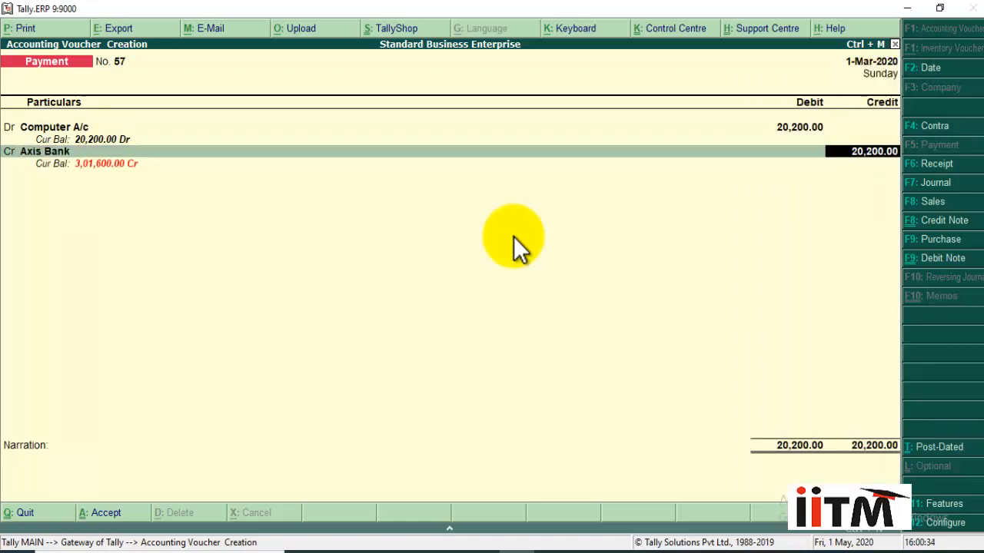
pyautogui.press('Return')
# Enter cheque number 112405 from the exercise sheet in the Axis Bank allocation and save the voucher with a blank narration
pyautogui.press('Return')
pyautogui.press('Return')
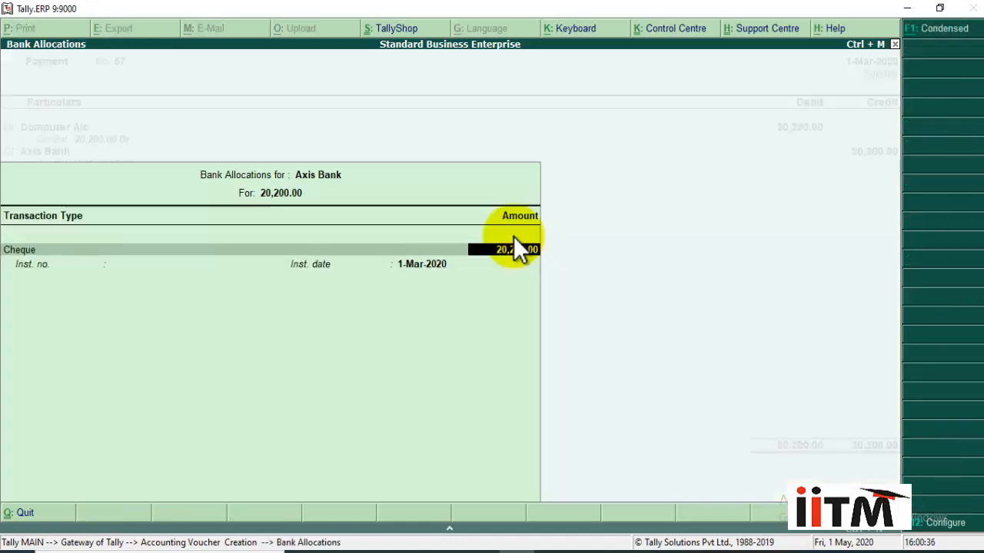
pyautogui.click(939, 7)
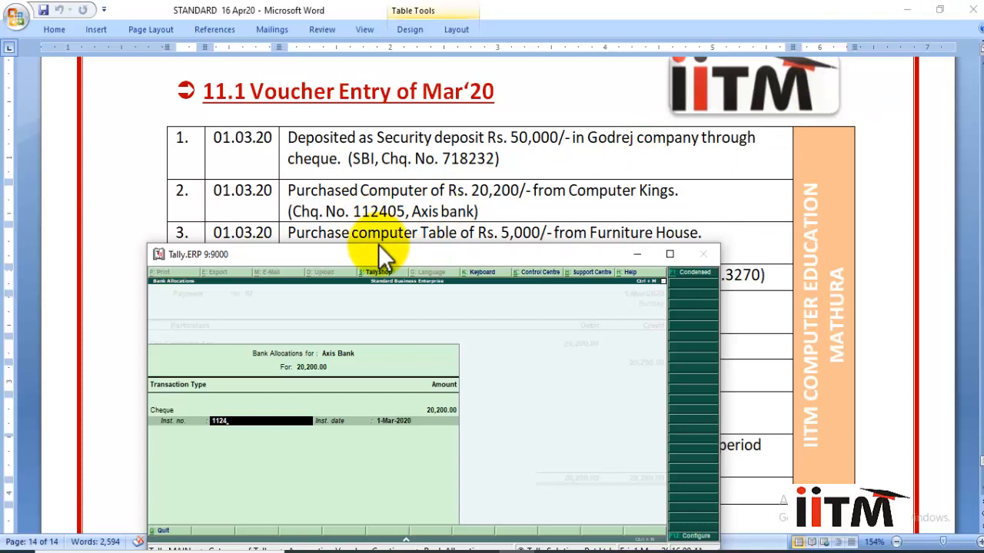
pyautogui.press('Return')
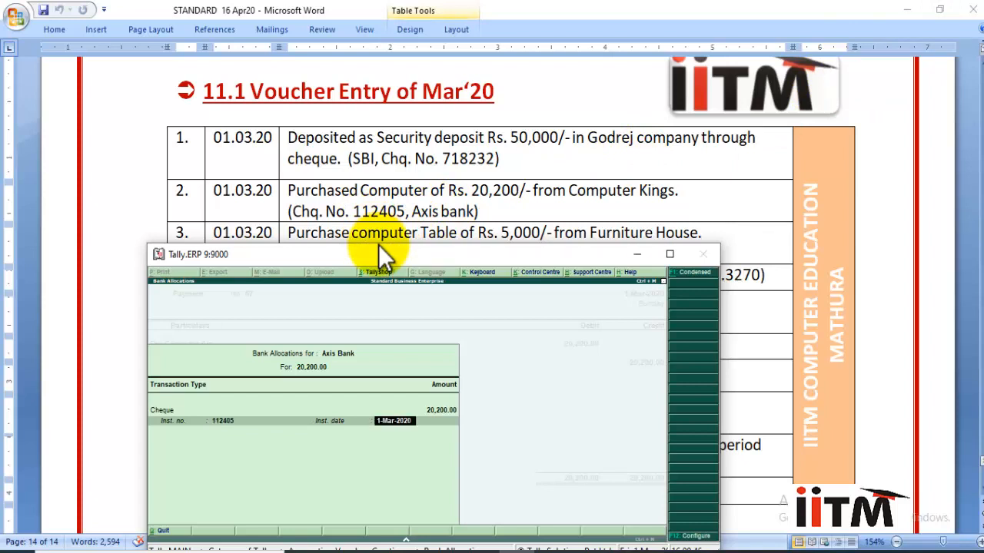
pyautogui.press('Return')
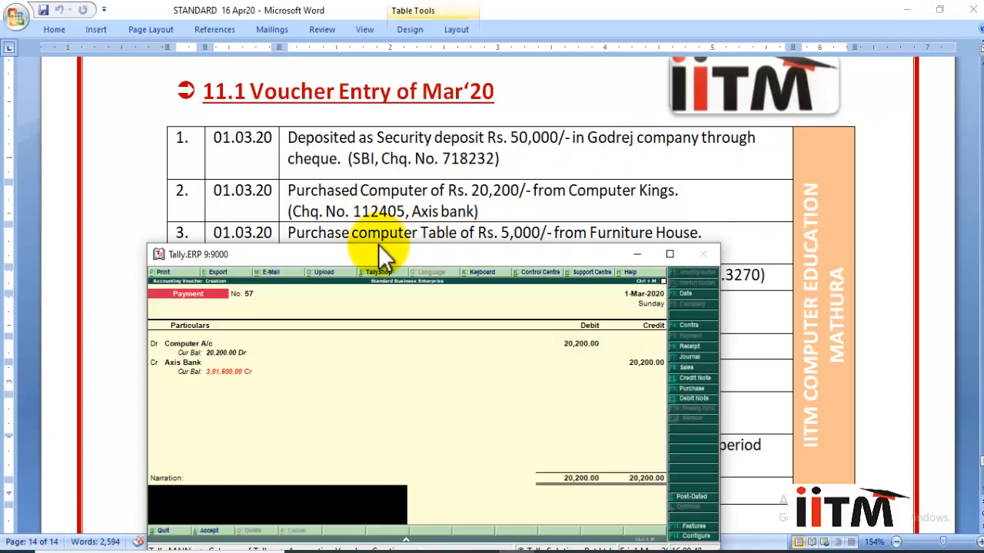
pyautogui.press('Return')
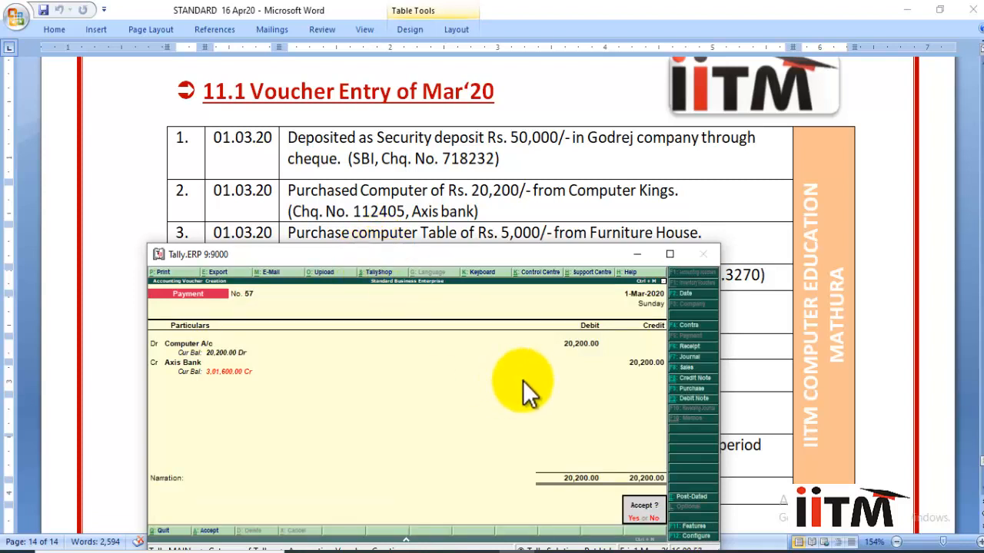
pyautogui.click(633, 518)
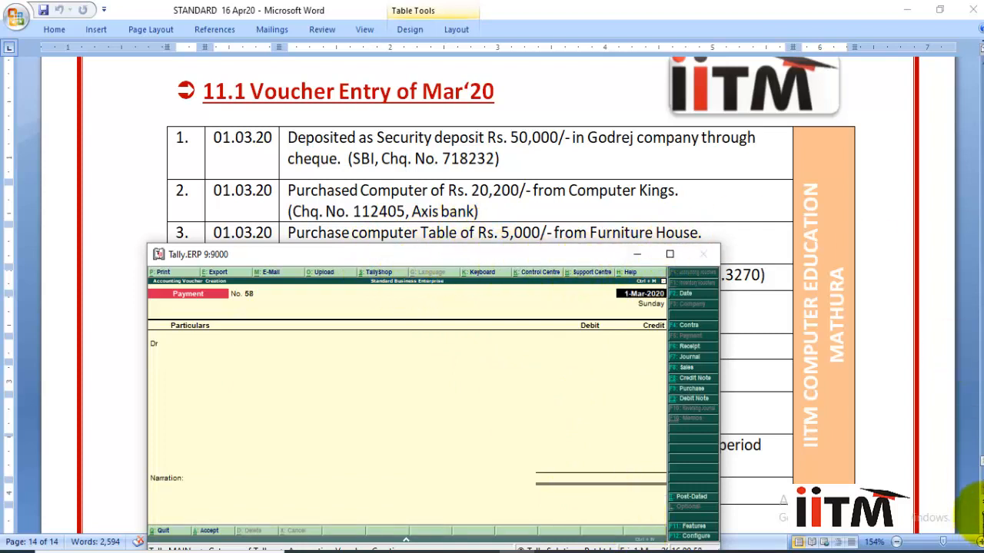
# Consult the computer table purchase entry in the Word exercise sheet, and switch the maximized Tally.ERP 9 to a Journal voucher
pyautogui.click(978, 485)
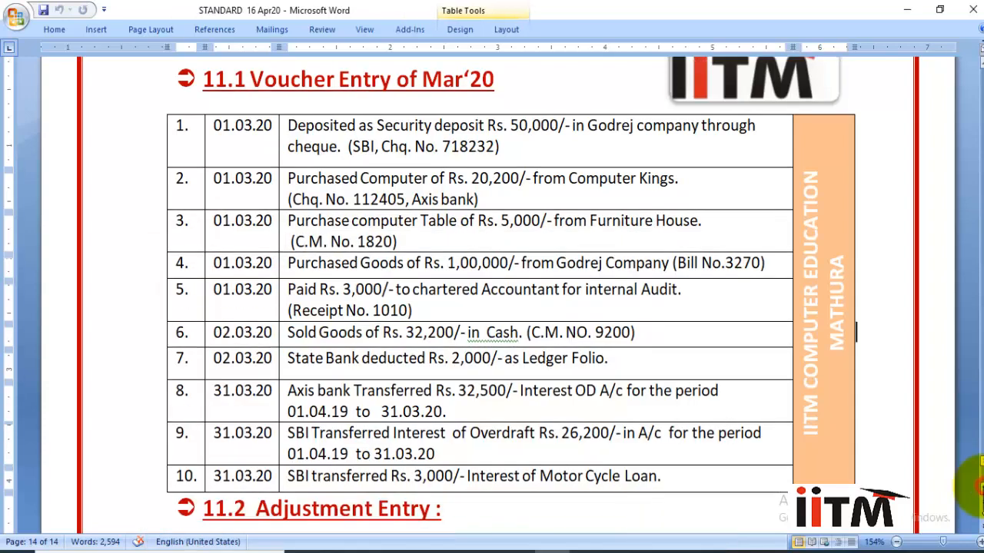
pyautogui.scroll(-2, 978, 485)
pyautogui.scroll(-3, 857, 231)
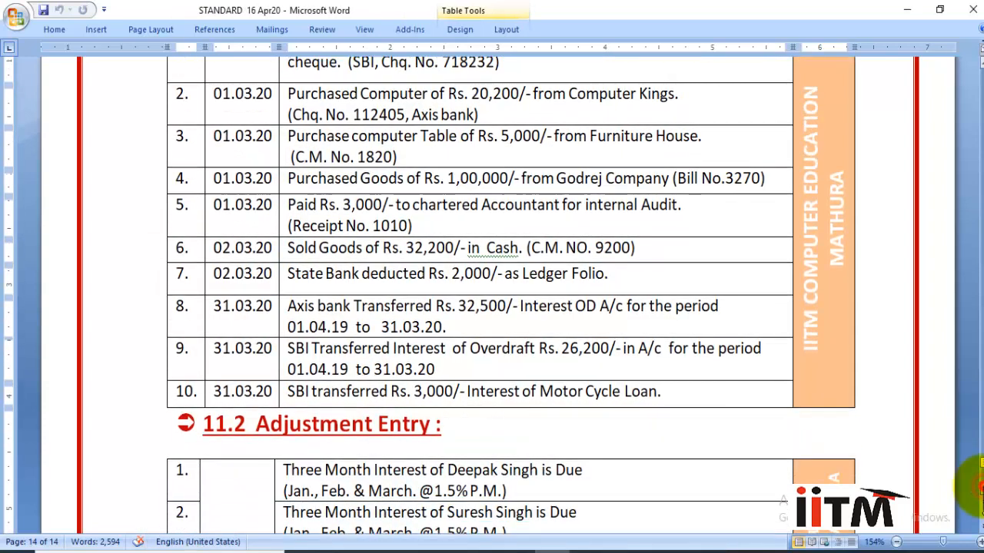
pyautogui.scroll(-1, 977, 484)
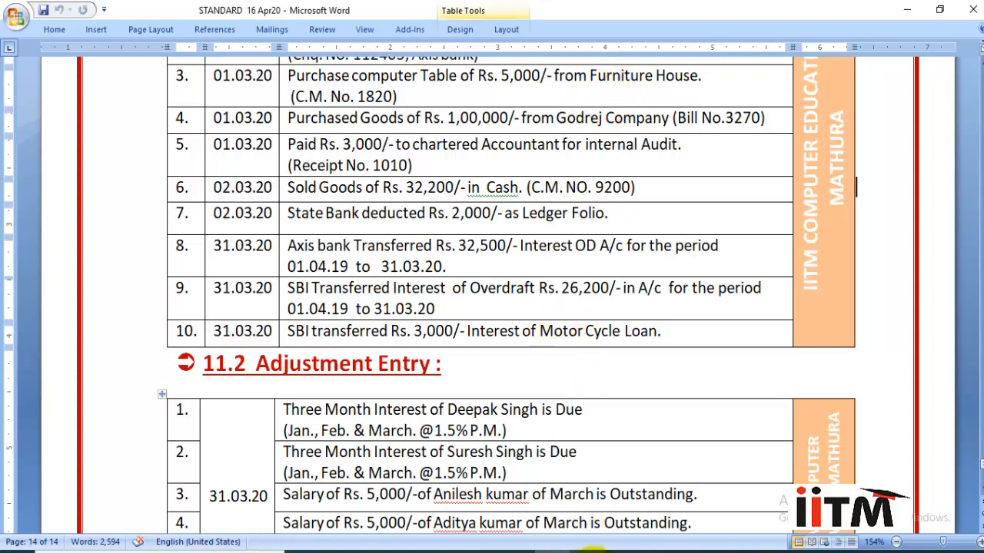
pyautogui.click(507, 546)
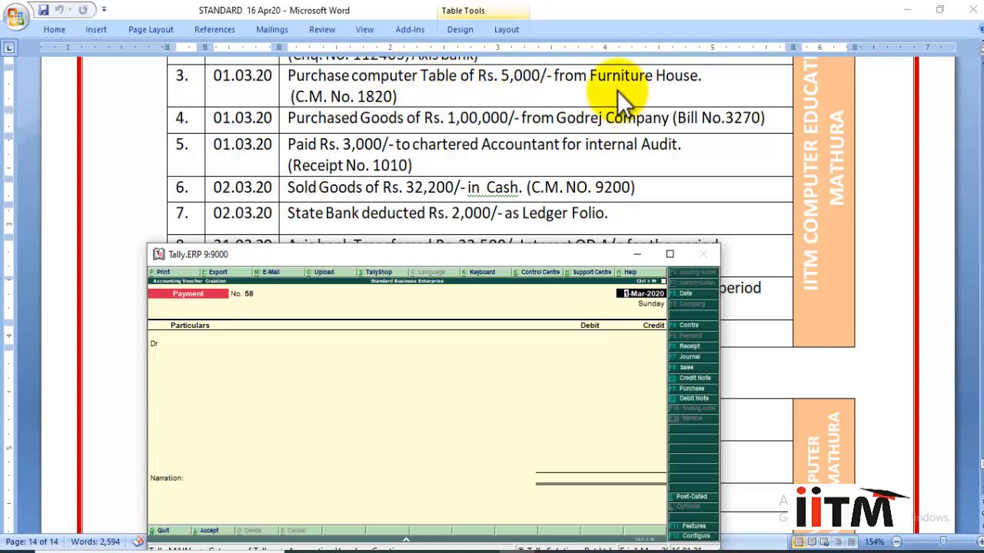
pyautogui.click(672, 255)
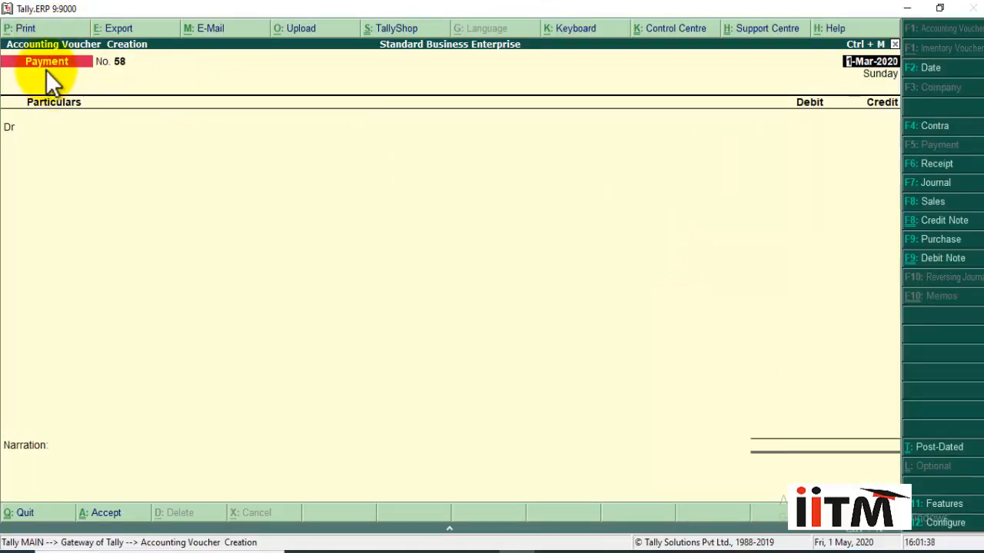
pyautogui.click(941, 185)
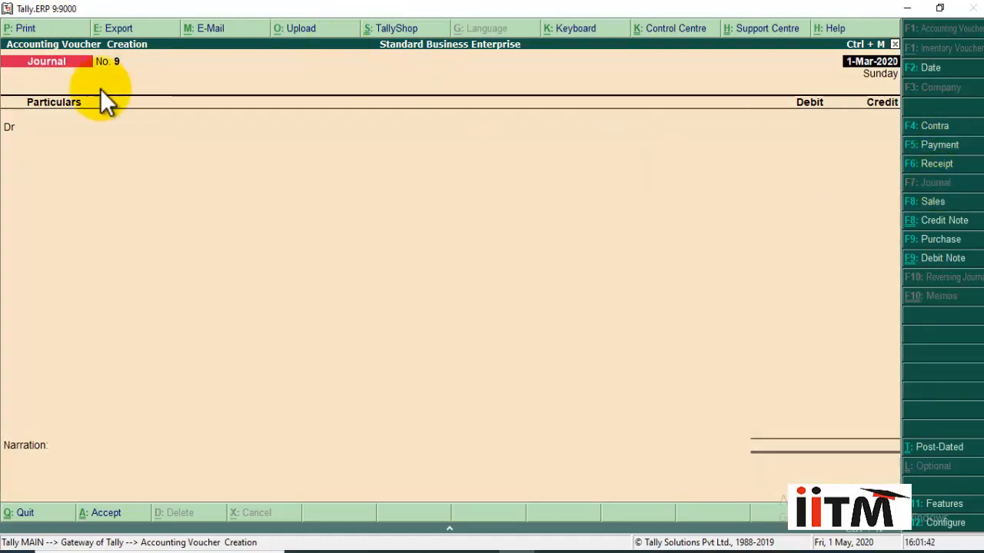
# Create a ledger named Computer Table under Fixed Assets from the journal's debit line, keeping the default mailing details
pyautogui.press('Return')
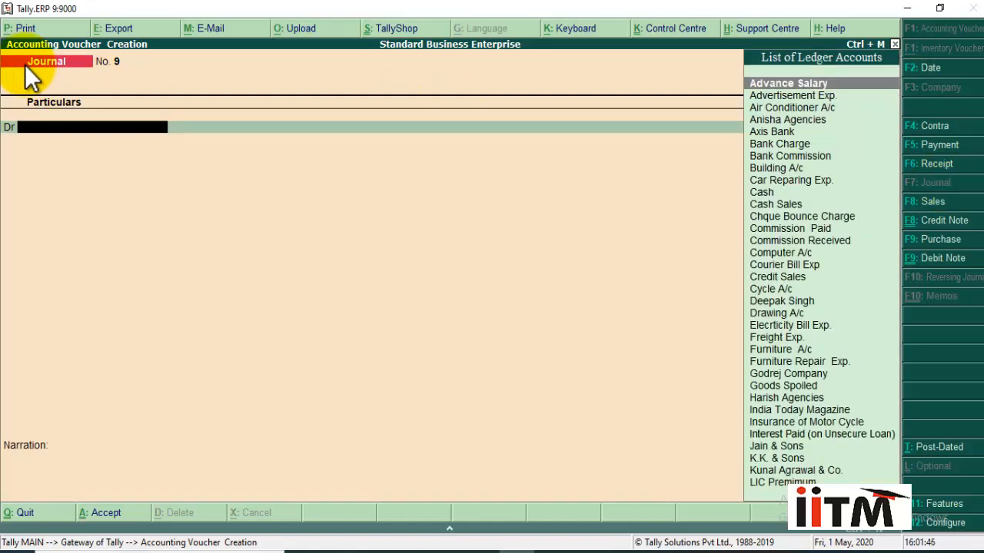
pyautogui.hotkey('alt', 'c')
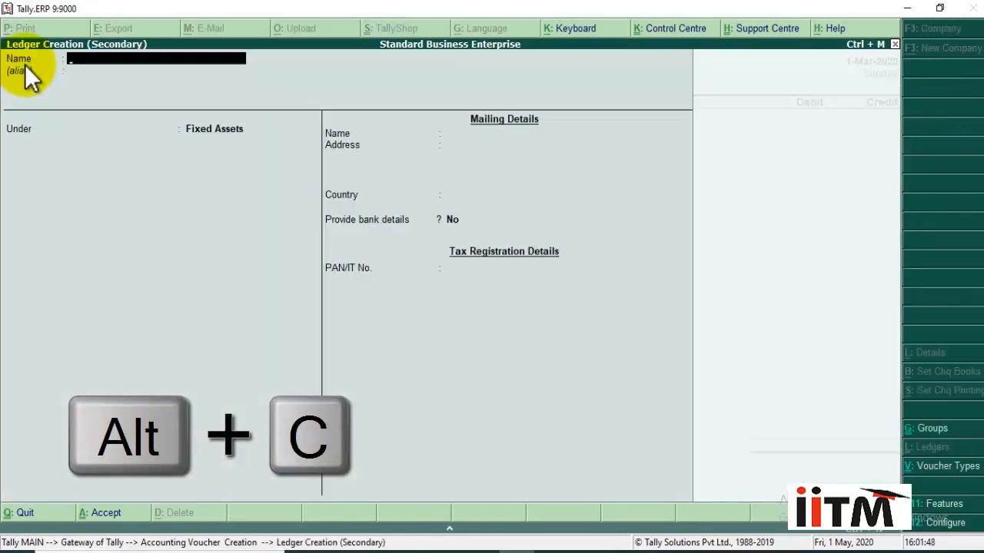
pyautogui.write('Computer Table')
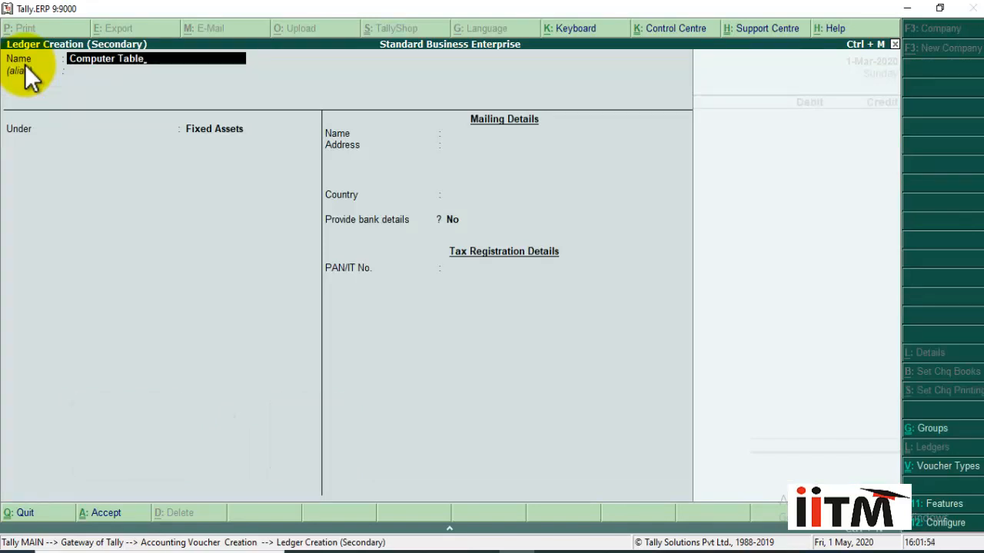
pyautogui.press('Return')
pyautogui.press('Return')
pyautogui.press('Return')
pyautogui.press('Return')
pyautogui.press('Return')
pyautogui.press('Return')
pyautogui.press('Return')
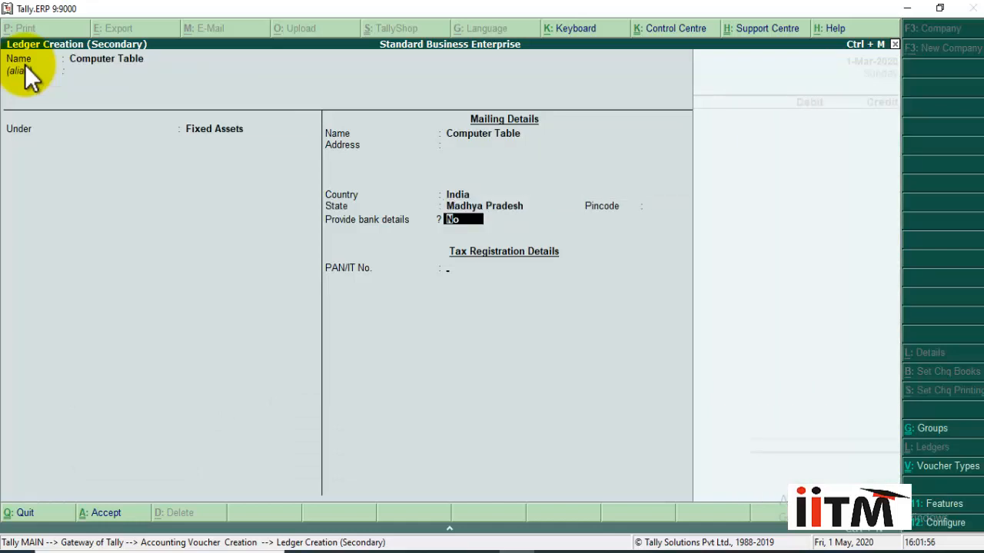
pyautogui.press('Return')
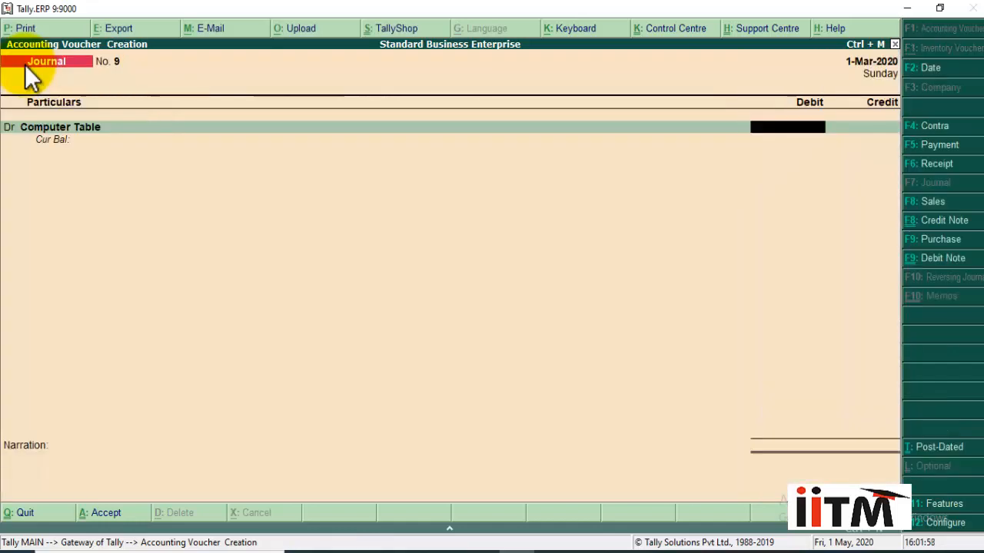
# Debit Computer Table with 5,000 and begin the journal's credit line
pyautogui.write('5000')
pyautogui.press('Return')
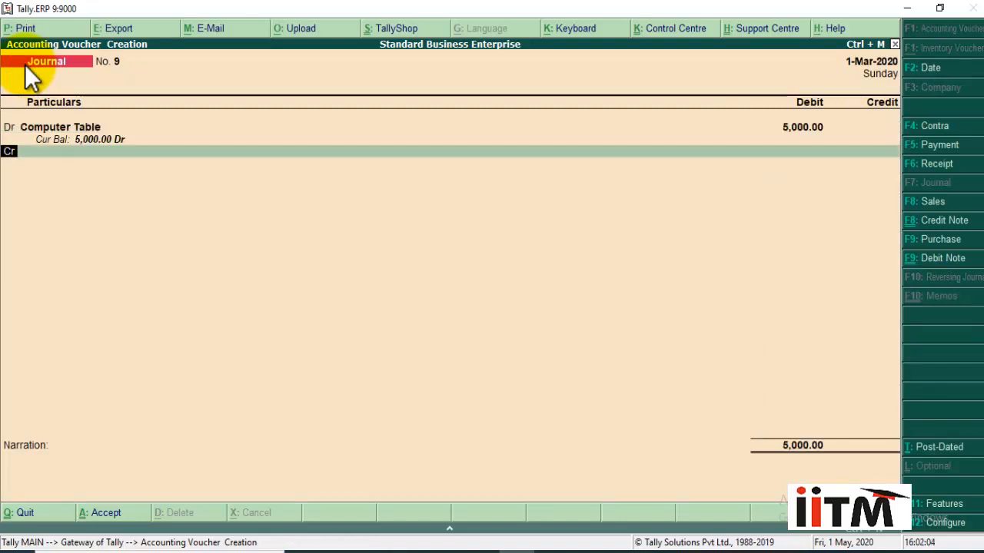
pyautogui.press('Return')
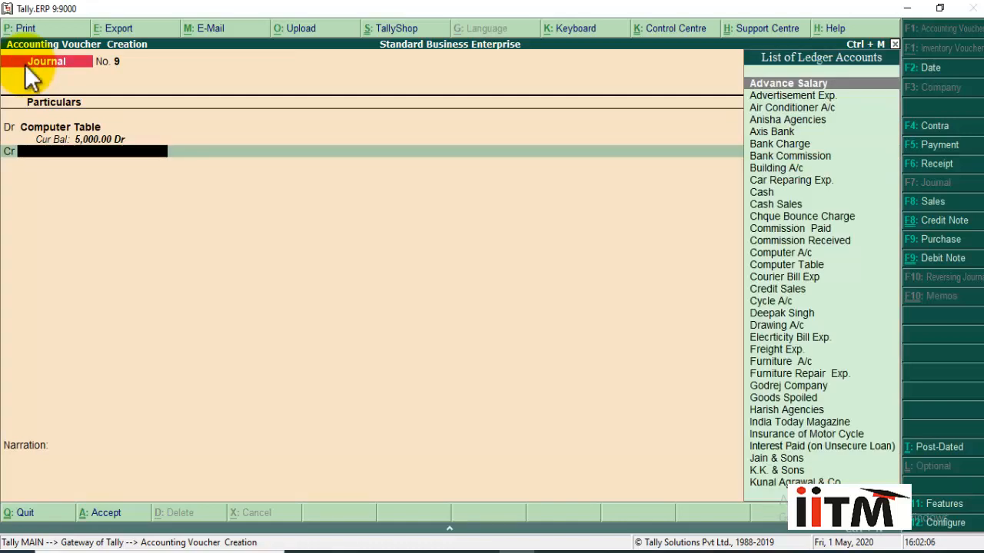
# Create a ledger named Furniture House A/c under Sundry Creditors with bill-by-bill balances enabled and the default mailing details
pyautogui.hotkey('alt', 'c')
pyautogui.write('Fu')
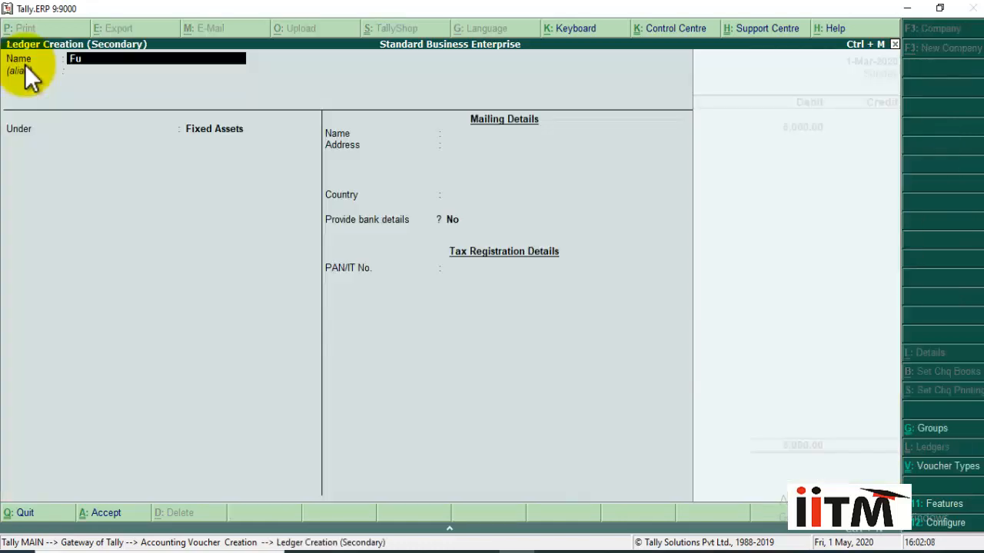
pyautogui.write('rniture House A/c')
pyautogui.press('Return')
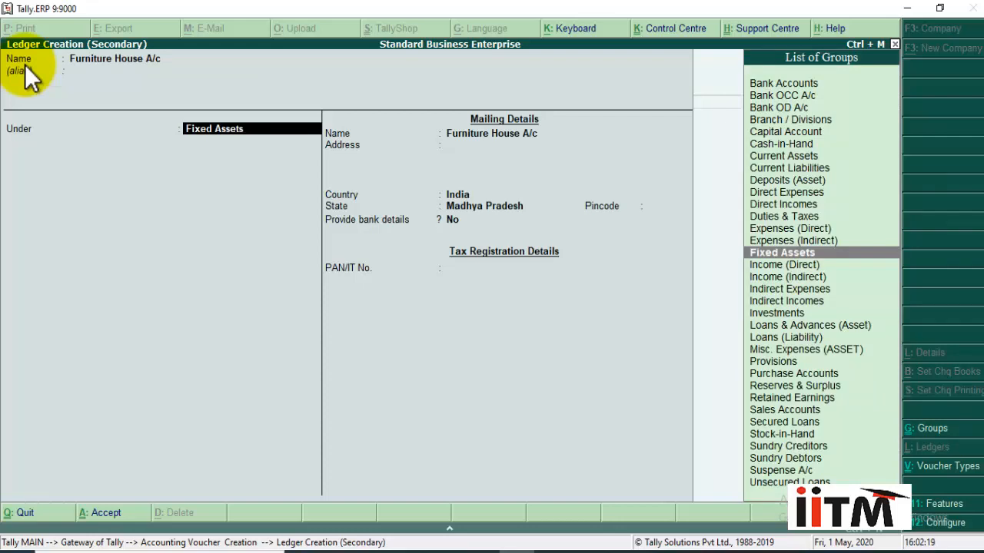
pyautogui.write('Cre')
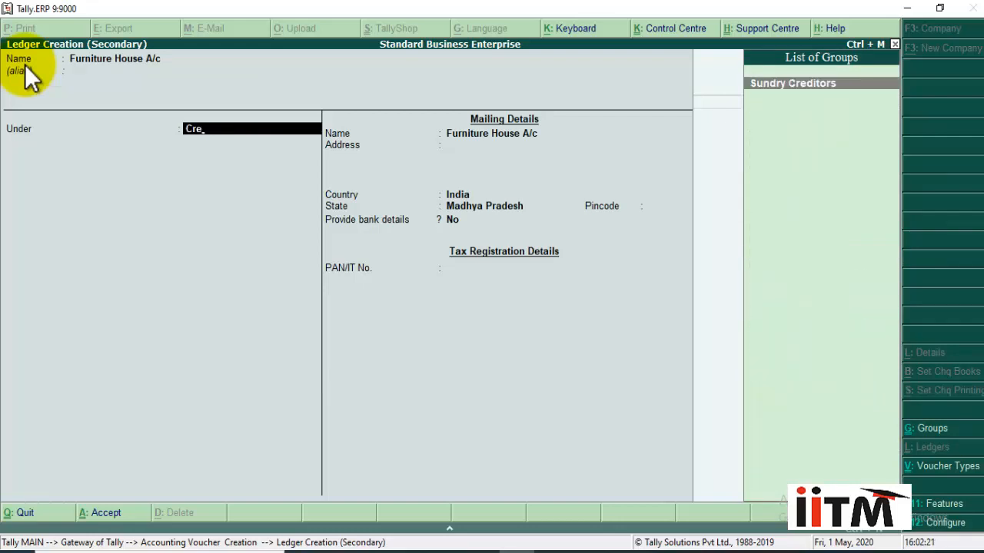
pyautogui.press('Return')
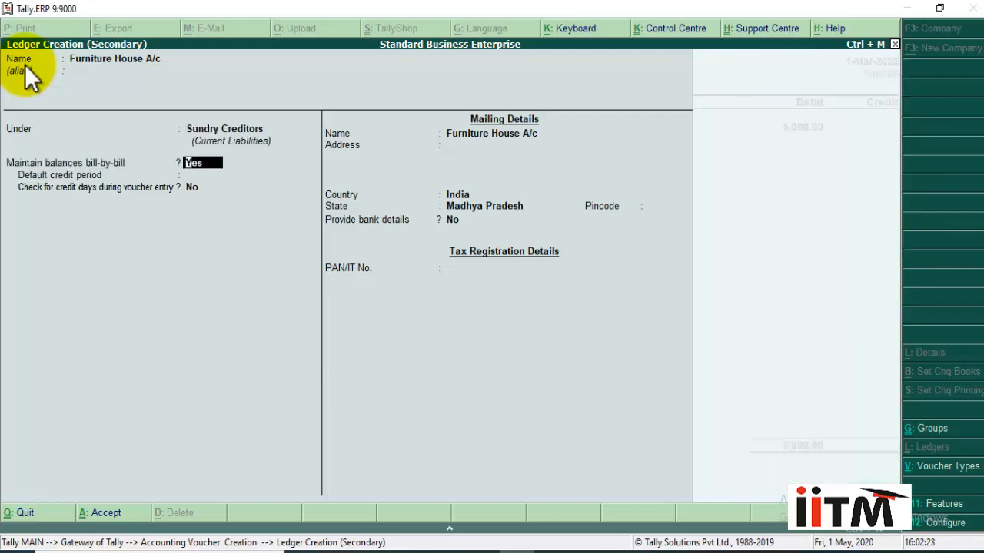
pyautogui.press('Return')
pyautogui.press('Return')
pyautogui.press('Return')
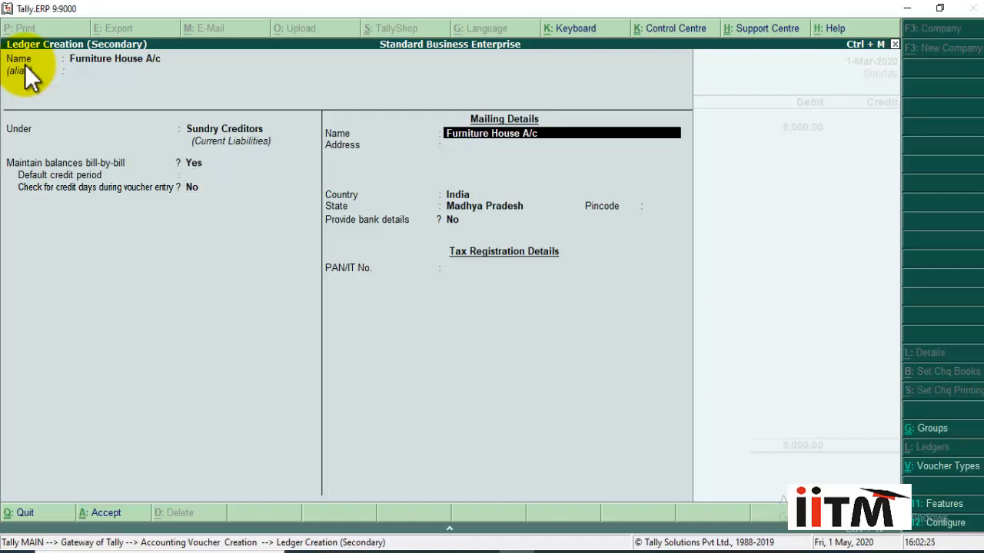
pyautogui.press('Return')
pyautogui.press('Return')
pyautogui.press('Return')
pyautogui.press('Return')
pyautogui.press('Return')
pyautogui.press('Return')
pyautogui.press('Return')
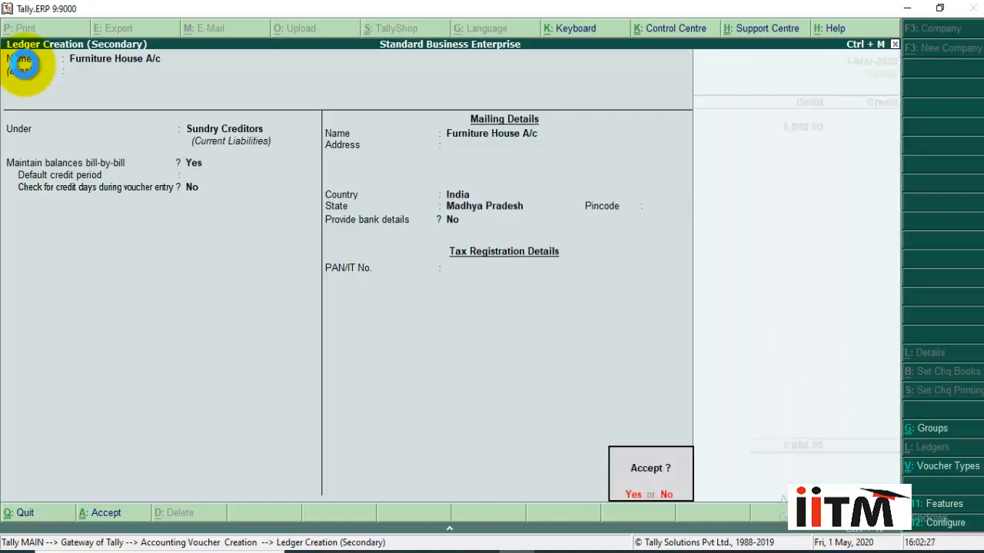
pyautogui.press('Return')
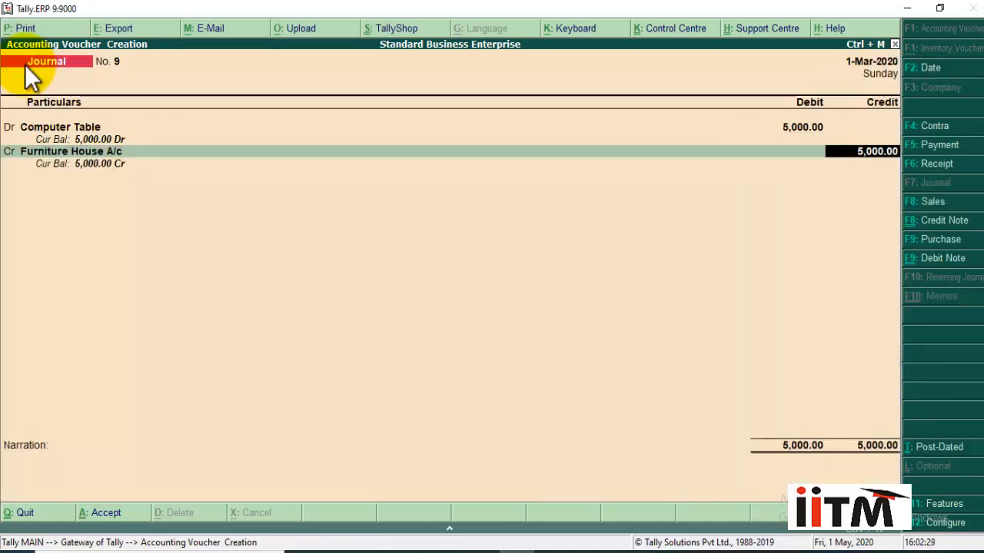
# Credit Furniture House A/c with 5,000 against new bill reference 1820 and save the journal with a blank narration
pyautogui.press('Return')
pyautogui.press('Up')
pyautogui.press('Return')
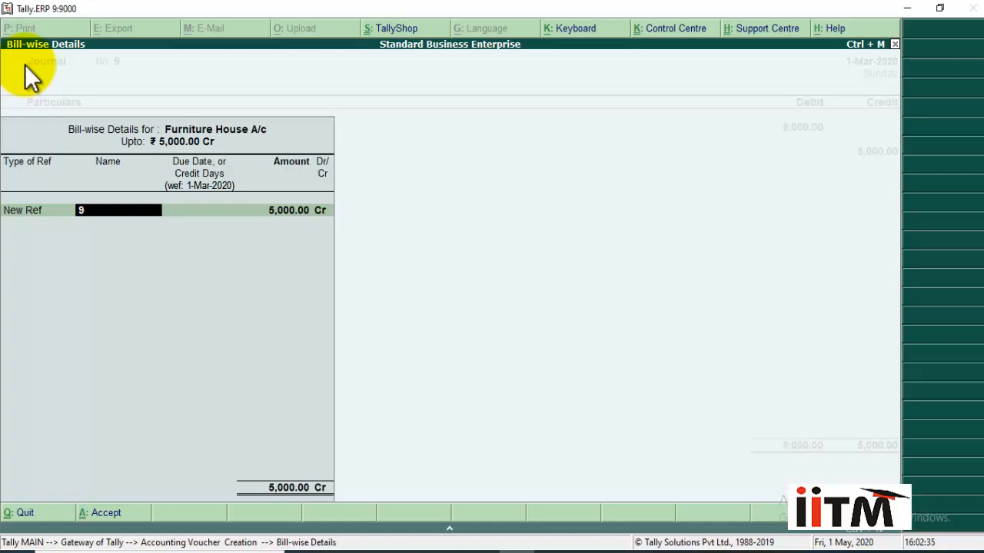
pyautogui.write('1820')
pyautogui.press('Return')
pyautogui.press('Return')
pyautogui.press('Return')
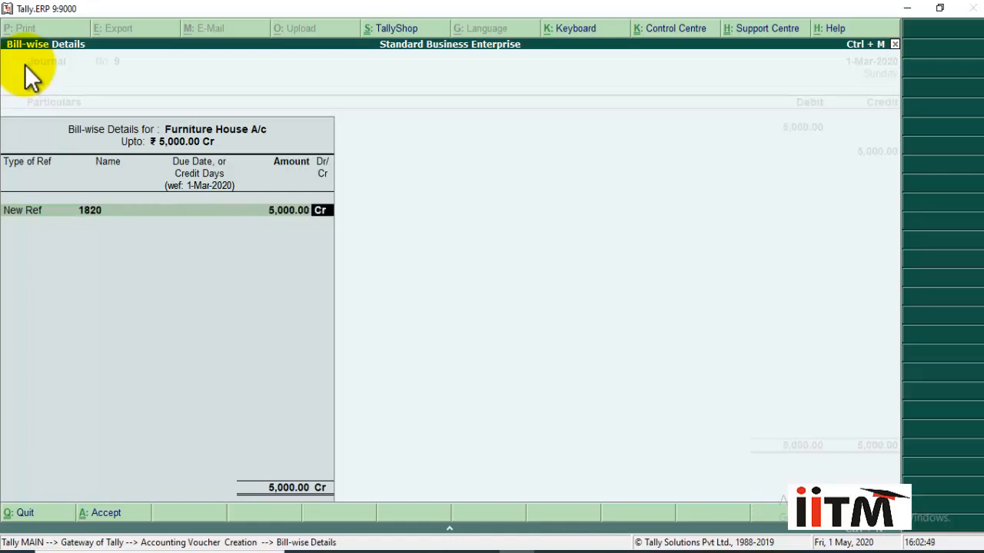
pyautogui.press('Return')
pyautogui.press('Return')
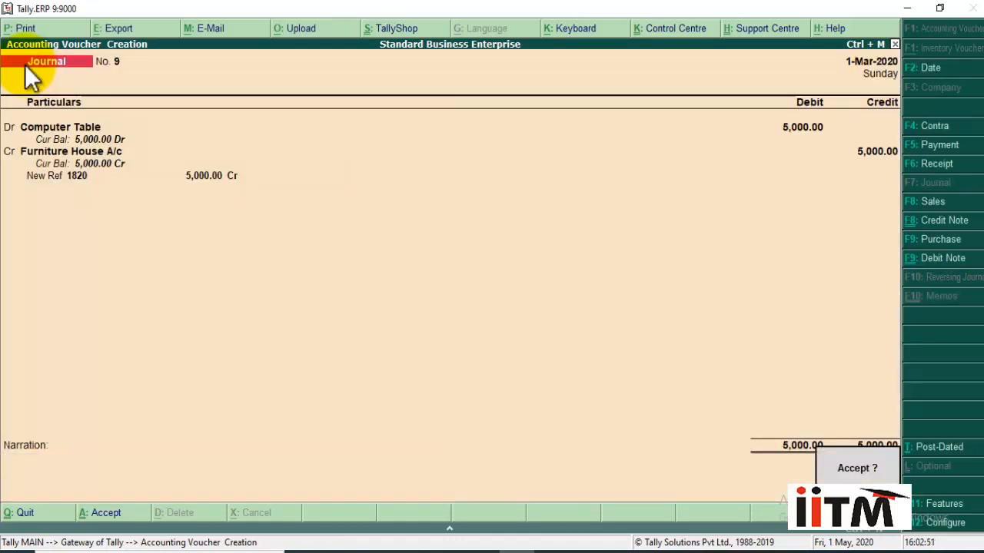
pyautogui.press('Return')
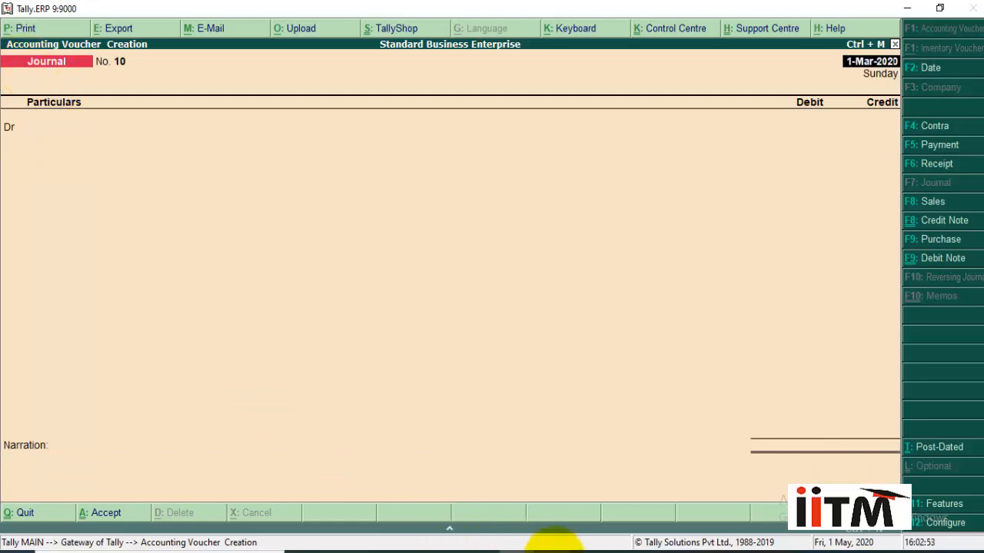
# Start a purchase voucher dated 1-Mar-2020, leaving the supplier invoice number and invoice date blank
pyautogui.click(939, 8)
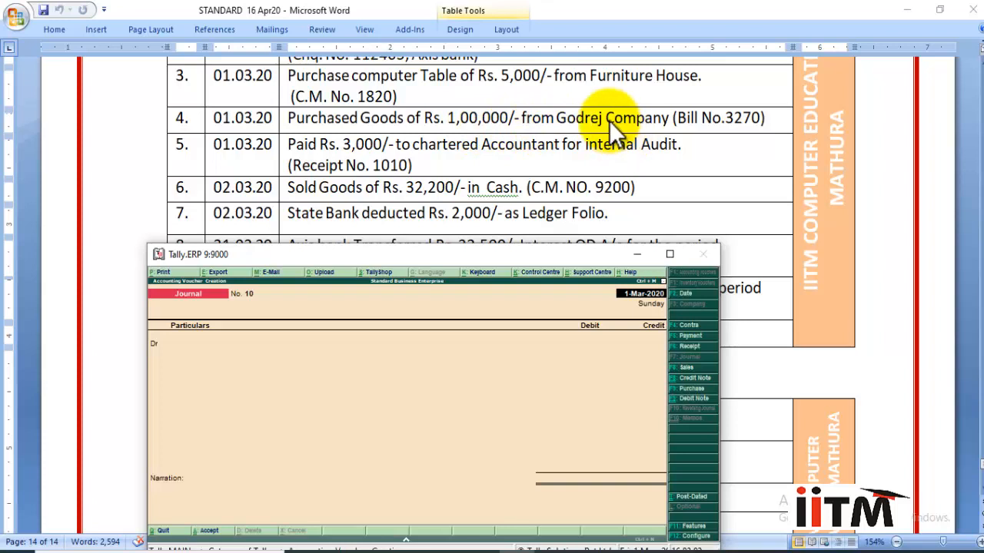
pyautogui.press('Return')
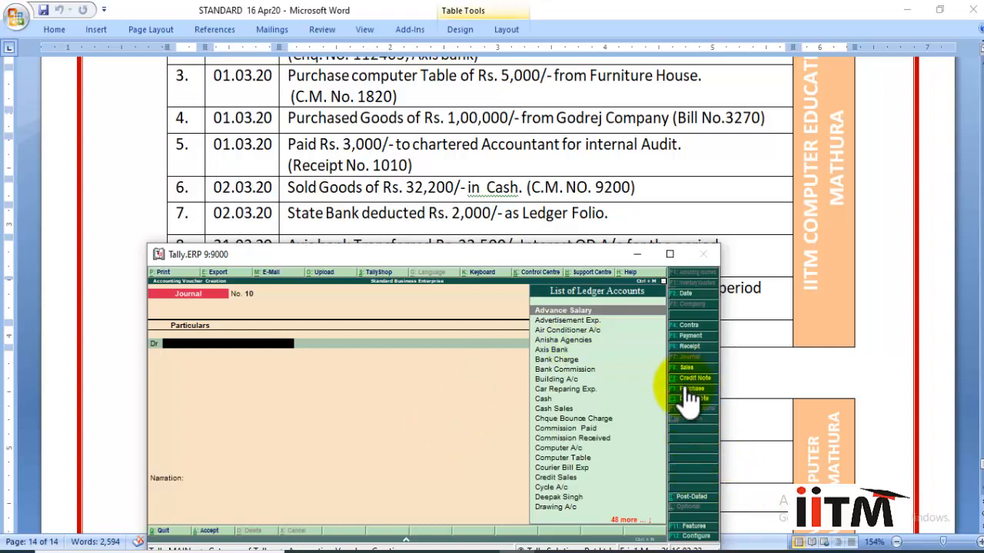
pyautogui.press('F9')
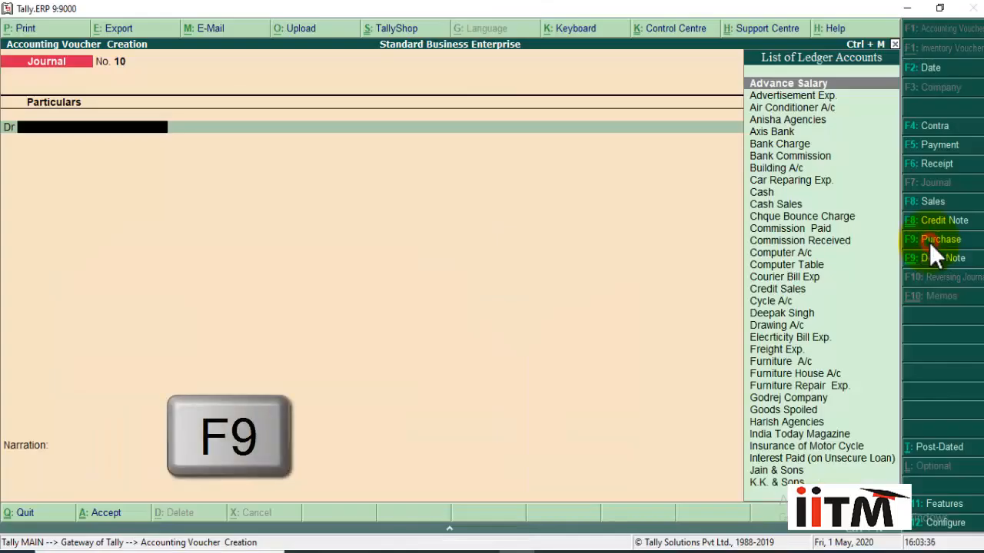
pyautogui.click(932, 241)
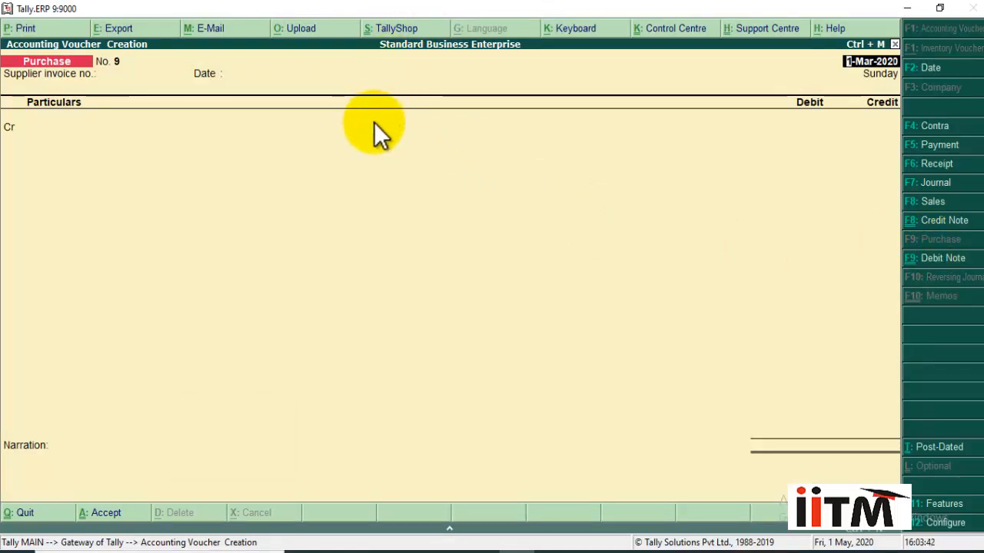
pyautogui.press('Return')
pyautogui.press('Return')
pyautogui.press('Return')
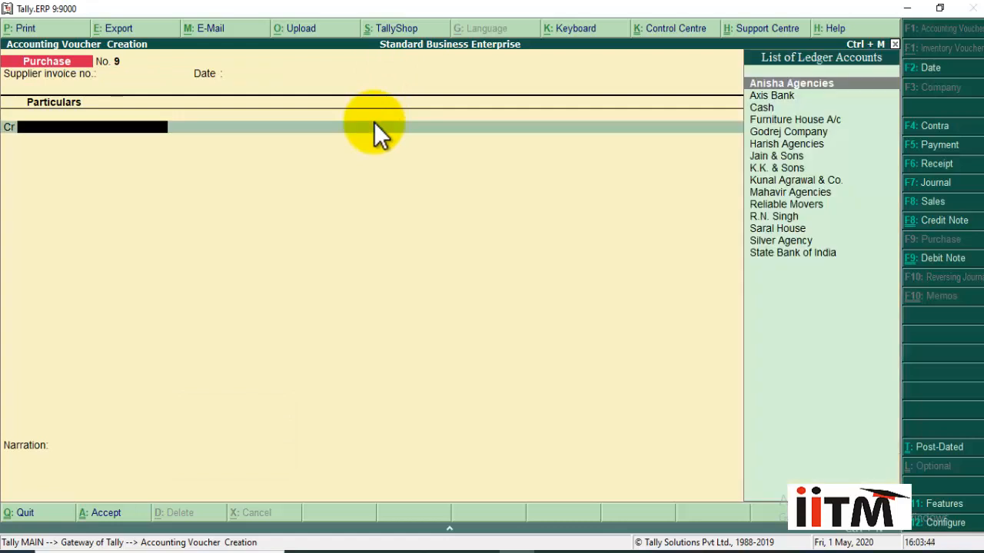
# Credit Godrej Company with 1,00,000 on the purchase voucher, keeping the default supplier details
pyautogui.write('Go')
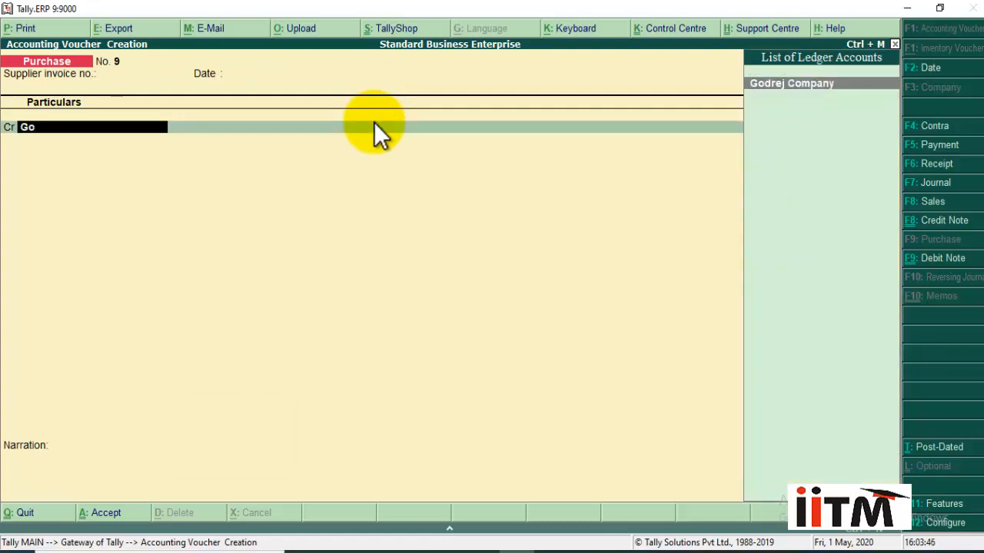
pyautogui.press('Return')
pyautogui.press('Return')
pyautogui.press('Return')
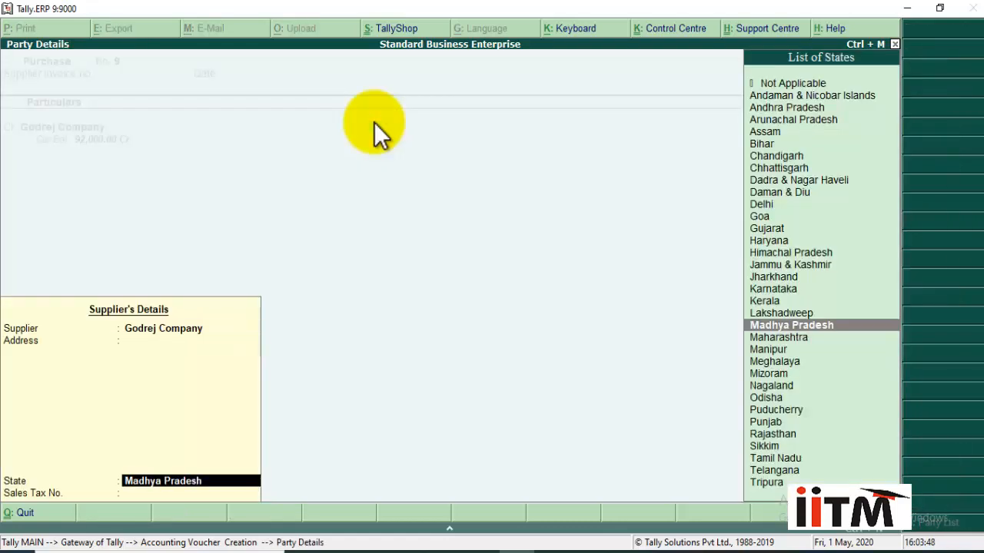
pyautogui.press('Return')
pyautogui.press('Return')
pyautogui.write('1')
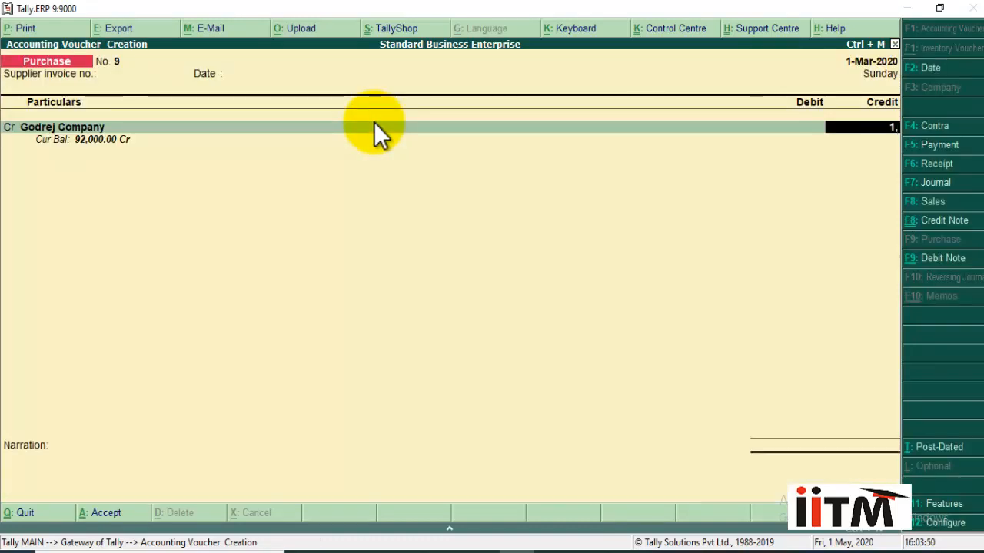
pyautogui.write('000000')
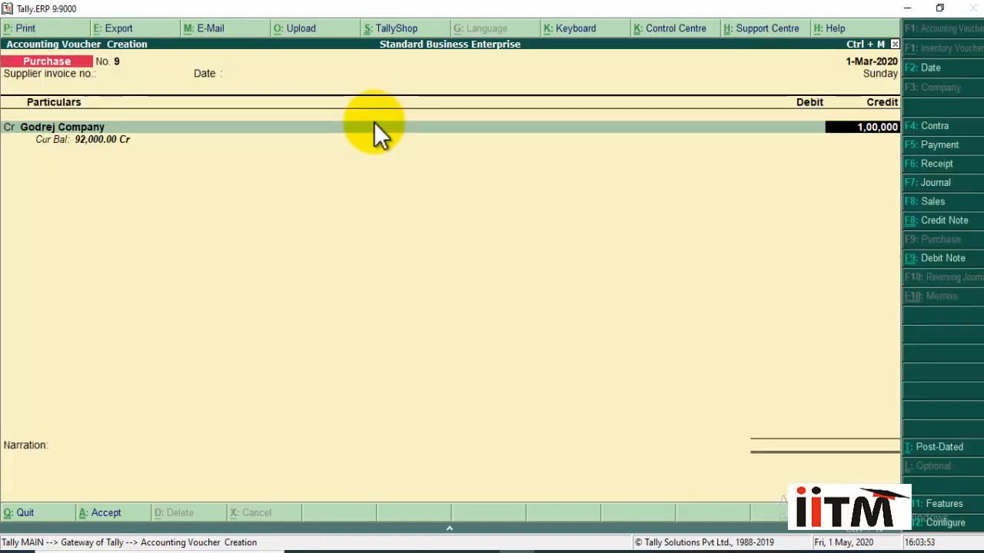
# Debit Puchase A/c with 1,00,000 and save the purchase voucher with a blank narration
pyautogui.press('Return')
pyautogui.press('Return')
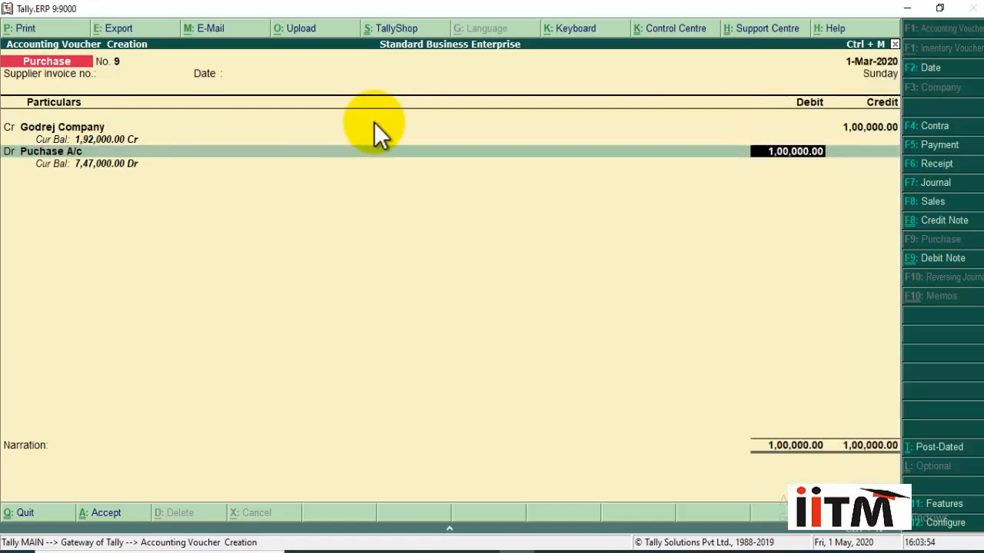
pyautogui.press('Return')
pyautogui.press('Return')
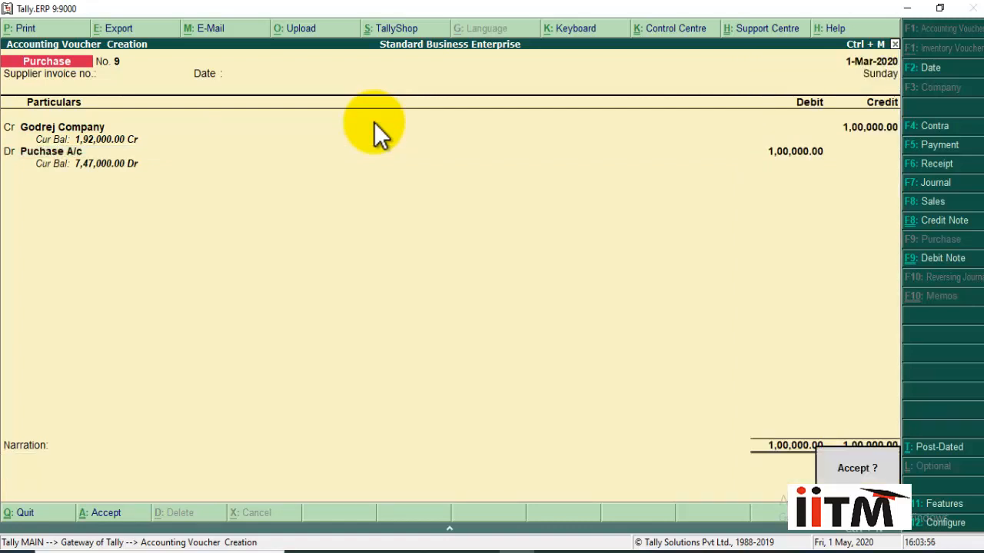
pyautogui.press('Return')
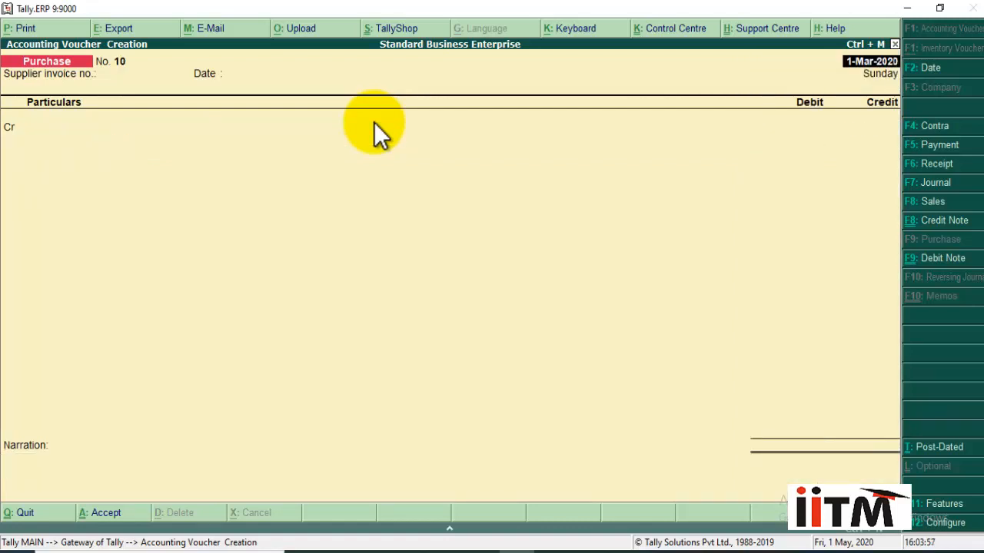
# Start a payment voucher and, from its debit line, create a ledger named Audit Exp under Indirect Expenses with ledger type Not Applicable
pyautogui.click(907, 10)
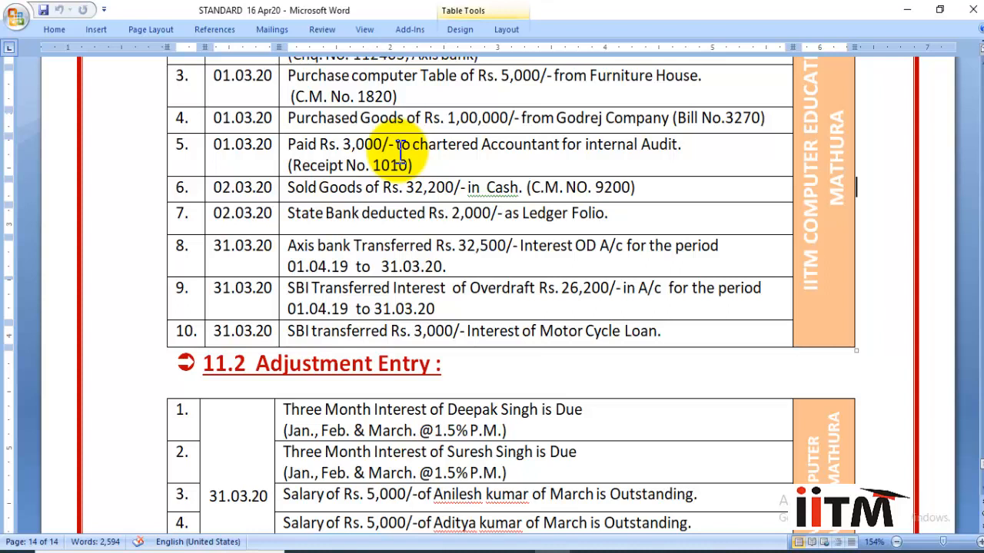
pyautogui.hotkey('alt', 'Tab')
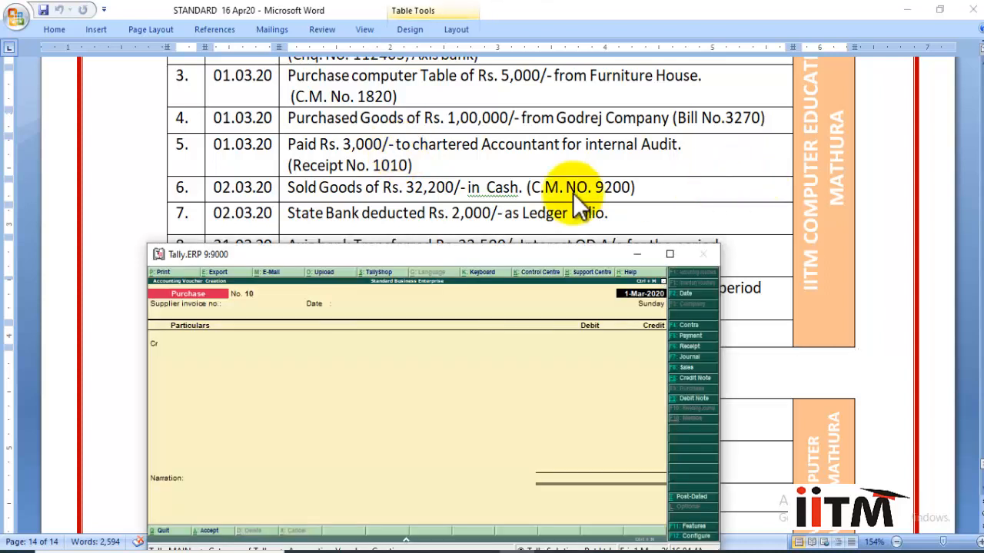
pyautogui.press('F5')
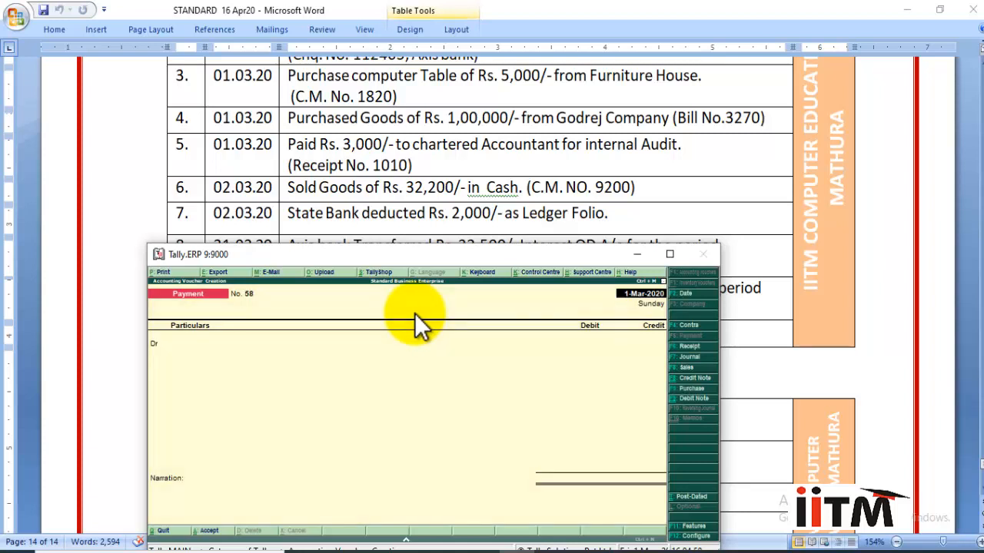
pyautogui.hotkey('alt', 'c')
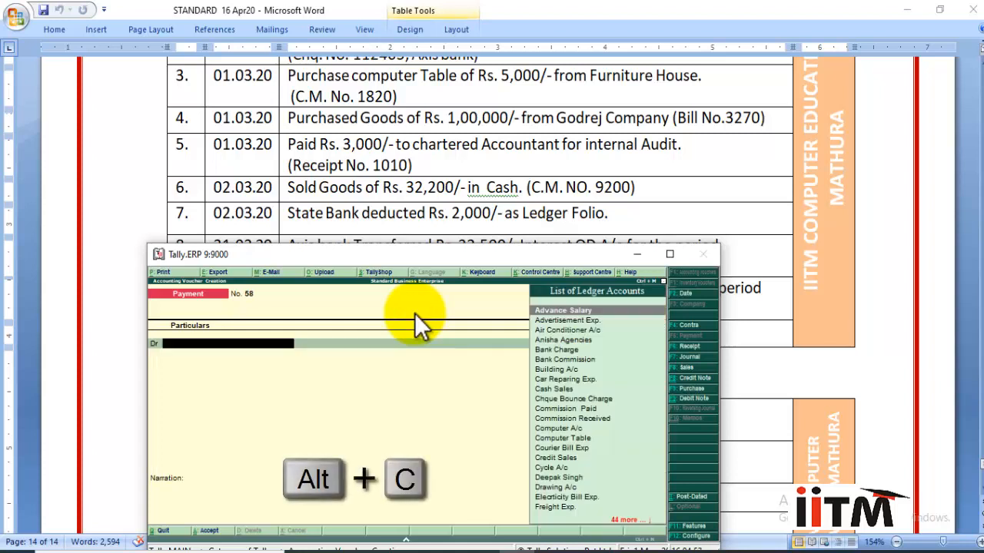
pyautogui.write('Audi')
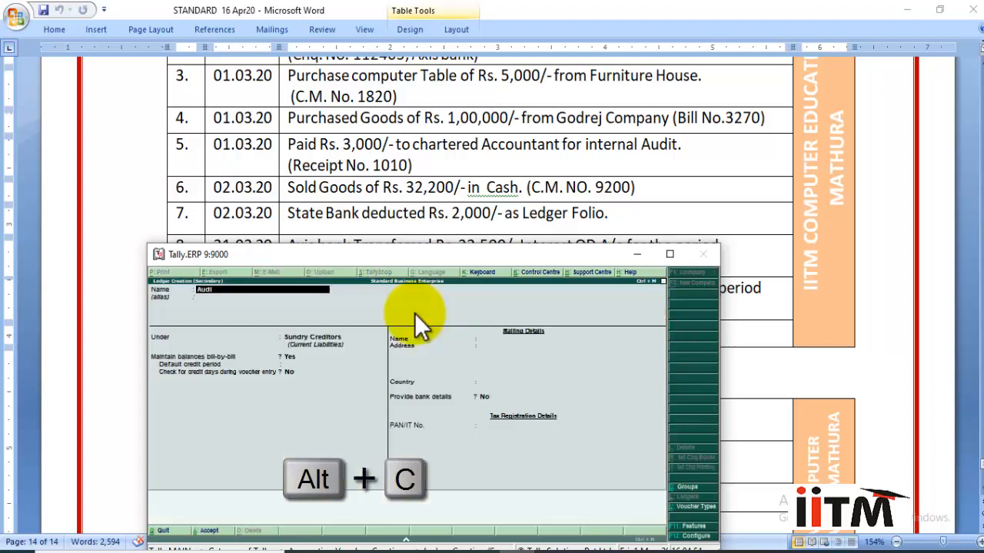
pyautogui.write('t Exp')
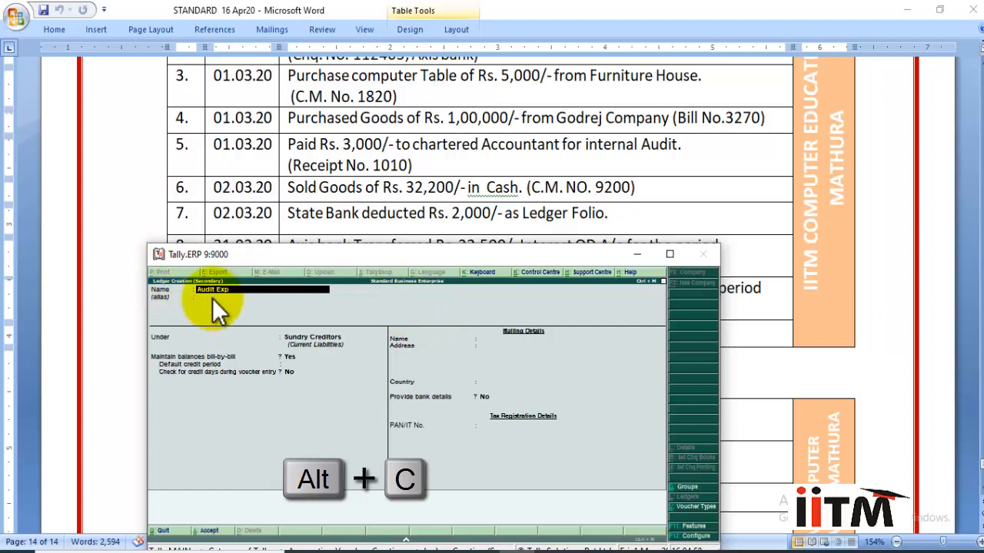
pyautogui.press('Return')
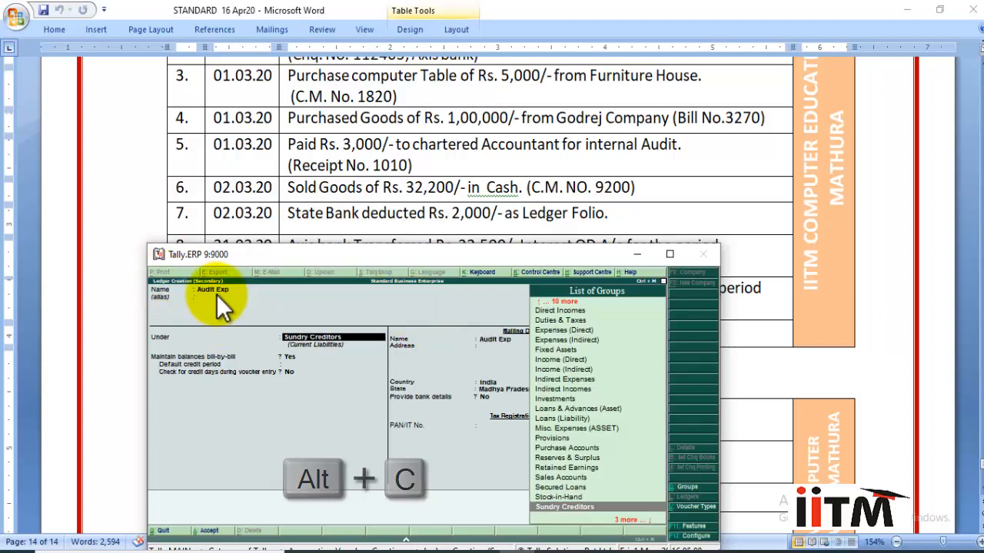
pyautogui.write('In')
pyautogui.press('Down')
pyautogui.press('Down')
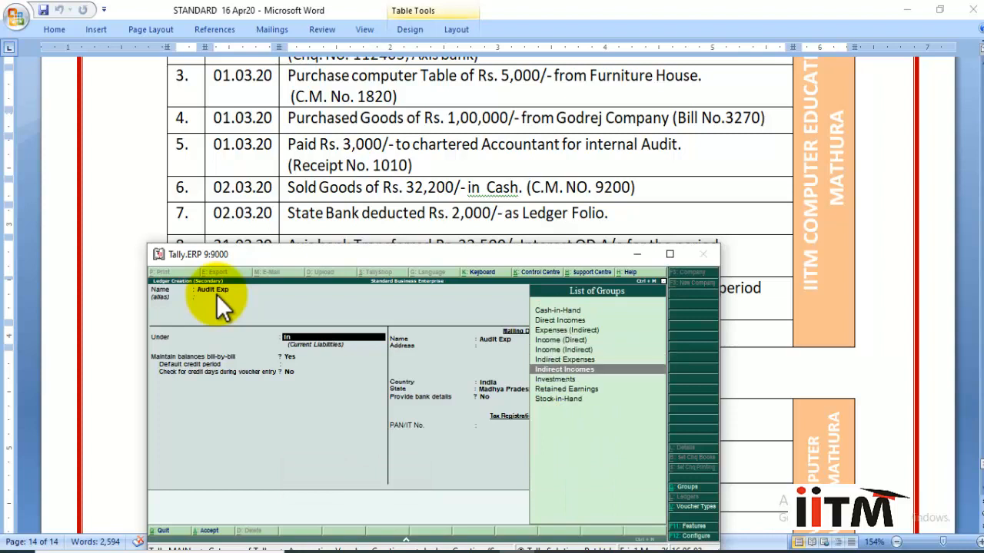
pyautogui.press('Return')
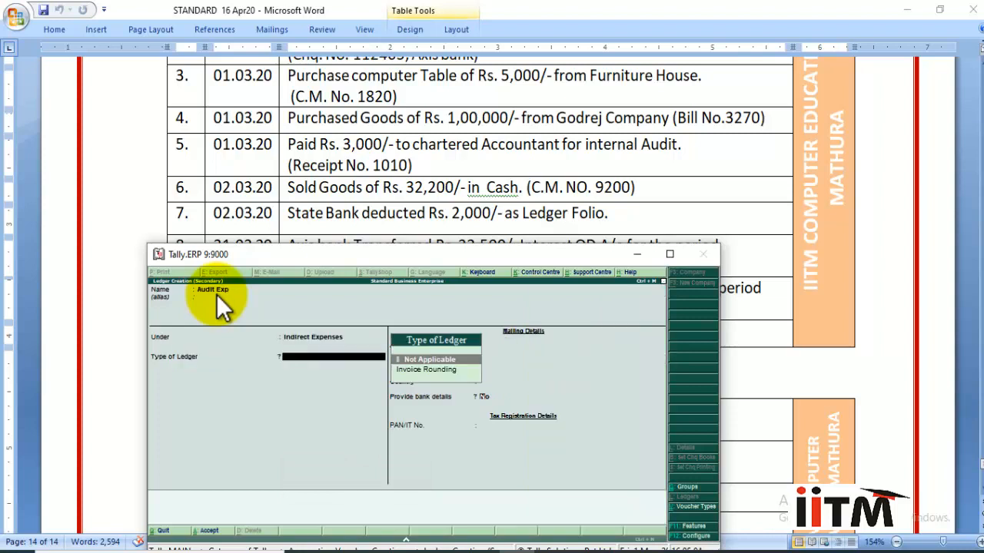
pyautogui.press('Return')
pyautogui.press('Return')
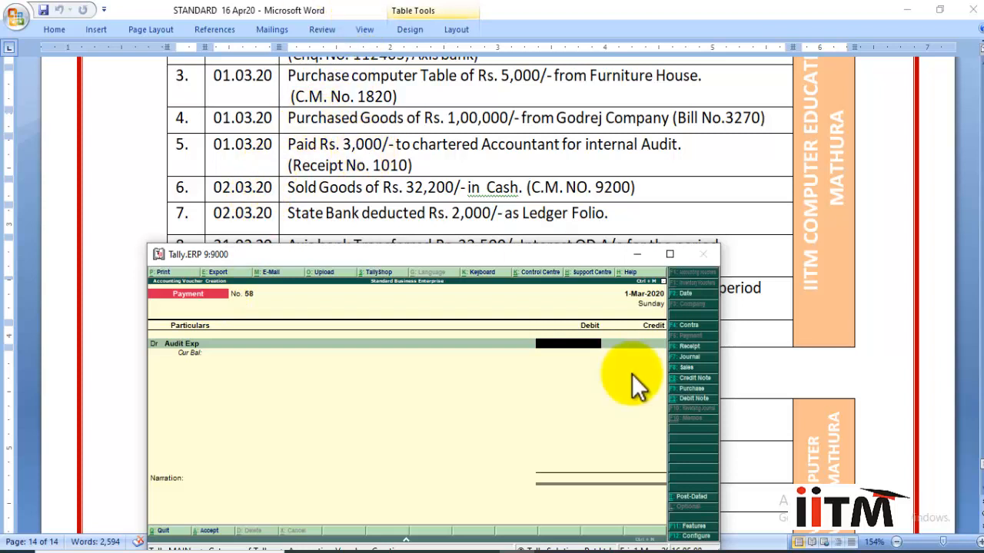
# Debit Audit Exp and credit Cash with 3,000, then save the payment voucher with a blank narration
pyautogui.write('3,000')
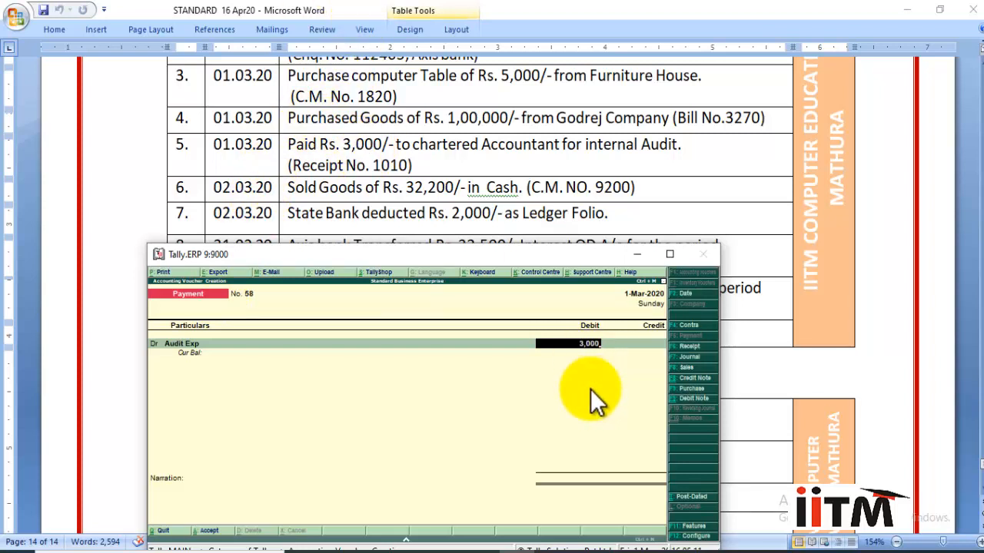
pyautogui.press('Return')
pyautogui.press('Return')
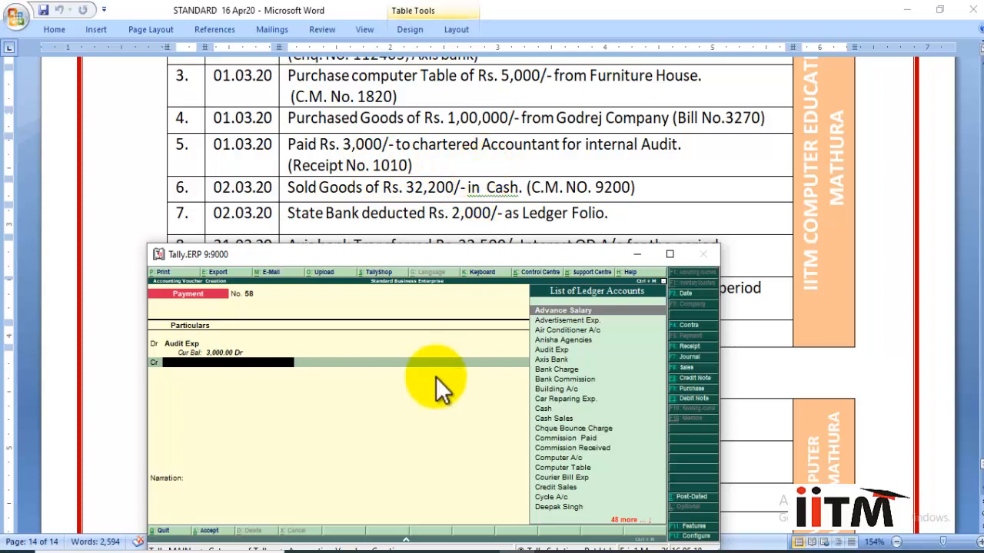
pyautogui.write('Cas')
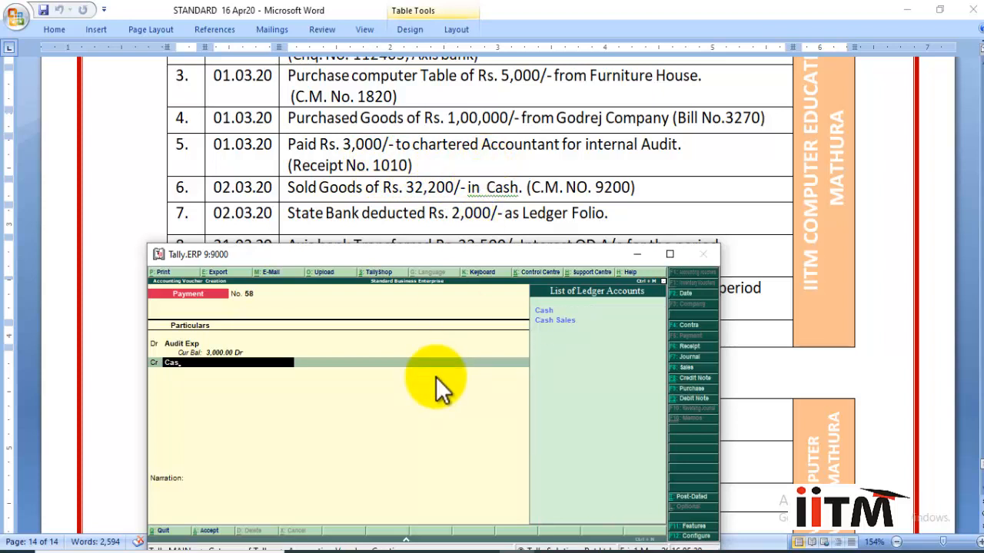
pyautogui.press('Return')
pyautogui.press('Return')
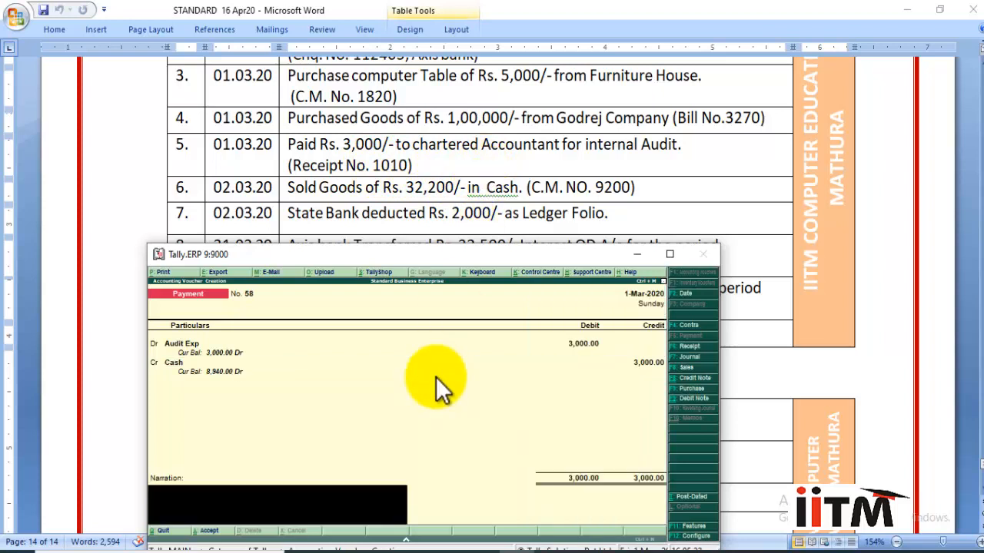
pyautogui.press('Return')
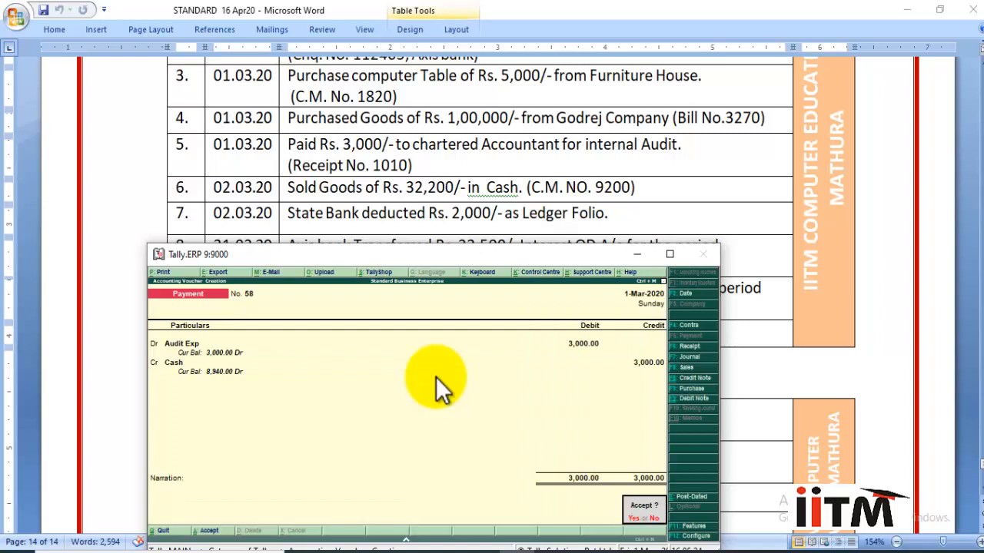
pyautogui.press('Return')
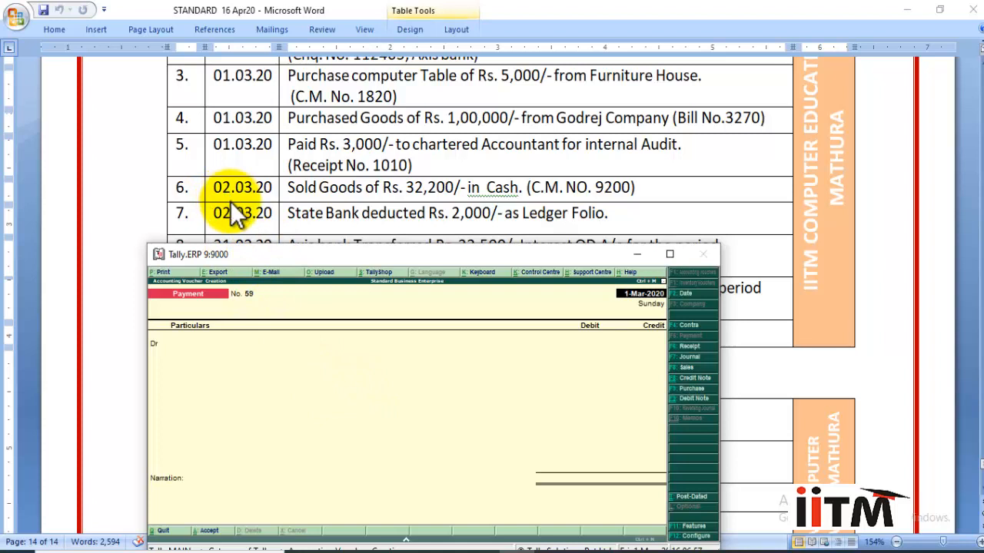
# Date the payment voucher 2-3-2020 and debit Bank Charge with 2,000
pyautogui.press('F2')
pyautogui.press('F5')
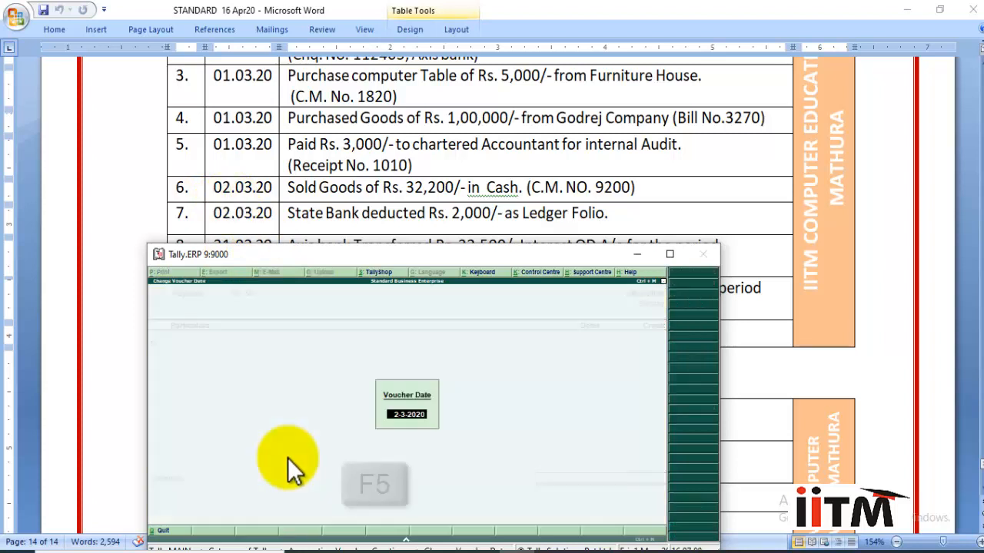
pyautogui.write('Bank')
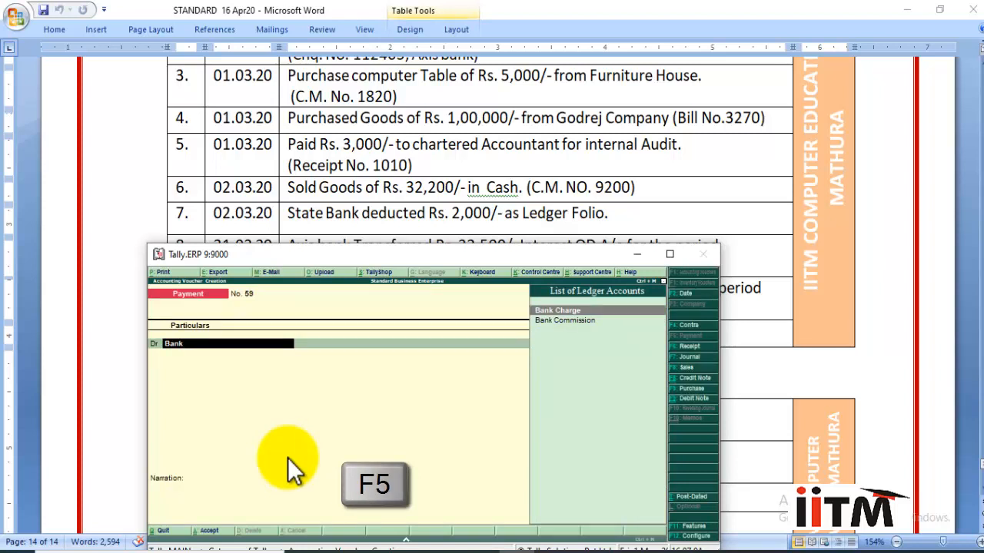
pyautogui.press('Return')
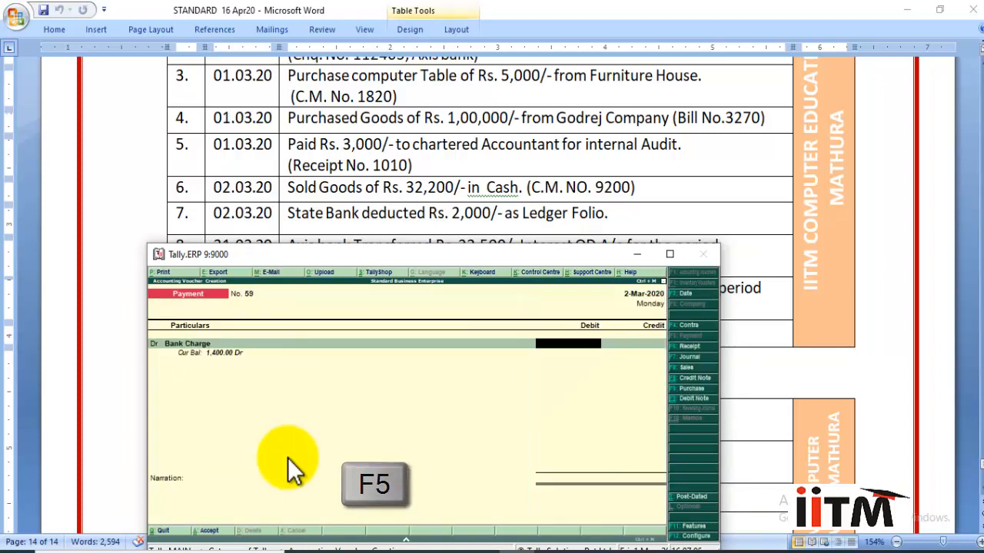
pyautogui.write('2,000')
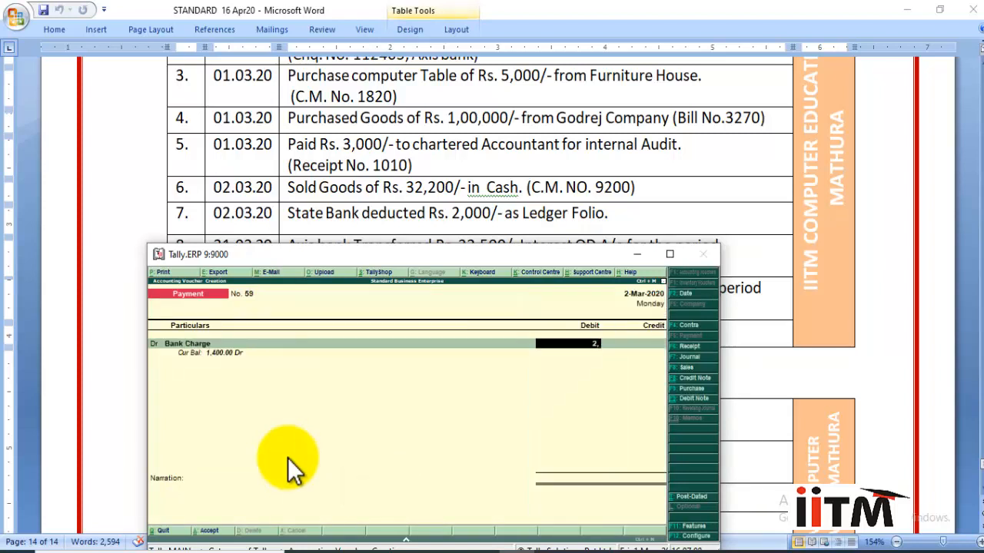
pyautogui.press('Return')
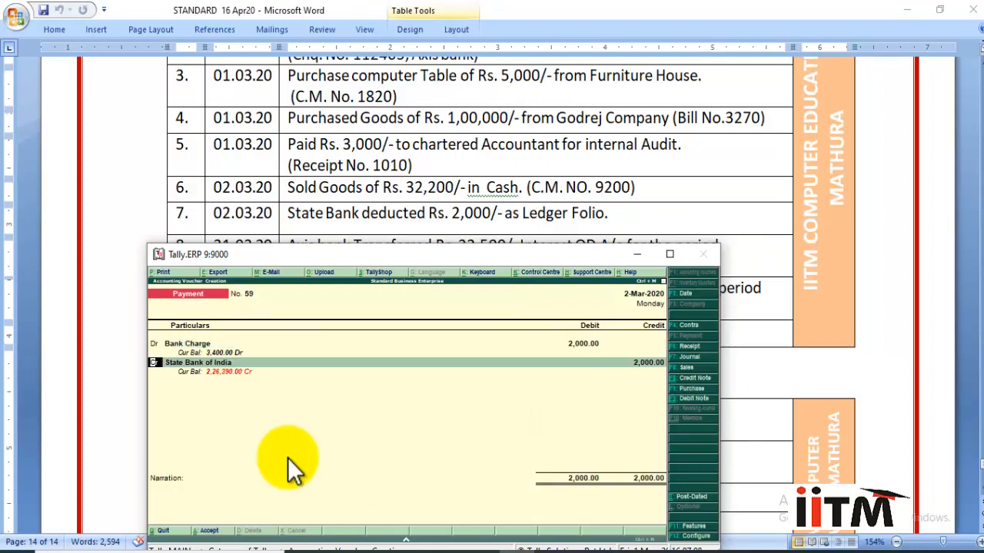
# Credit State Bank of India with 2,000, keep the default cheque allocation without an instrument number, and save the voucher with a blank narration
pyautogui.press('Return')
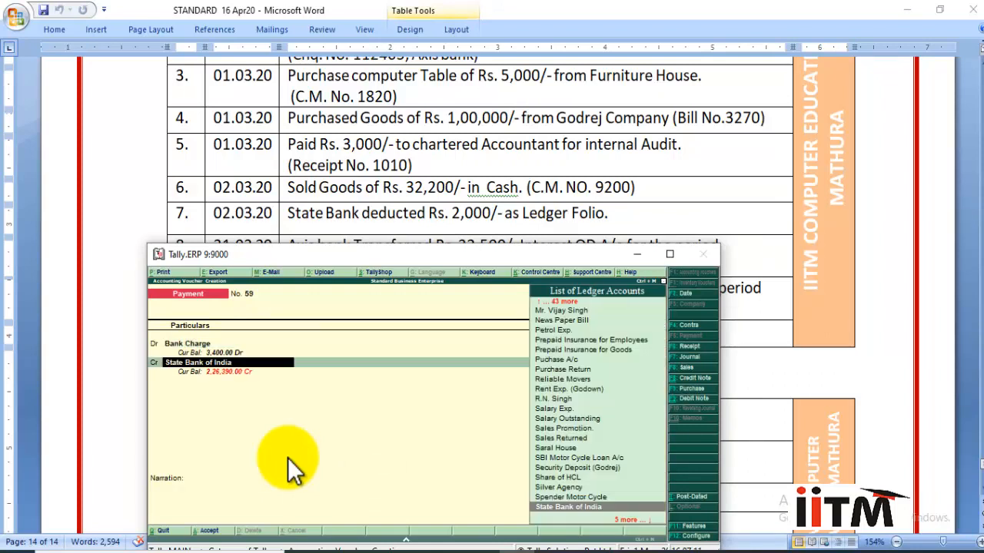
pyautogui.press('Return')
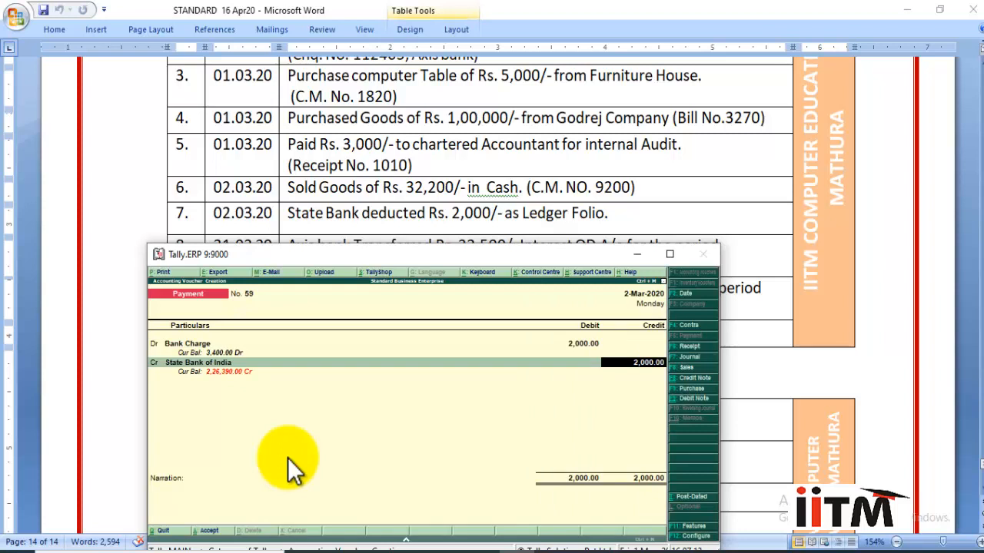
pyautogui.press('Return')
pyautogui.press('Return')
pyautogui.press('Return')
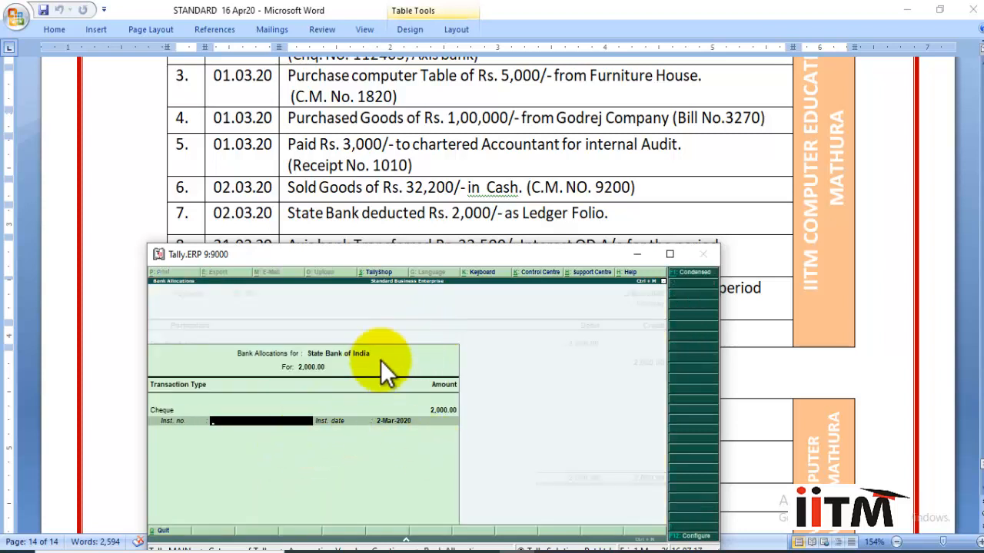
pyautogui.press('Return')
pyautogui.press('Return')
pyautogui.press('Return')
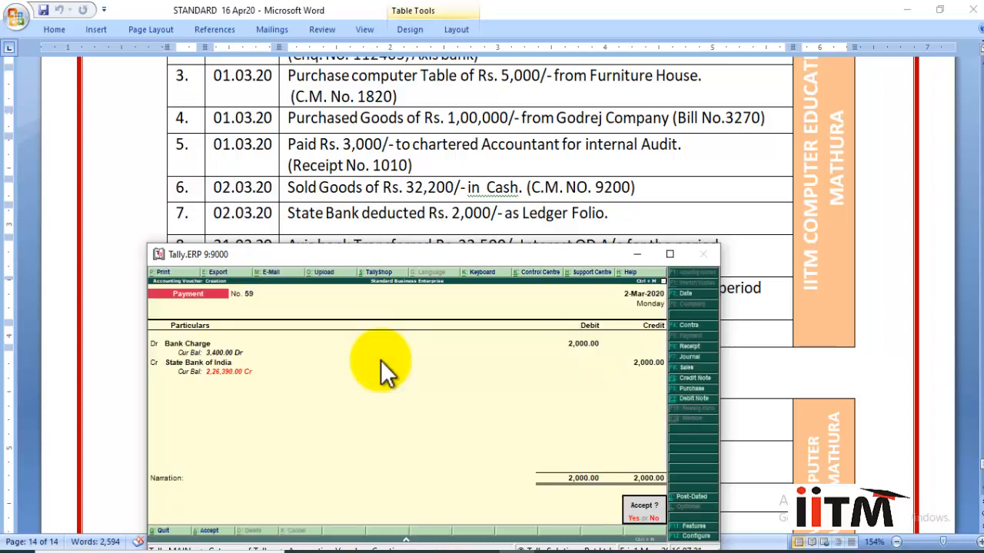
pyautogui.press('Return')
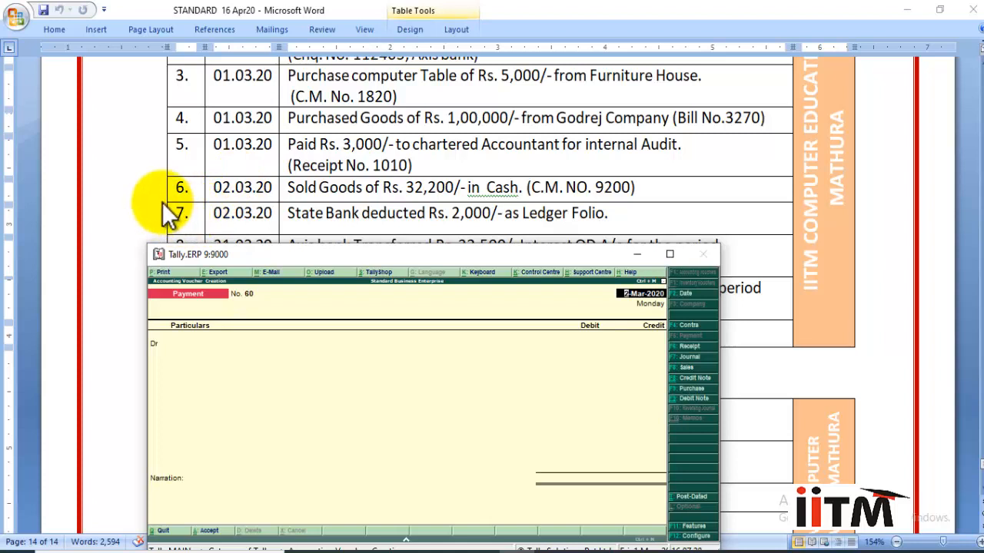
# Check entries 8 to 10 on the Word exercise sheet and start a payment voucher in Tally dated 31-Mar-2020
pyautogui.click(636, 254)
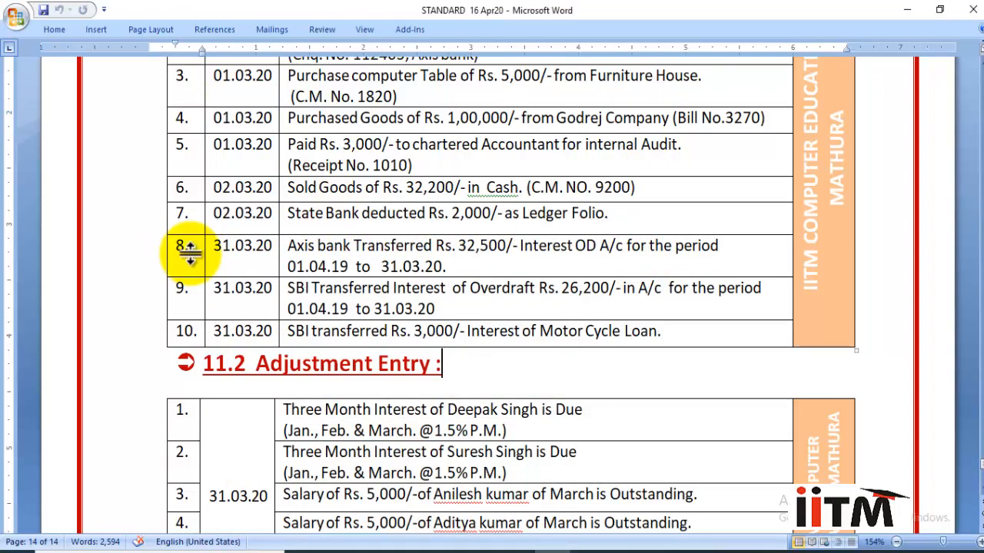
pyautogui.scroll(-3, 193, 257)
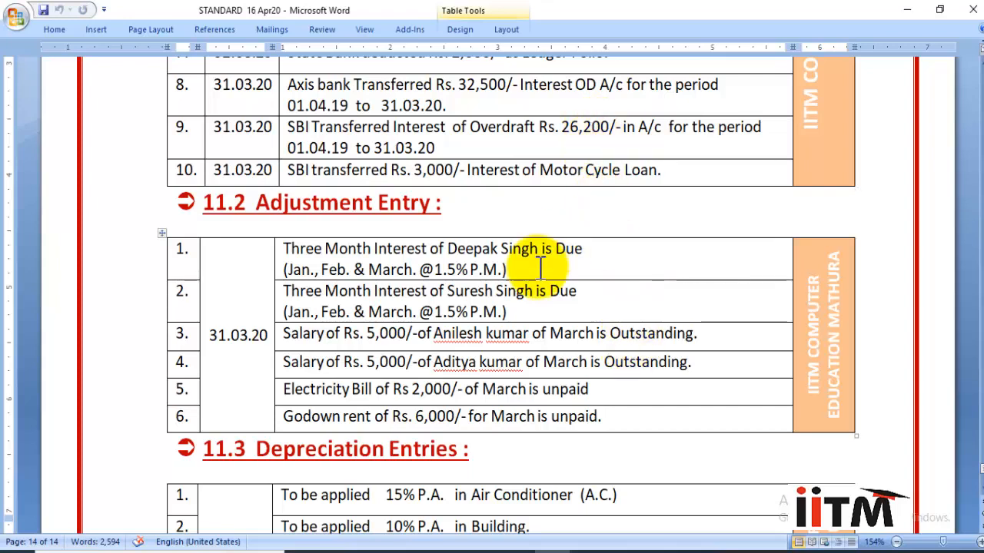
pyautogui.click(507, 547)
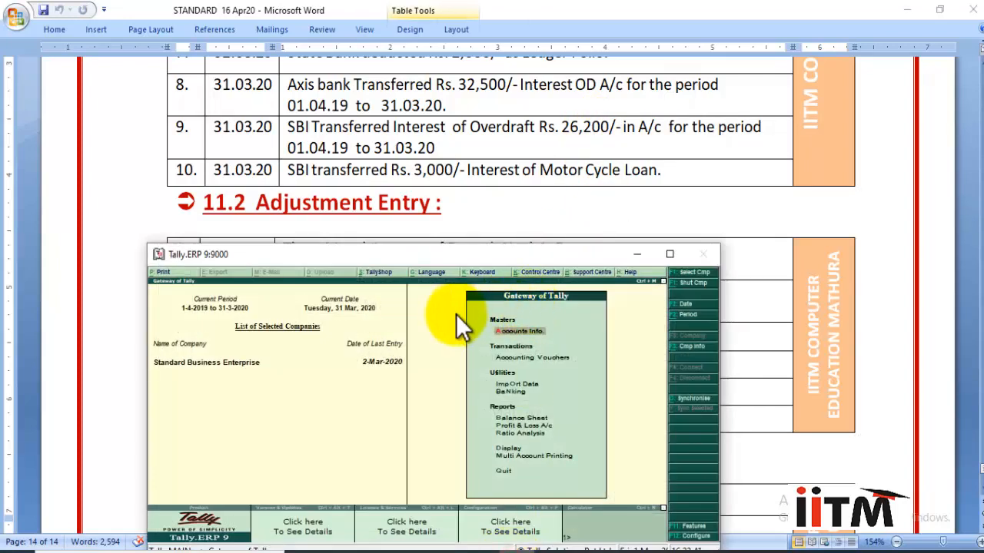
pyautogui.press('Down')
pyautogui.press('Return')
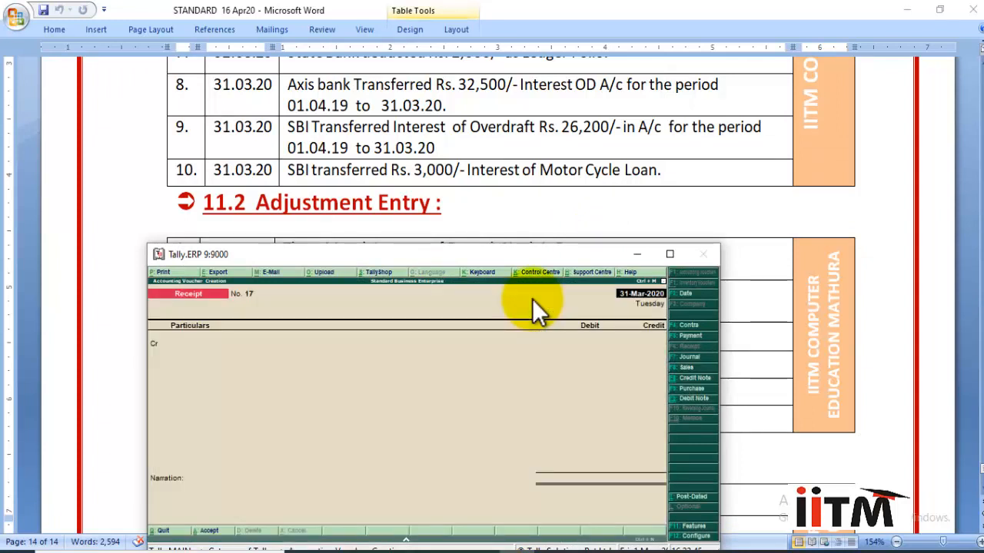
pyautogui.press('F5')
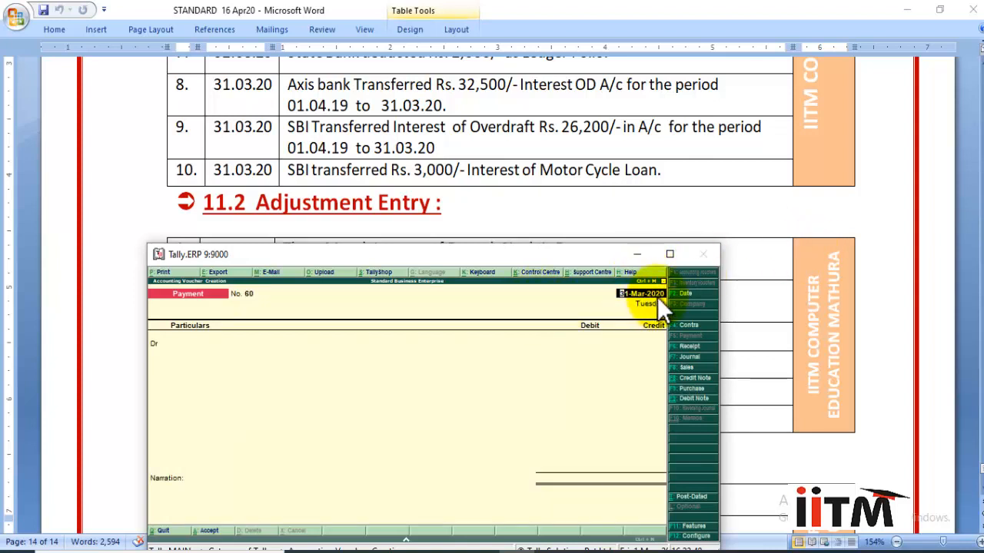
pyautogui.press('Return')
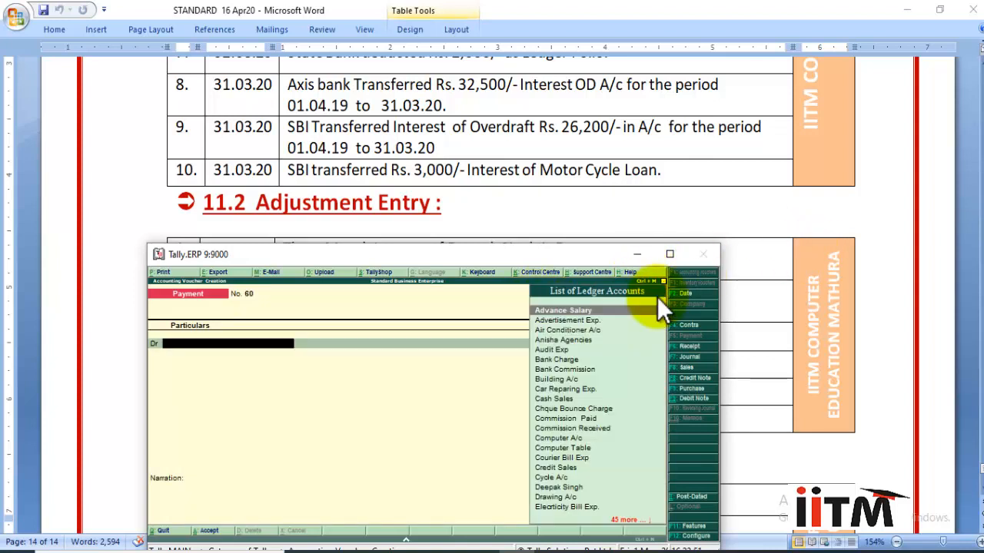
pyautogui.press('F5')
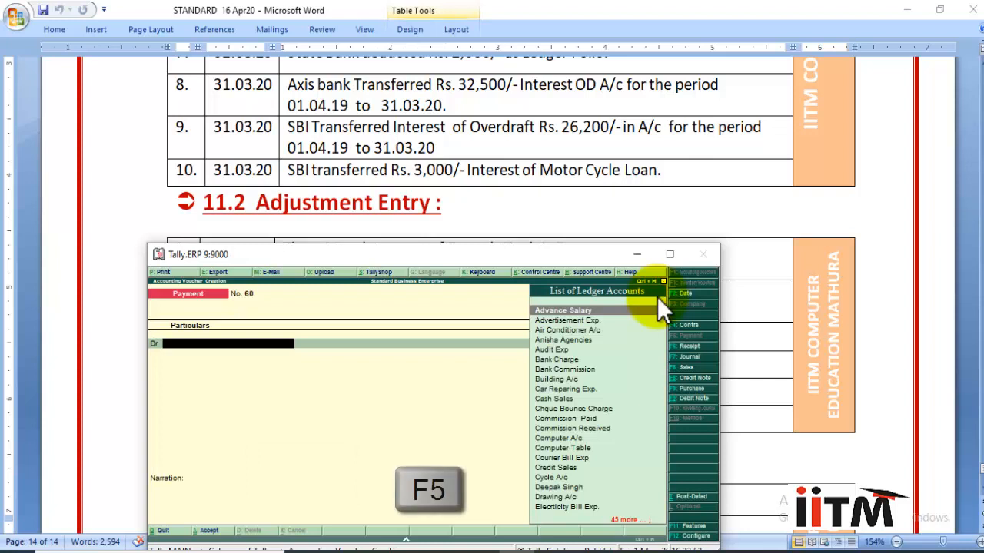
# Create a ledger named Interset OD A/c under Indirect Incomes from the voucher's debit line
pyautogui.hotkey('alt', 'c')
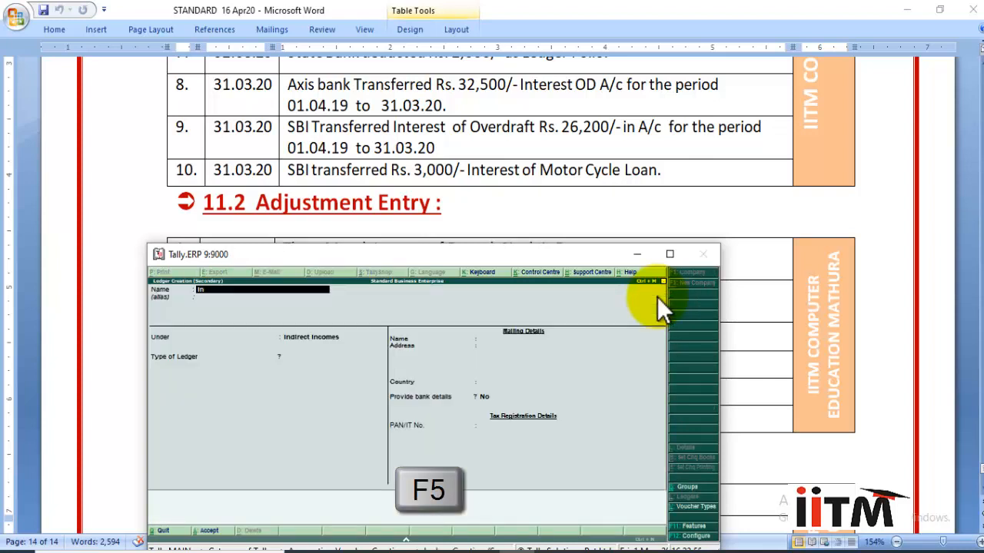
pyautogui.write('Intr')
pyautogui.press('BackSpace')
pyautogui.press('BackSpace')
pyautogui.press('BackSpace')
pyautogui.press('BackSpace')
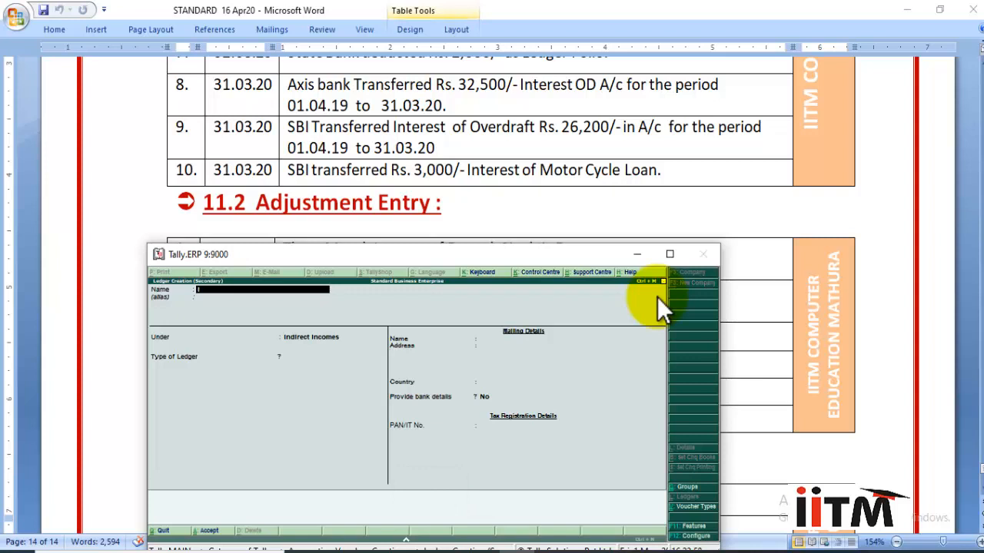
pyautogui.write('Interset OD A/c')
pyautogui.press('Return')
pyautogui.press('Return')
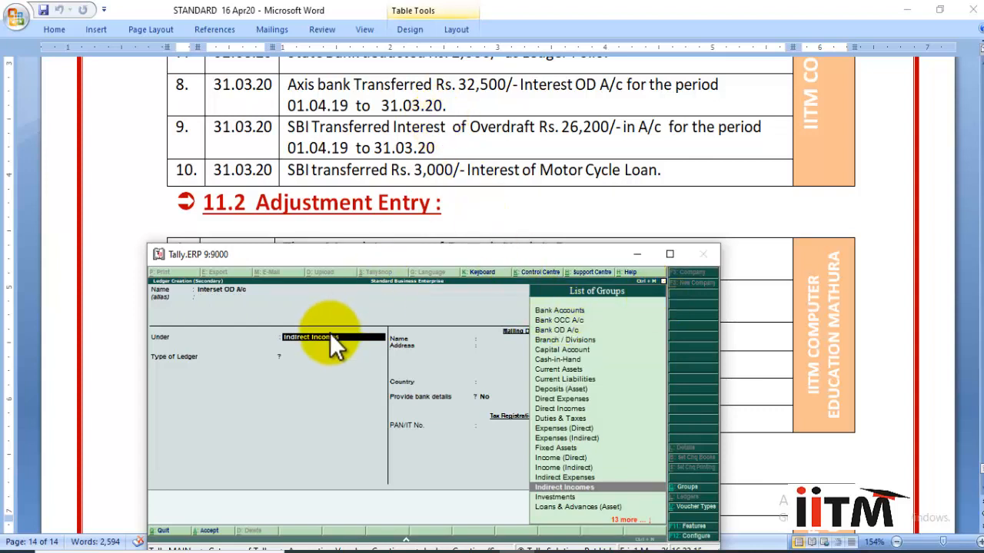
pyautogui.press('Return')
pyautogui.press('Return')
pyautogui.press('Return')
pyautogui.press('Return')
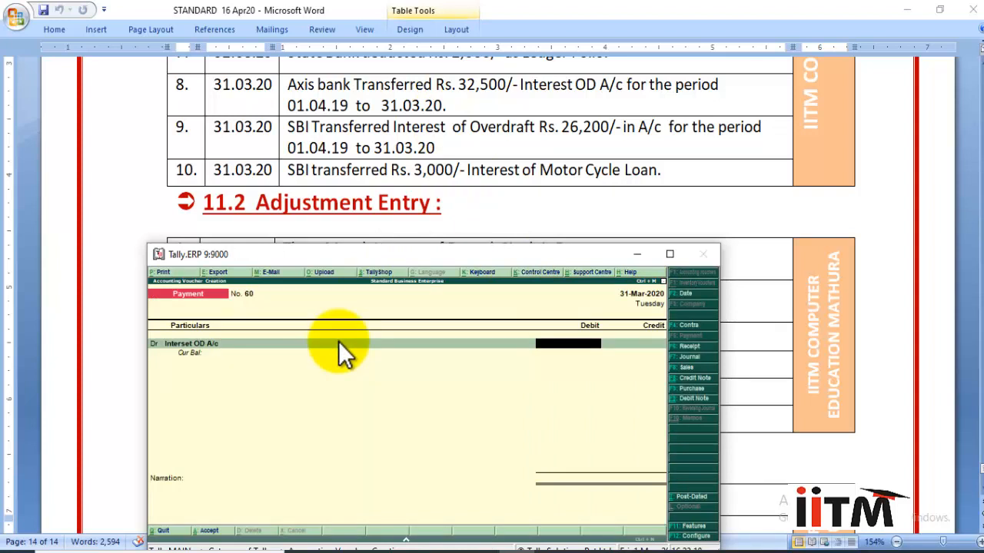
# Debit Interset OD A/c and credit Axis Bank with 32,500, keeping the default cheque allocation
pyautogui.write('32500')
pyautogui.press('Return')
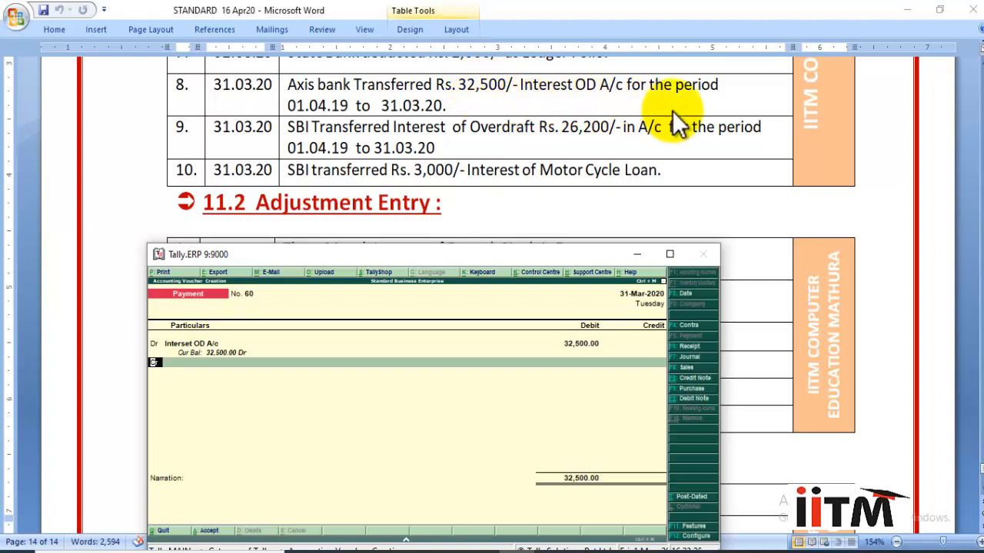
pyautogui.press('Return')
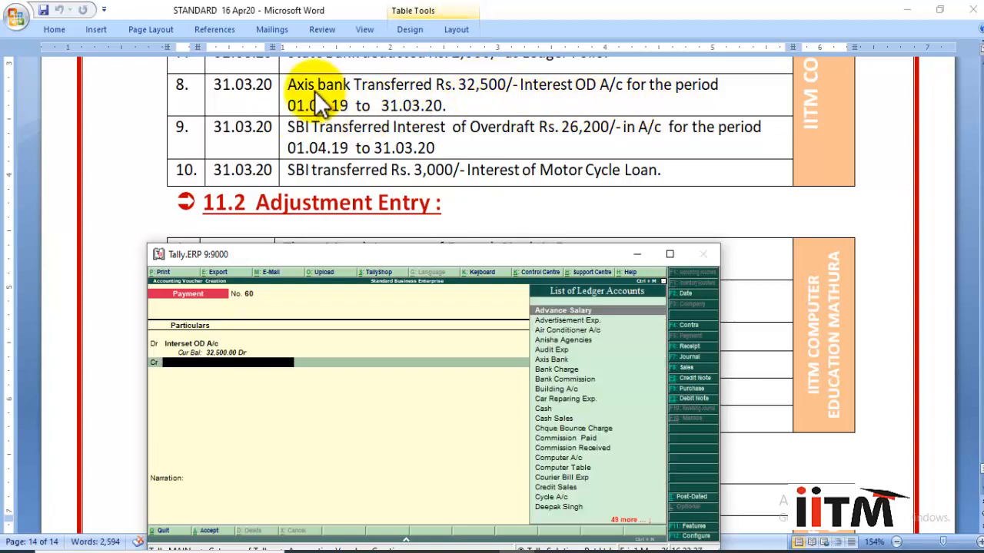
pyautogui.write('Ai')
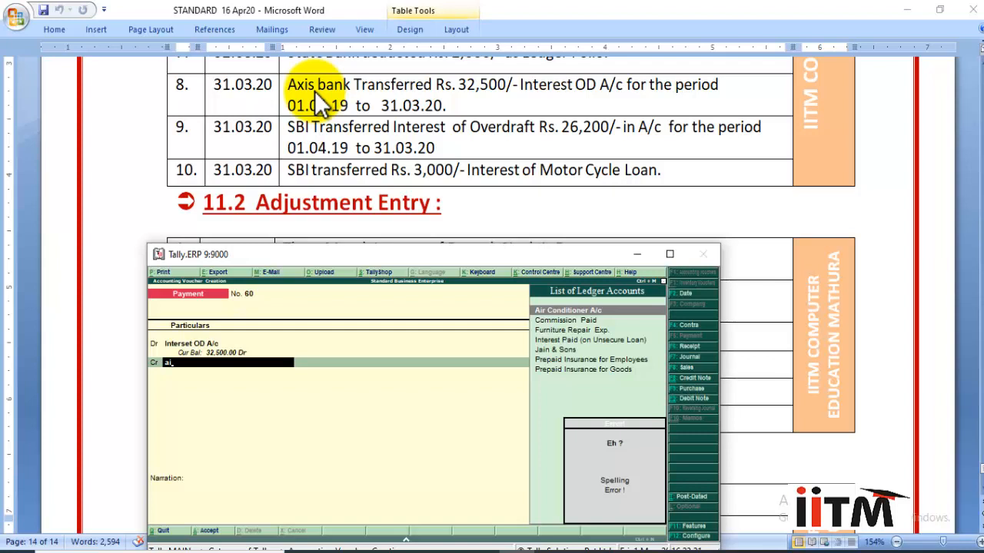
pyautogui.press('BackSpace')
pyautogui.write('x')
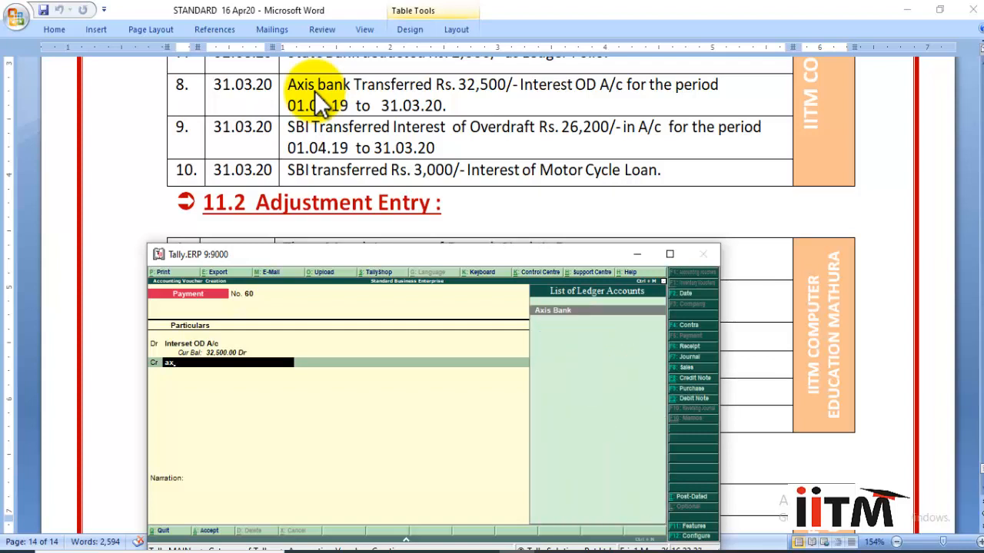
pyautogui.press('Return')
pyautogui.press('Return')
pyautogui.press('Return')
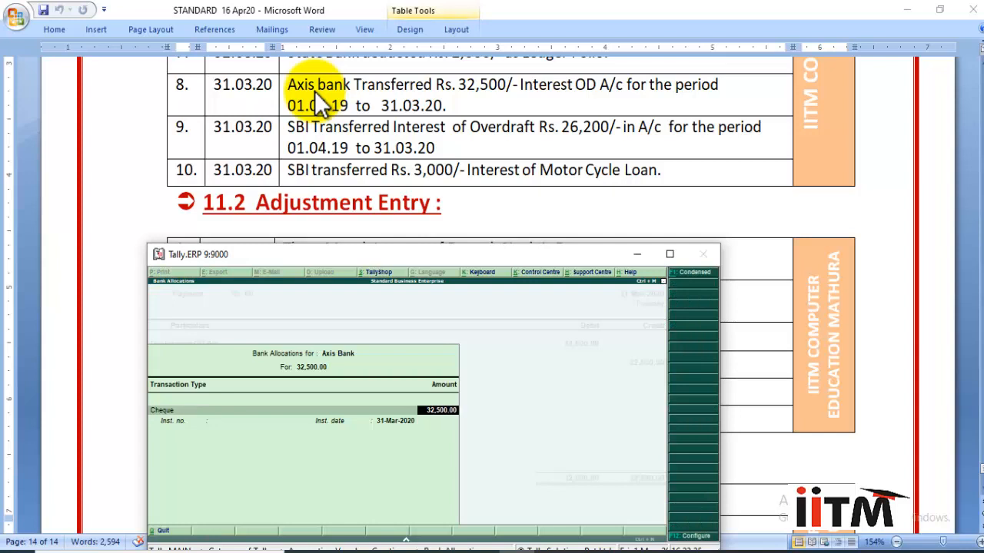
pyautogui.press('Return')
pyautogui.press('Return')
pyautogui.press('Return')
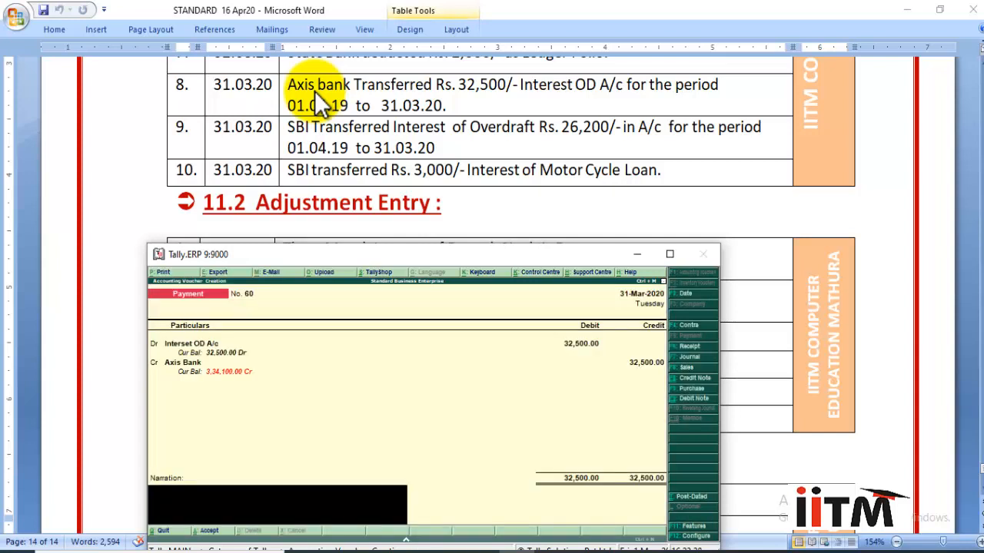
# Enter the narration "Interest 01.04.19 to 31.3.20." and save the Axis Bank payment voucher
pyautogui.write('Interest 01.04.19 to 31.3.20.')
pyautogui.press('Return')
pyautogui.press('Return')
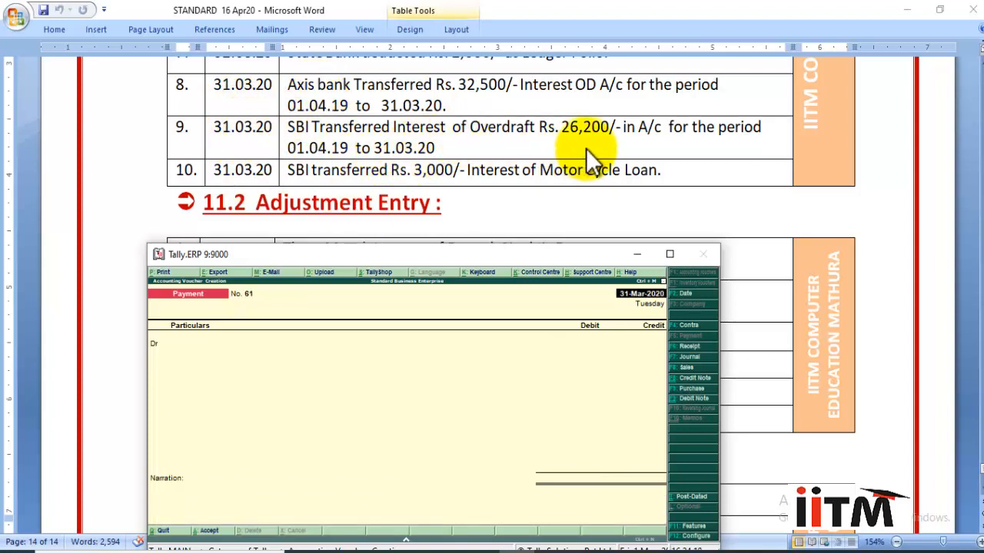
# Start another payment voucher for 31-Mar-2020 and debit Interset OD A/c with 26,200
pyautogui.press('F5')
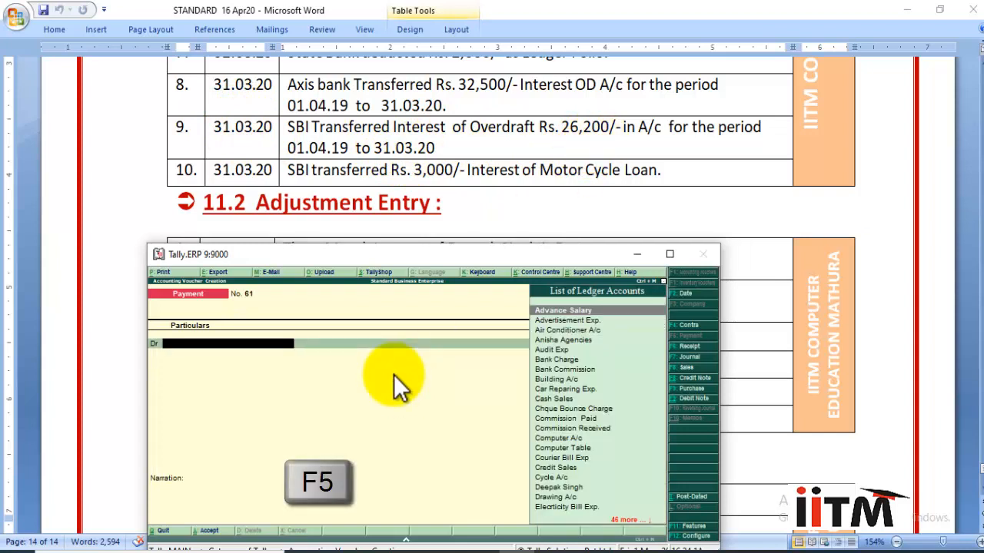
pyautogui.write('In')
pyautogui.press('Down')
pyautogui.press('Down')
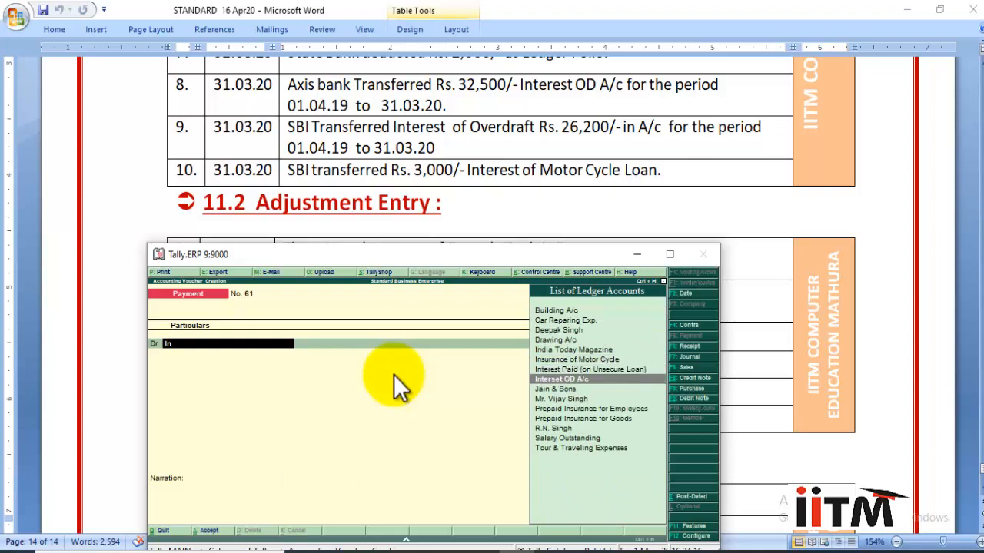
pyautogui.press('Return')
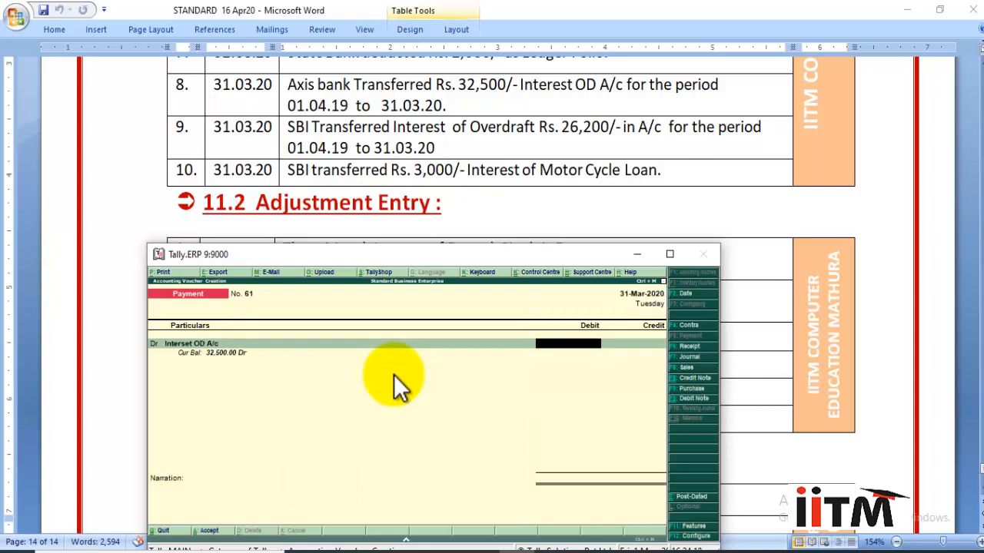
pyautogui.write('26,200')
pyautogui.press('Return')
# Credit State Bank of India with 26,200 on the payment voucher, keeping the default bank allocation
pyautogui.write('St')
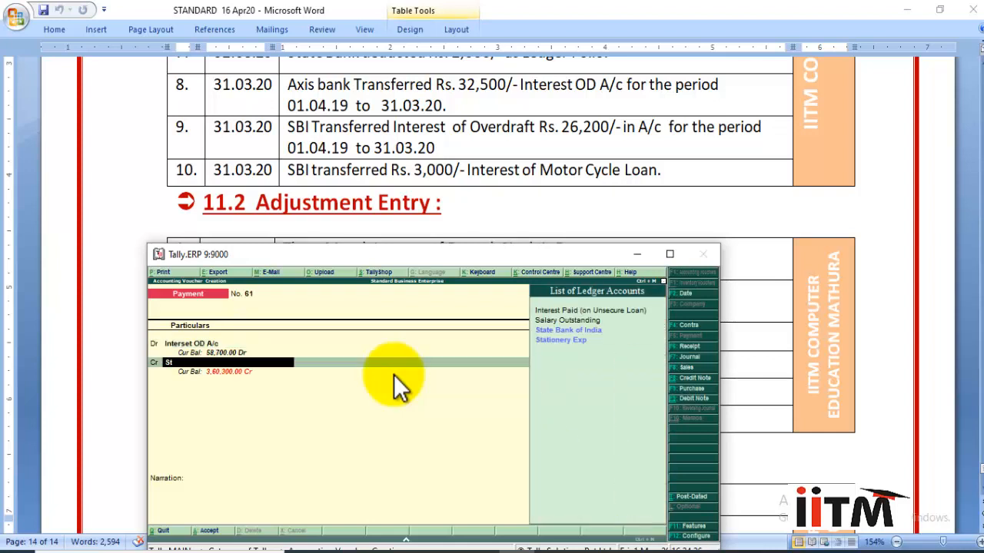
pyautogui.press('Down')
pyautogui.press('Down')
pyautogui.press('Up')
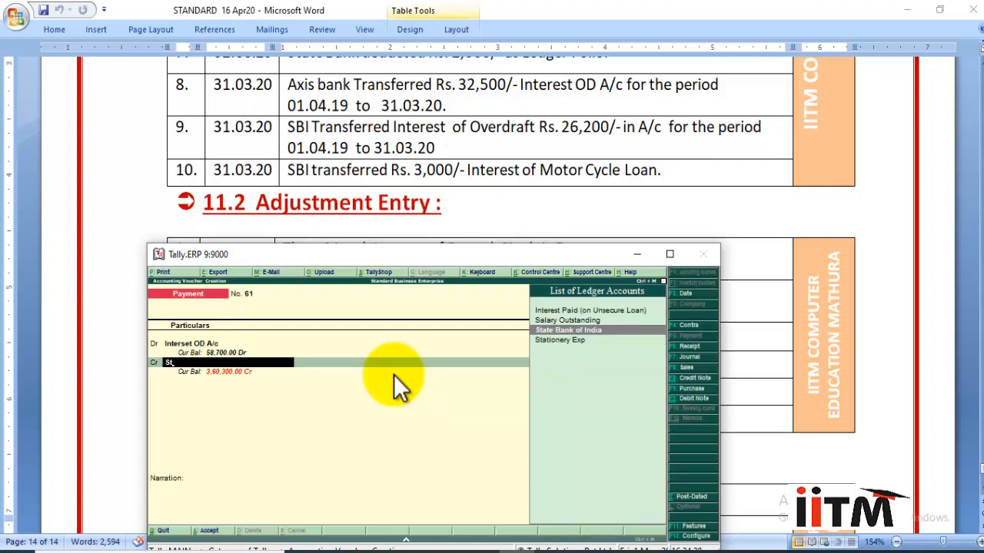
pyautogui.press('Return')
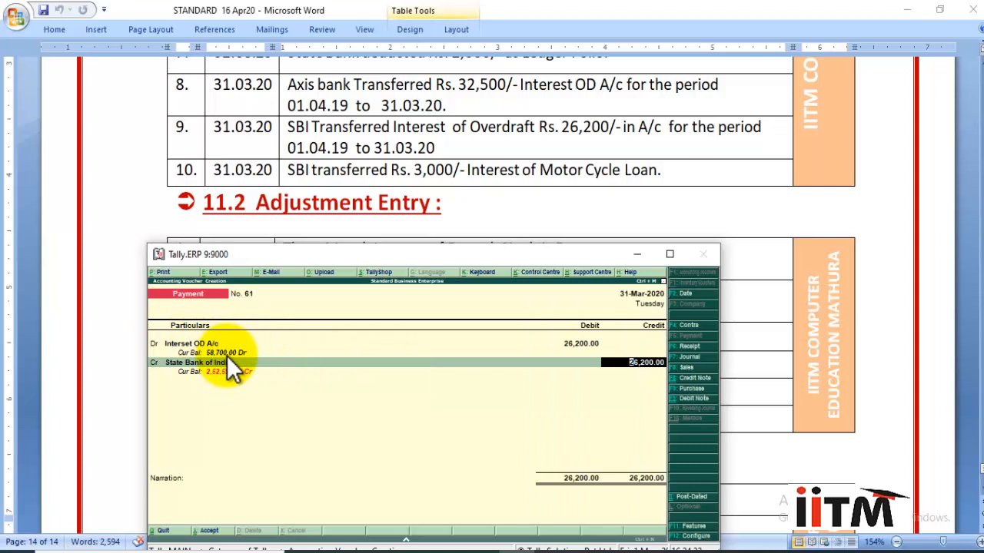
pyautogui.press('Return')
pyautogui.press('Return')
pyautogui.press('Return')
pyautogui.press('Return')
pyautogui.press('Return')
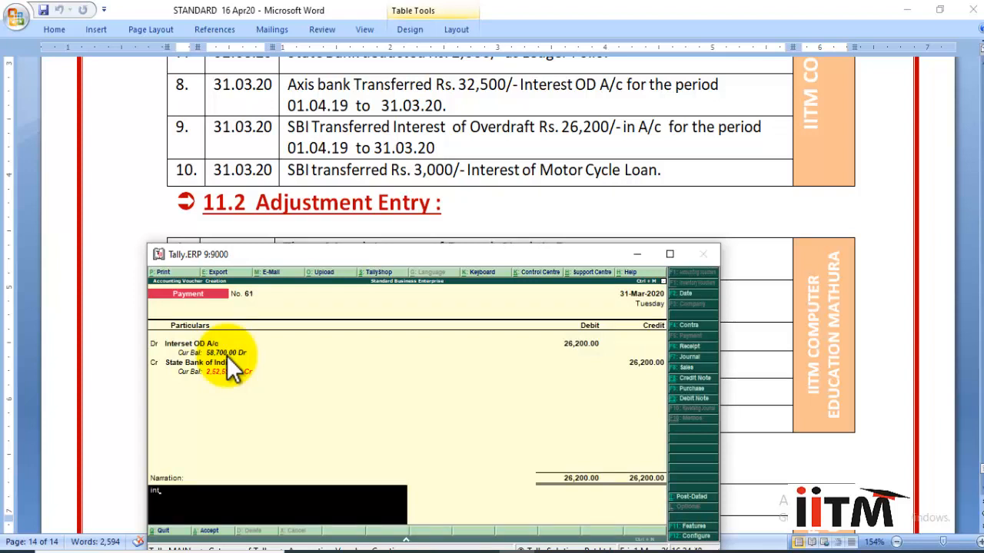
# Enter the narration "interest 01.04.19 to 31.03.20" and save the State Bank of India payment voucher
pyautogui.write('int')
pyautogui.write('erest')
pyautogui.write(' O1.')
pyautogui.write('04.1')
pyautogui.write('9')
pyautogui.write(' to 0')
pyautogui.press('BackSpace')
pyautogui.write('31.03.20')
pyautogui.press('Return')
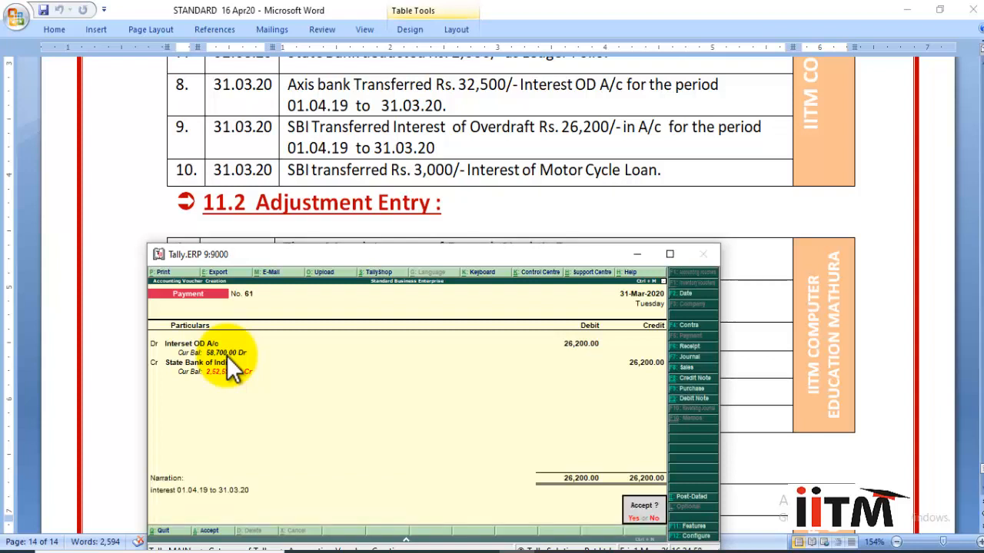
pyautogui.press('y')
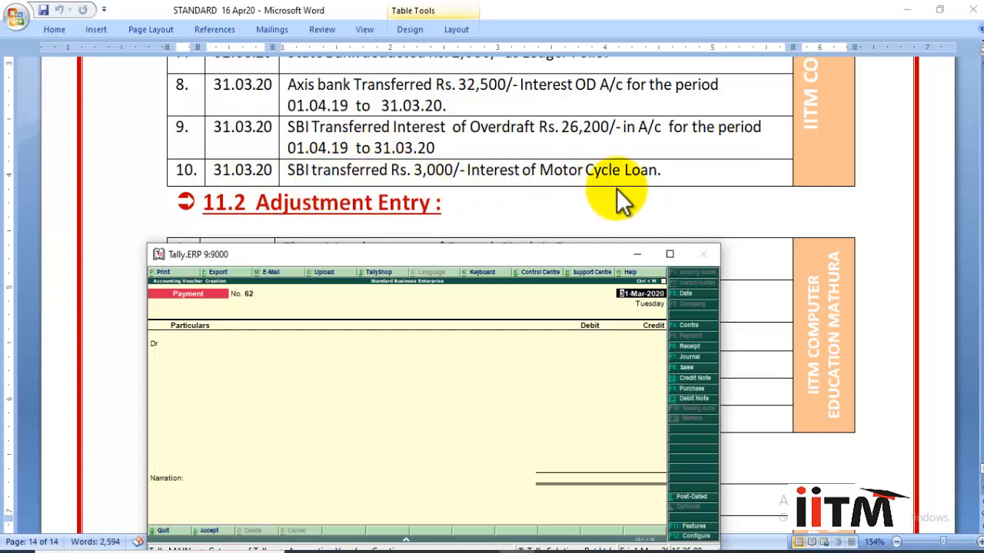
# From a new payment voucher's debit line, create the ledger "Interest of Motor Cycle Loan" under Indirect Expenses
pyautogui.press('Return')
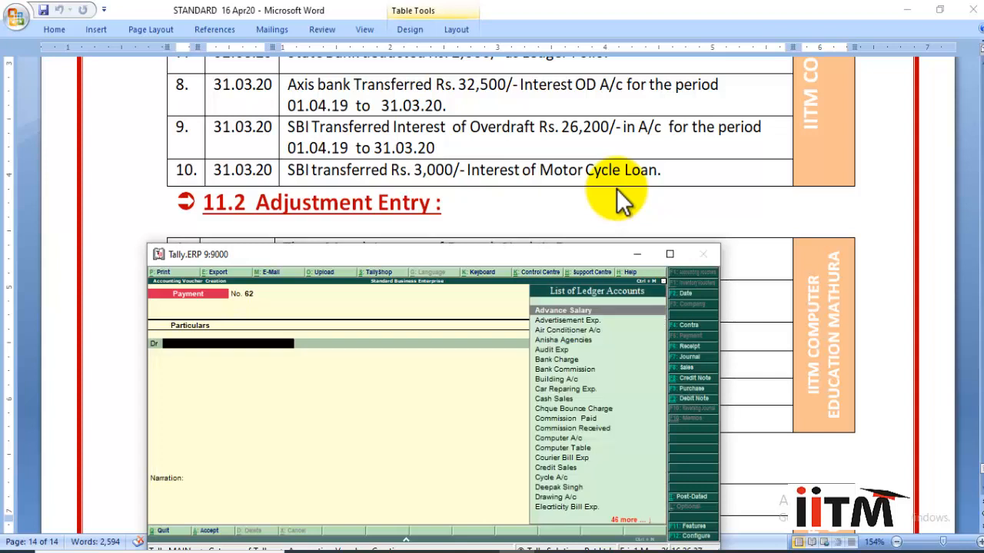
pyautogui.hotkey('alt', 'c')
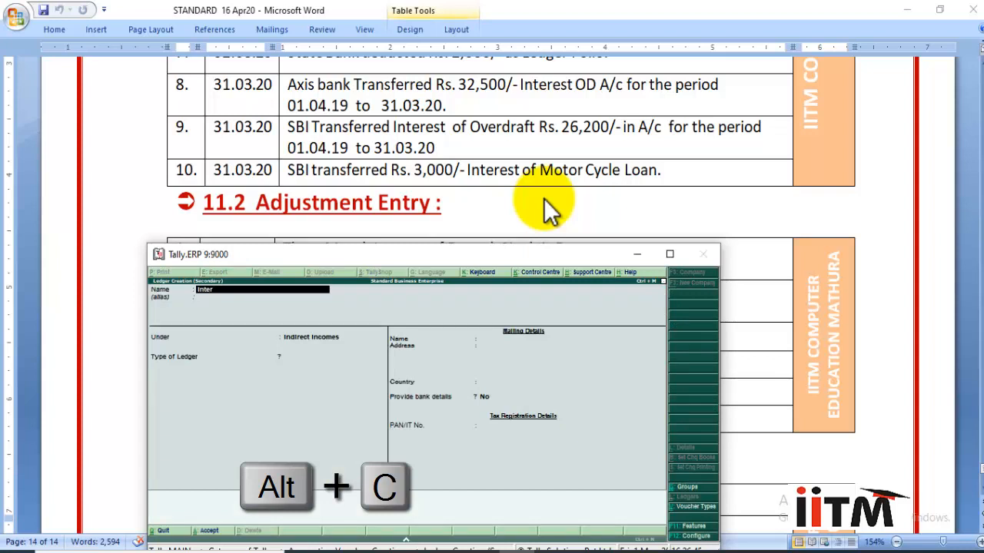
pyautogui.write('Interest of Motor')
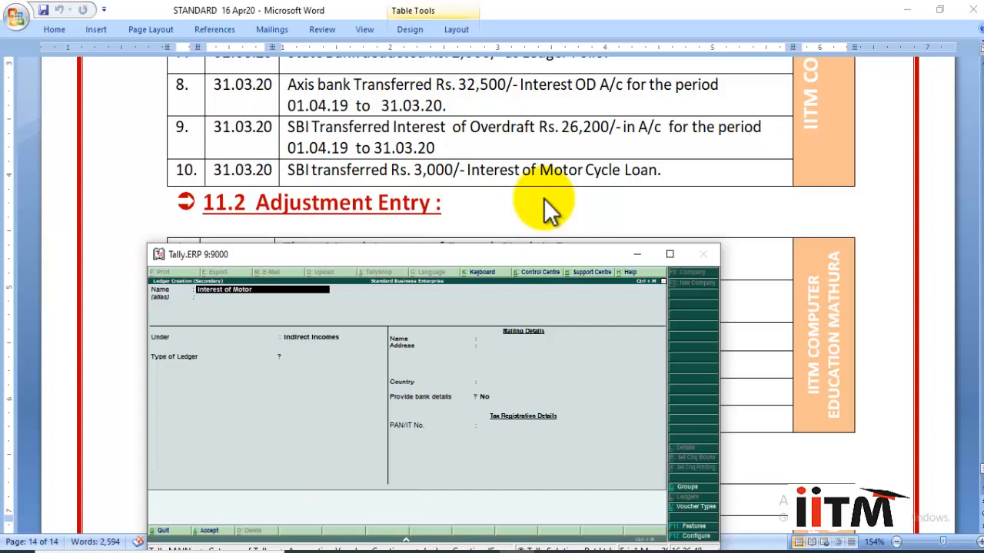
pyautogui.write(' Cycle Loan')
pyautogui.press('Return')
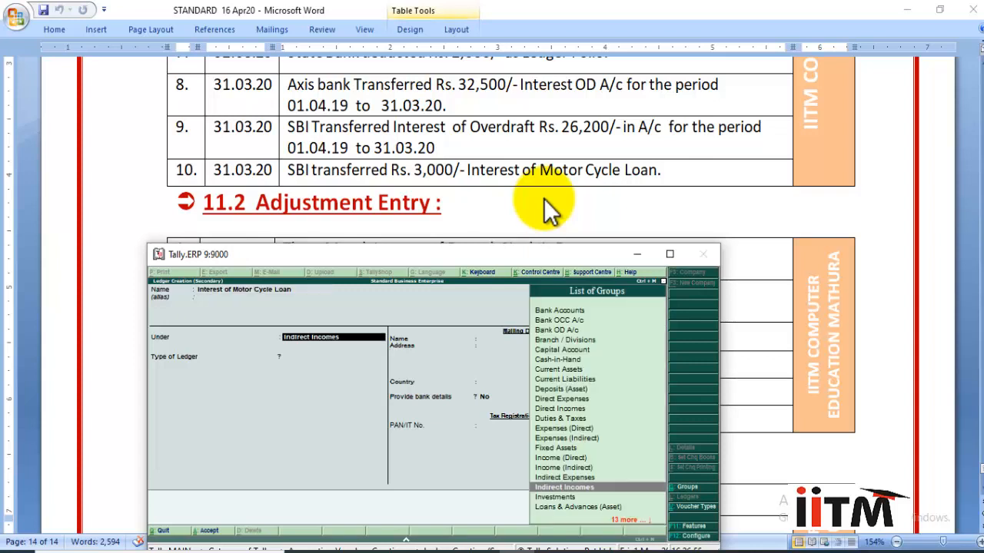
pyautogui.write('In')
pyautogui.press('Down')
pyautogui.press('Down')
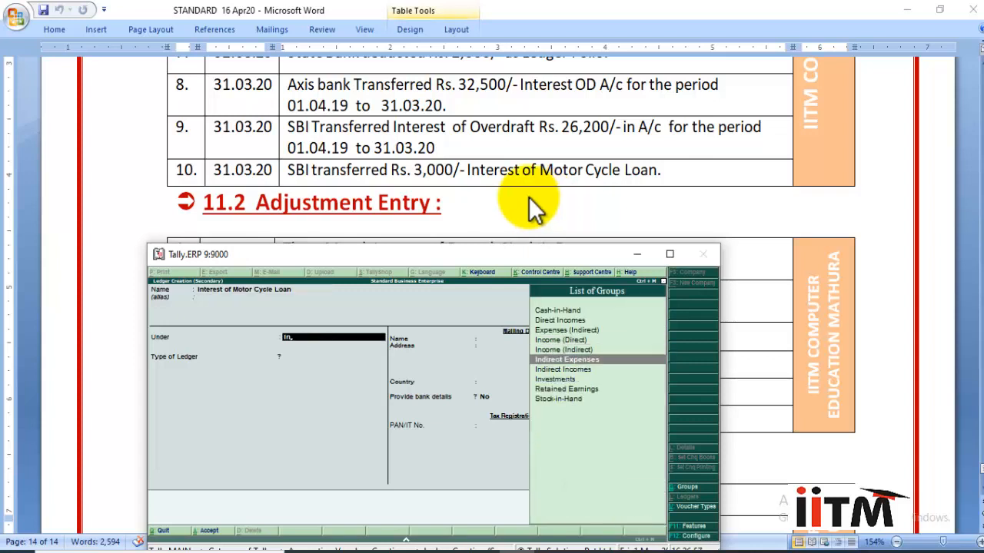
pyautogui.press('Return')
pyautogui.press('Return')
pyautogui.press('Return')
pyautogui.press('Return')
# Change the voucher type to Journal and debit Interest of Motor Cycle Loan with 3,000
pyautogui.click(576, 362)
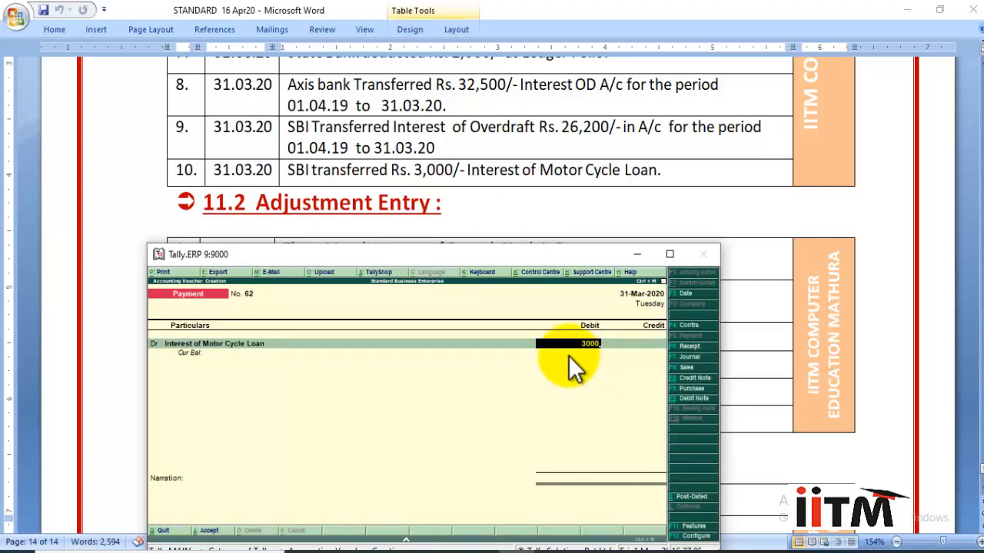
pyautogui.press('F7')
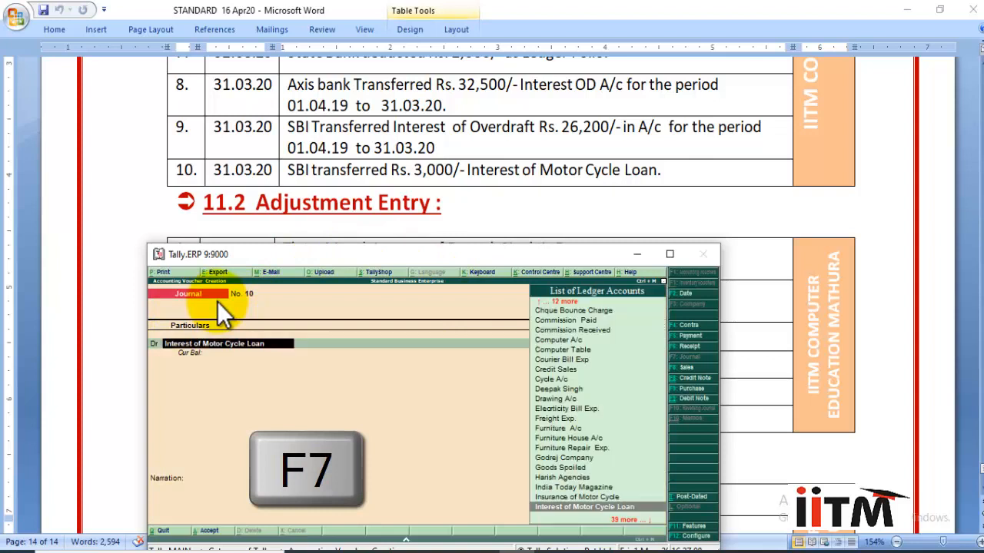
pyautogui.press('Return')
pyautogui.write('3000')
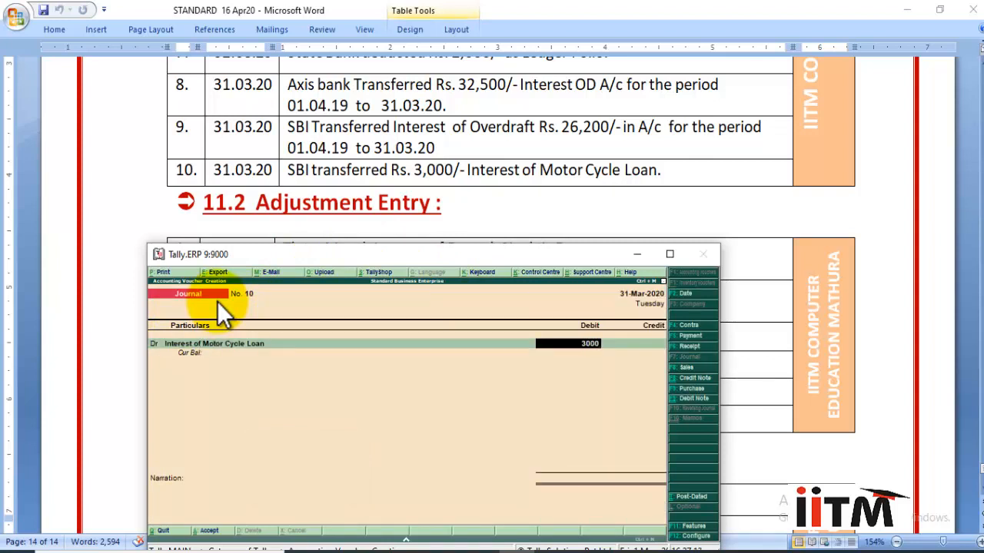
pyautogui.press('Return')
pyautogui.press('Return')
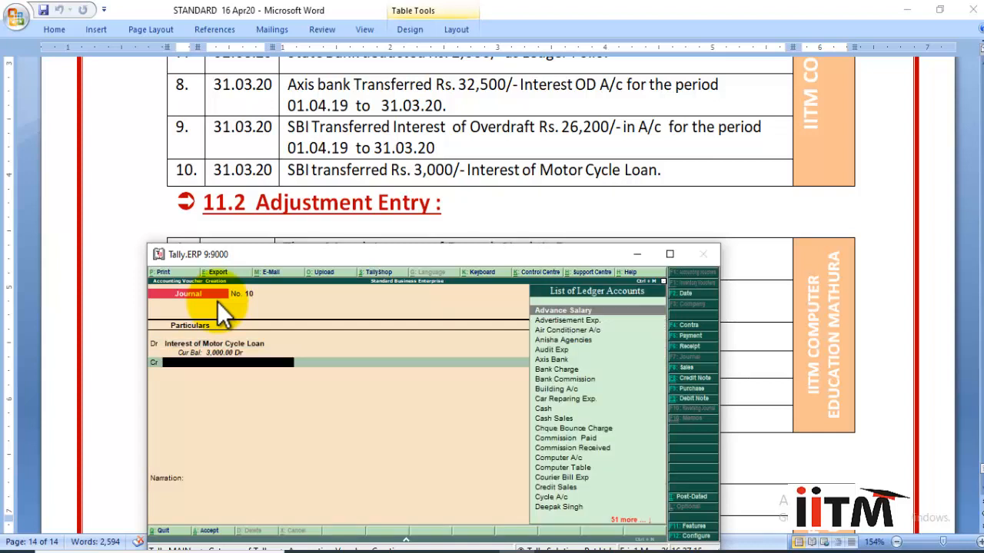
# Credit SBI Motor Cycle Loan A/c with 3,000, add the narration "interest of motor cycle loan" and save the journal voucher
pyautogui.write('Sbi')
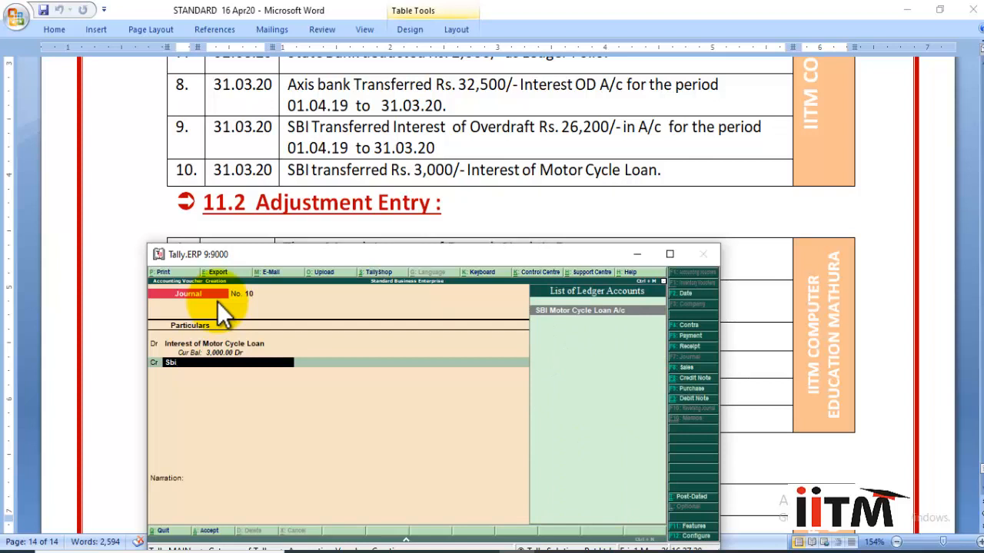
pyautogui.press('Return')
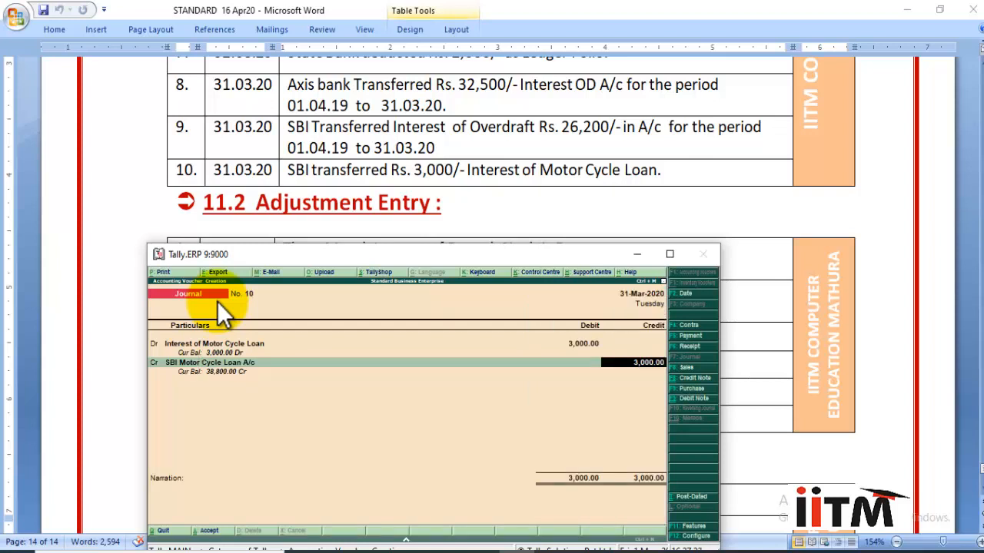
pyautogui.press('Return')
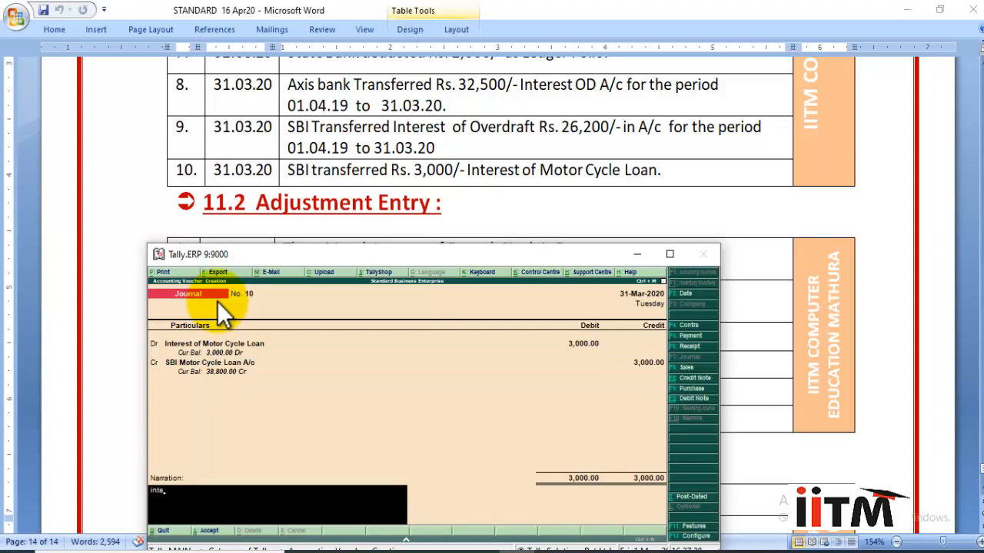
pyautogui.write('interest of motor cycle loan')
pyautogui.press('Return')
pyautogui.press('Return')
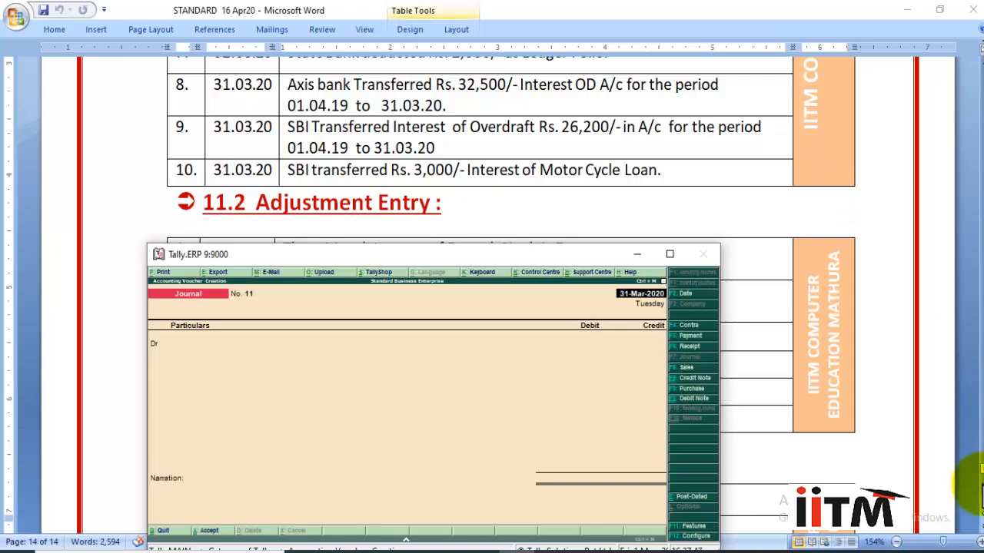
# Begin the first section 11.2 adjustment entry as a 31-Mar-2020 journal voucher, choosing Interest Paid (on Unsecure Loan) as the debit ledger
pyautogui.click(976, 486)
pyautogui.scroll(-5, 975, 485)
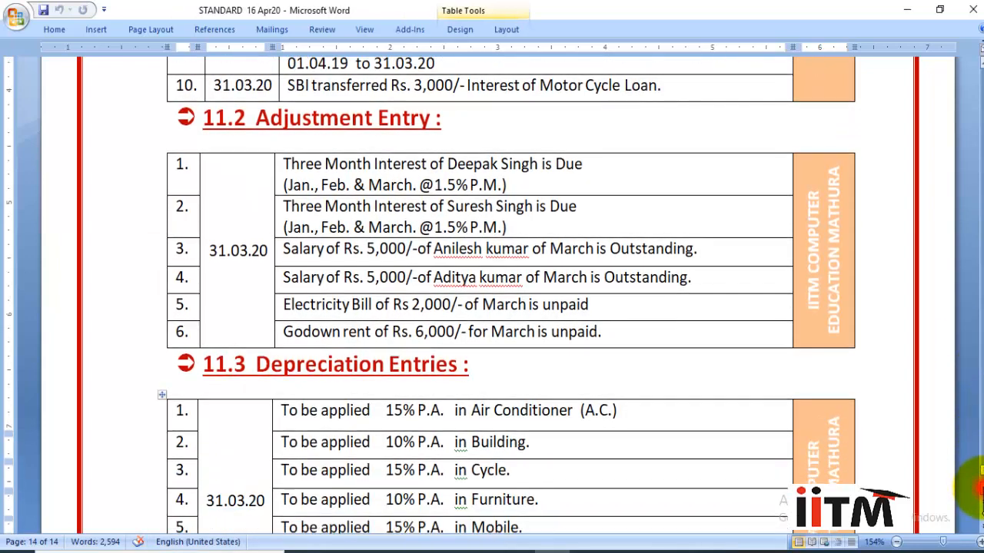
pyautogui.scroll(-2, 974, 486)
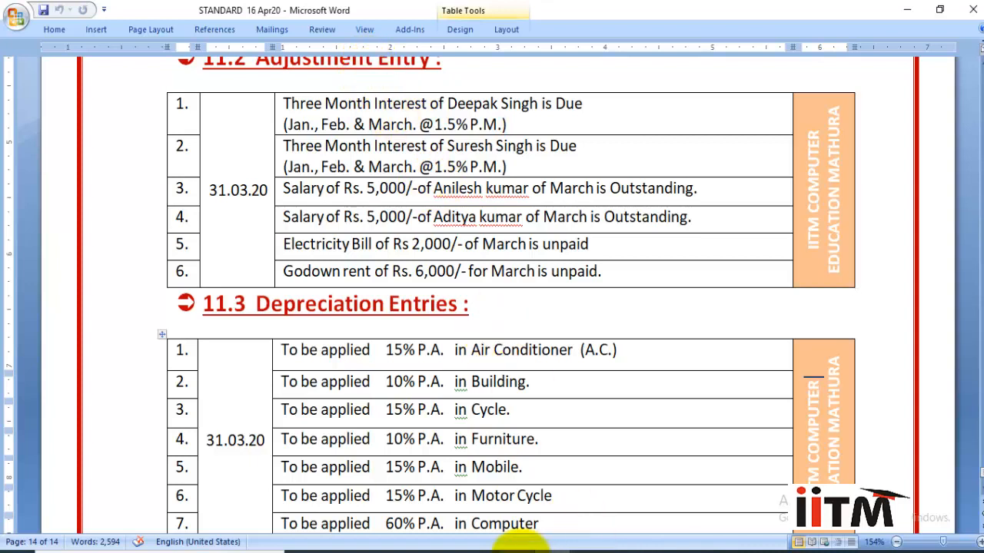
pyautogui.click(517, 538)
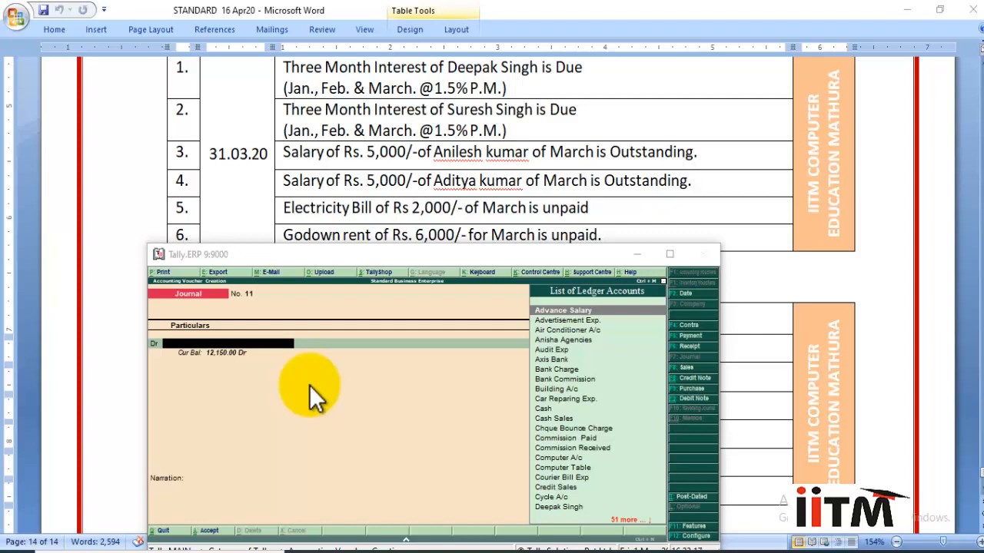
pyautogui.press('F7')
pyautogui.click(217, 415)
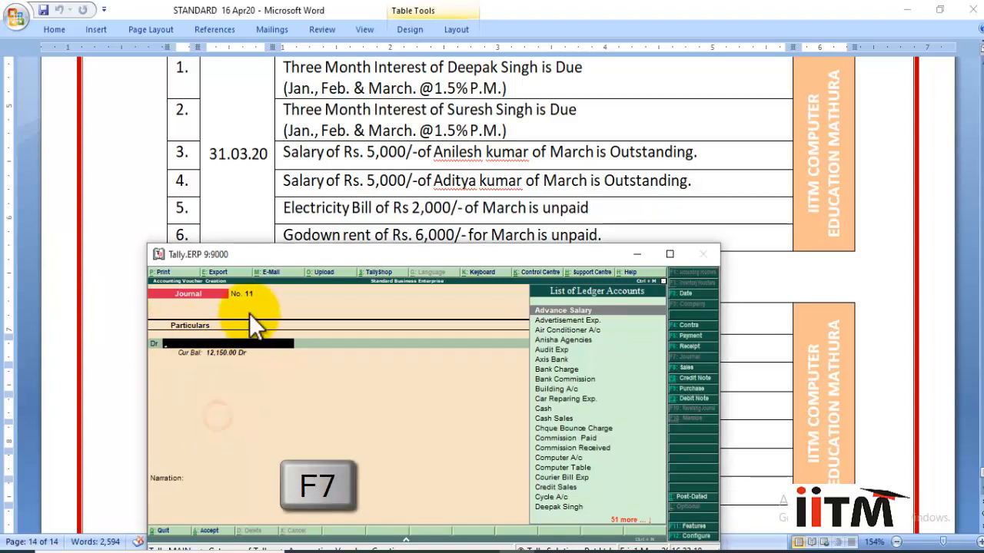
pyautogui.write('In')
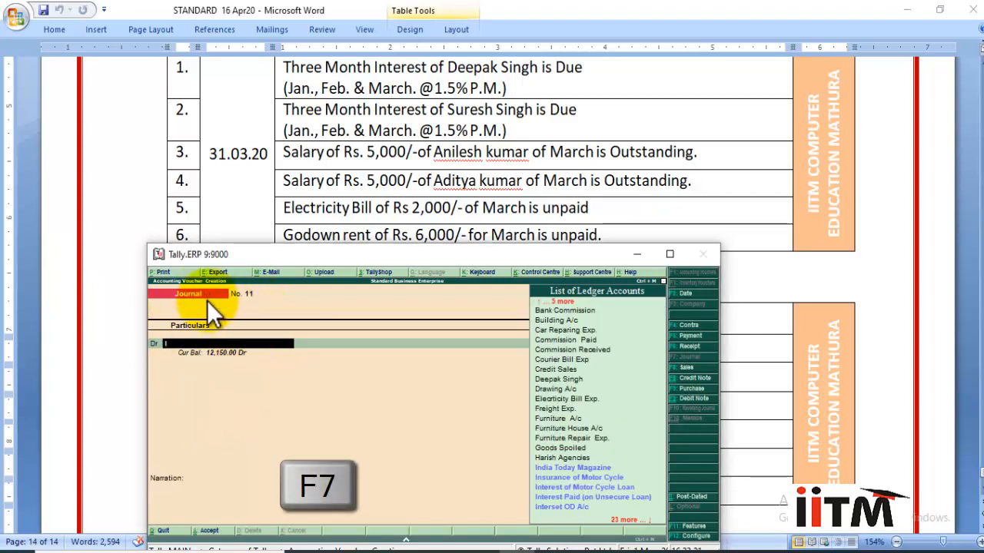
pyautogui.press('Down')
pyautogui.press('Down')
pyautogui.press('Down')
pyautogui.press('Down')
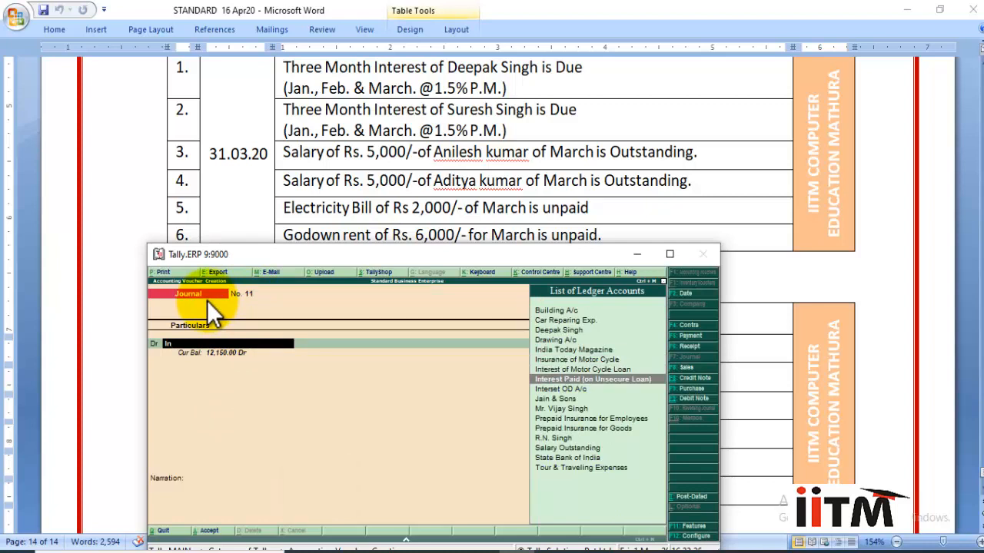
pyautogui.press('Return')
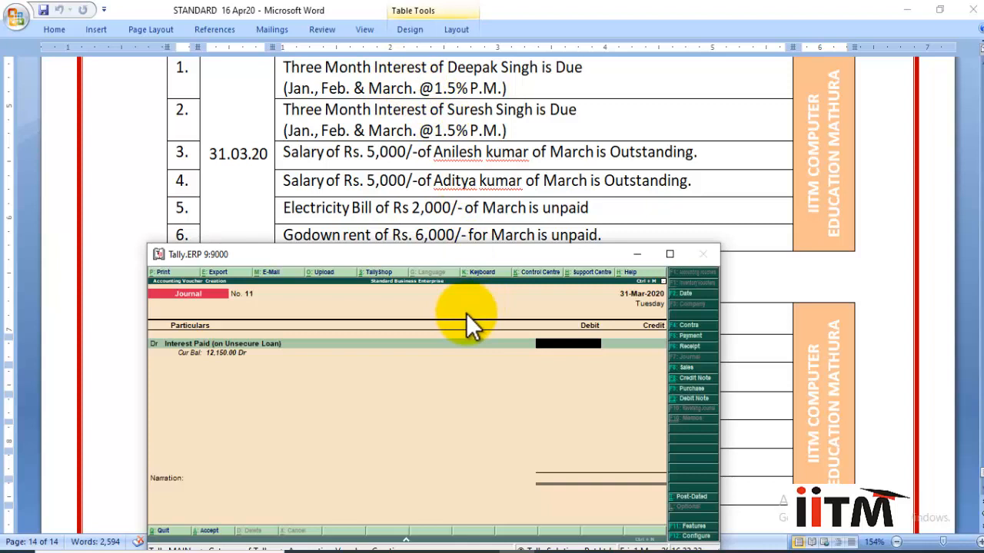
# Open Calculator and compute the three-month loan interest as 50000 × 3 × 1.5 ÷ 100
pyautogui.press('super+r')
pyautogui.write('calc')
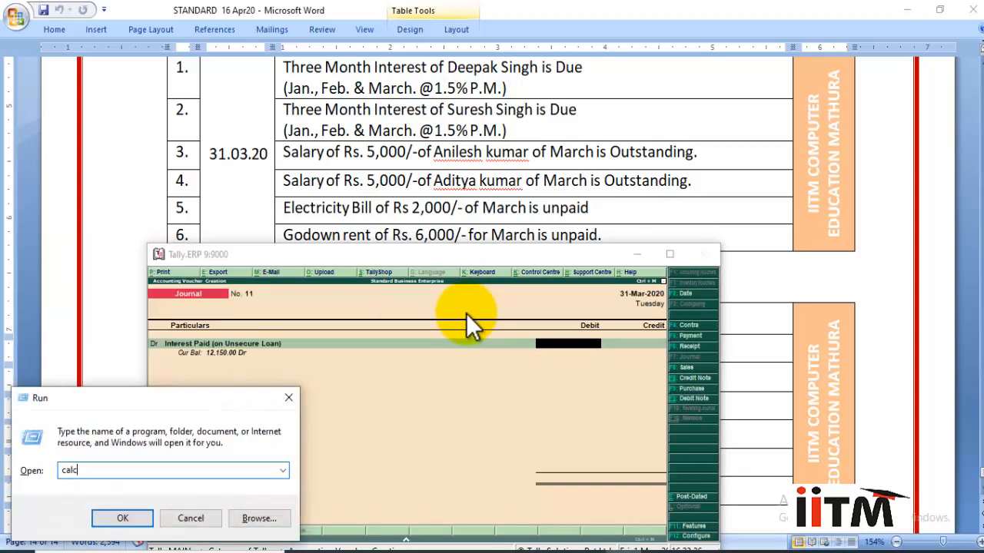
pyautogui.press('Return')
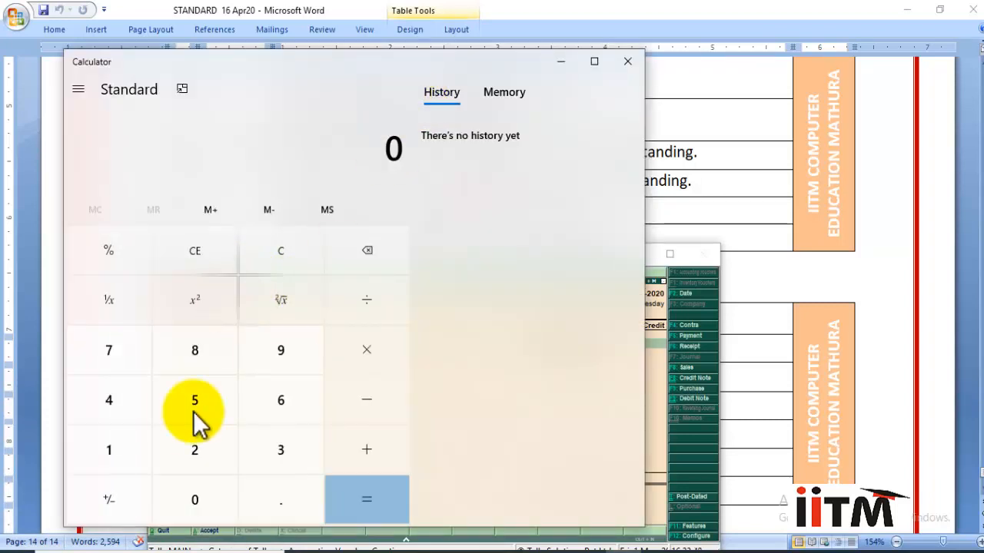
pyautogui.click(194, 417)
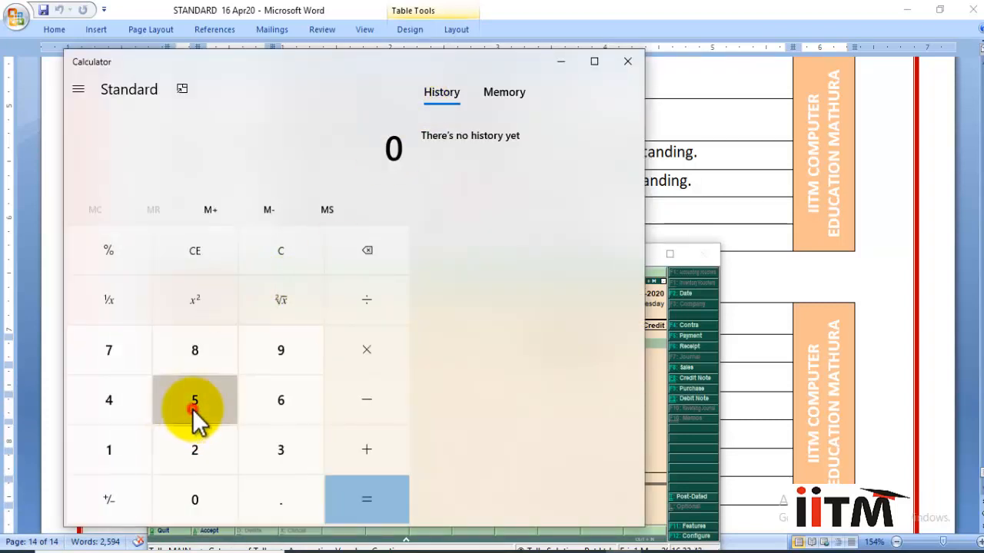
pyautogui.click(202, 494)
pyautogui.click(201, 494)
pyautogui.click(201, 494)
pyautogui.click(202, 496)
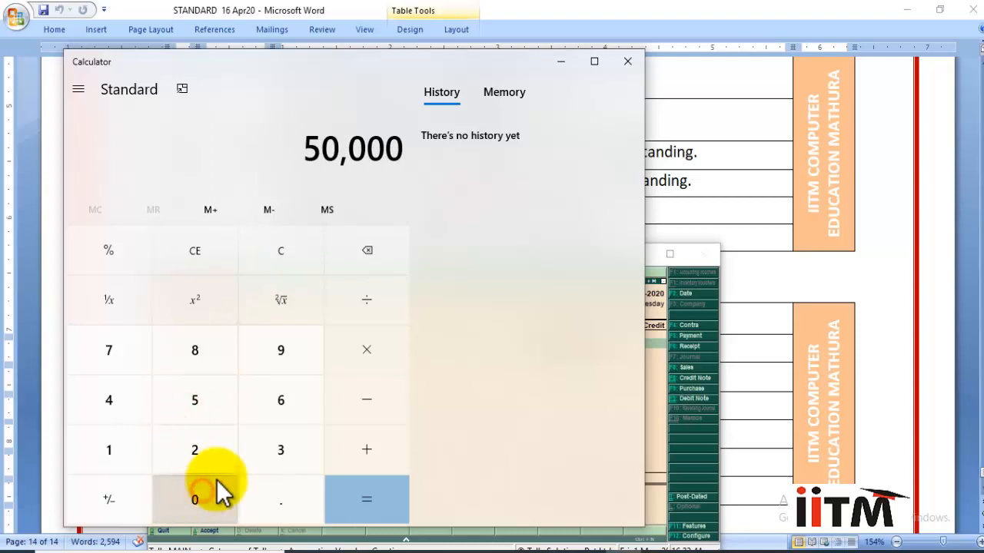
pyautogui.click(366, 358)
pyautogui.click(291, 457)
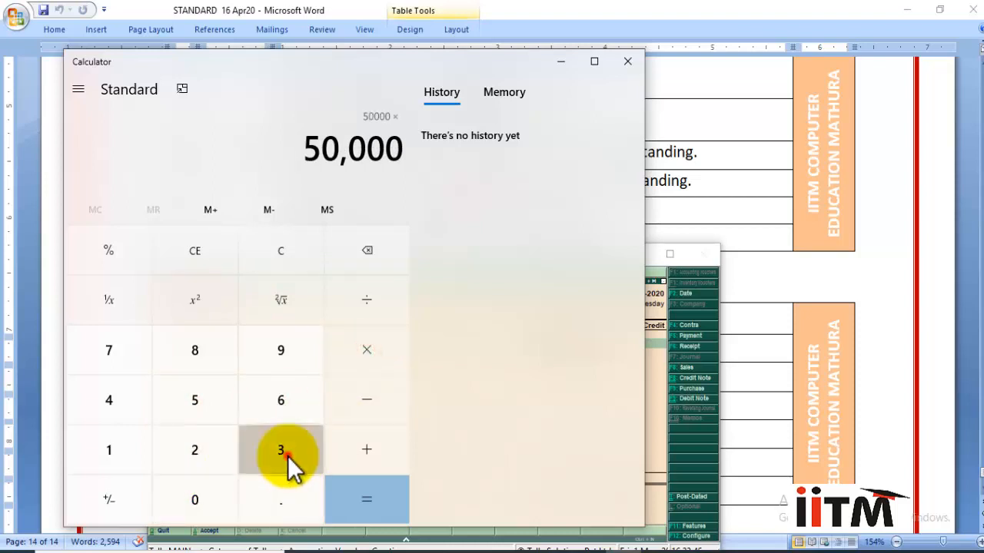
pyautogui.click(372, 355)
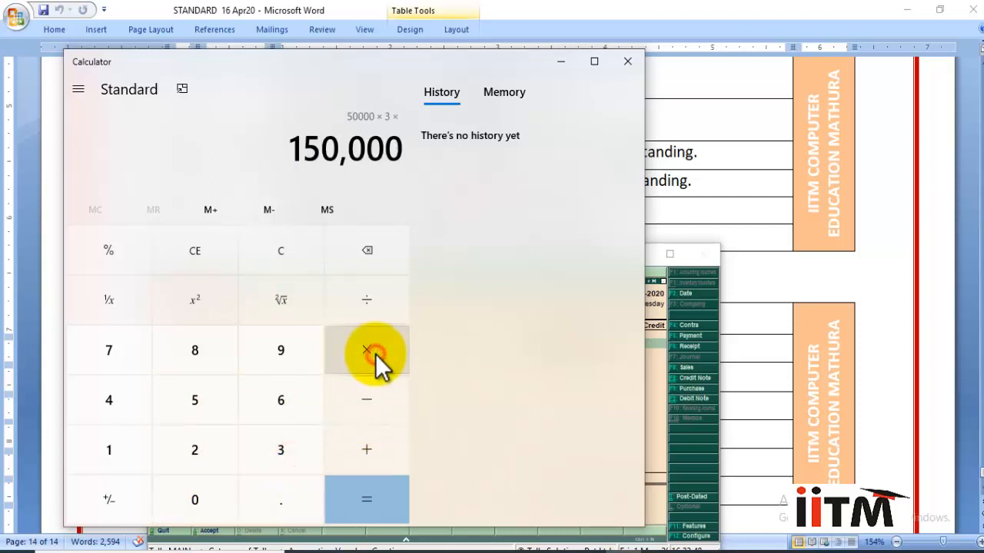
pyautogui.click(121, 455)
pyautogui.click(280, 509)
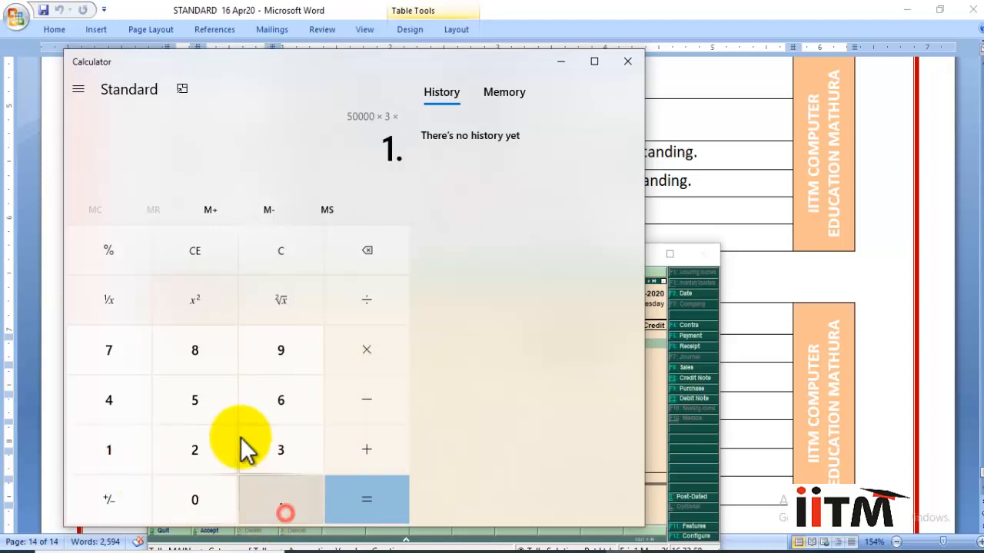
pyautogui.click(213, 402)
pyautogui.click(387, 303)
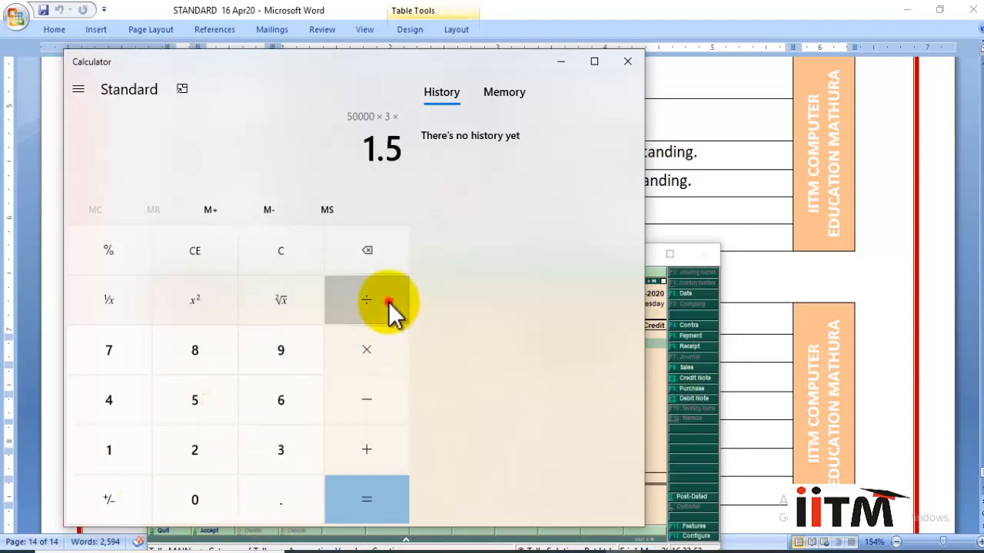
pyautogui.click(113, 463)
pyautogui.click(192, 512)
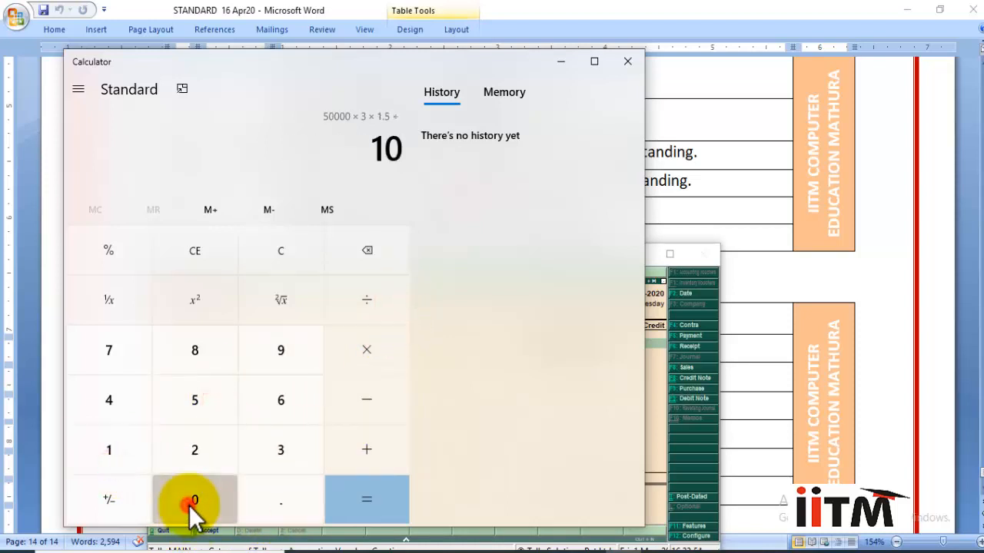
pyautogui.click(192, 508)
pyautogui.click(379, 506)
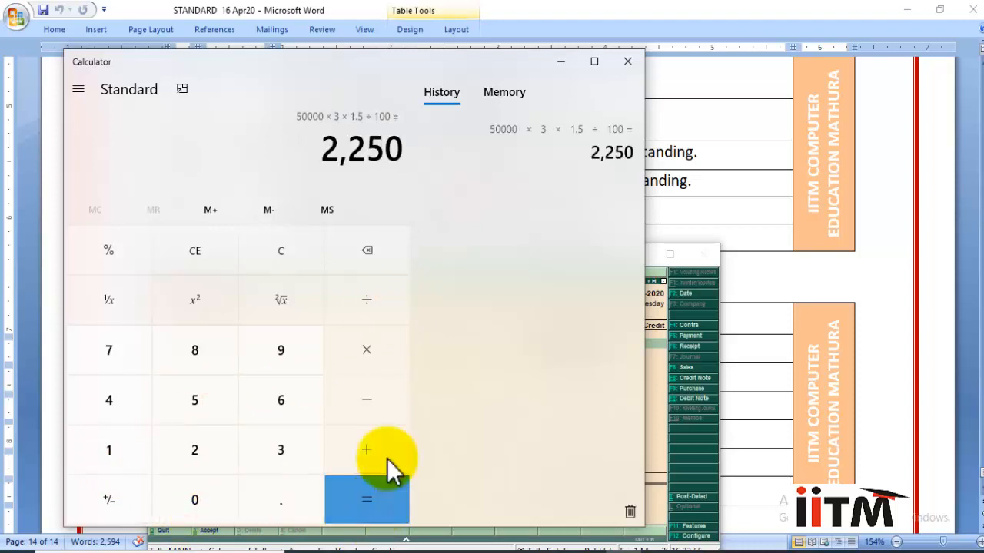
# Return to Tally.ERP 9, debit Interest Paid (on Unsecure Loan) with 2,250 and move on to choosing the credit ledger
pyautogui.click(556, 61)
pyautogui.write('2')
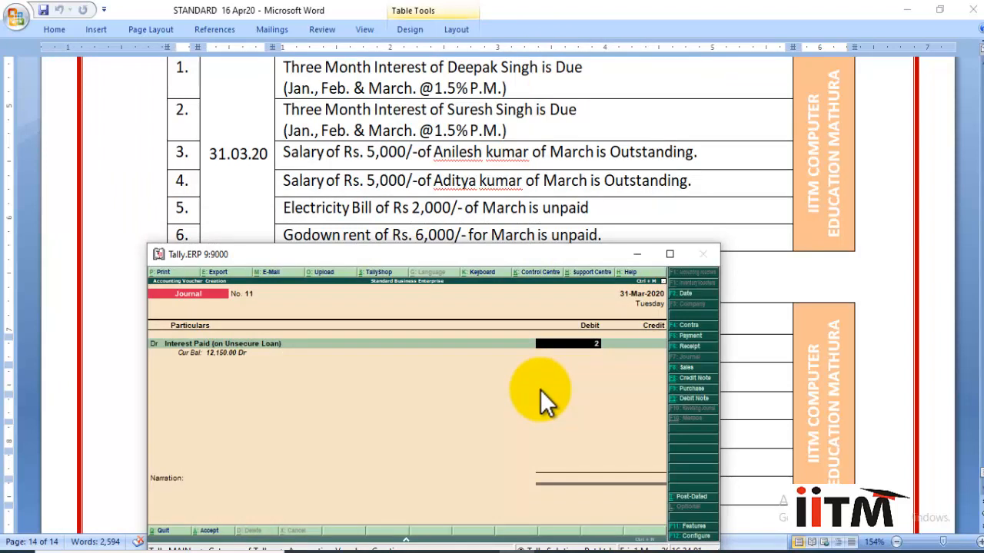
pyautogui.write('250')
pyautogui.press('Return')
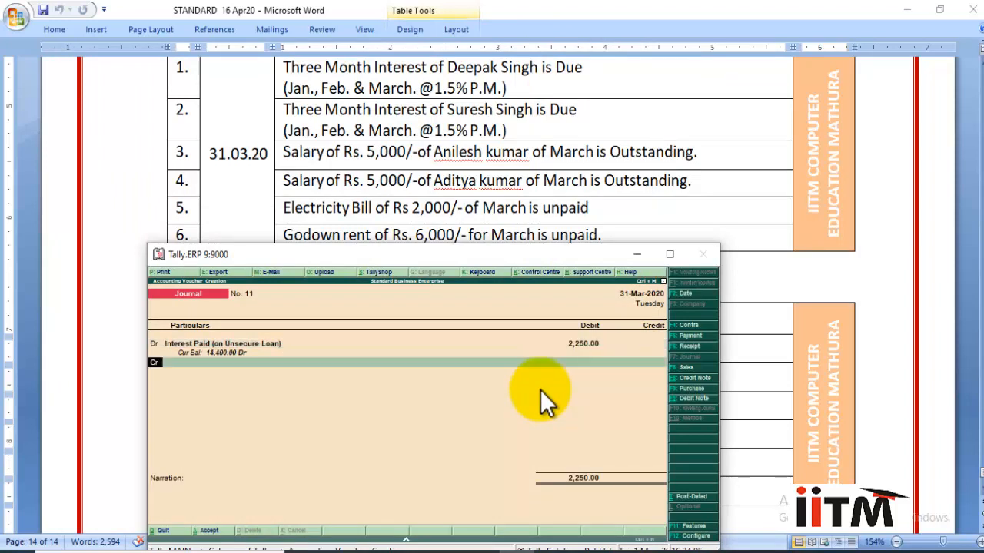
pyautogui.press('Return')
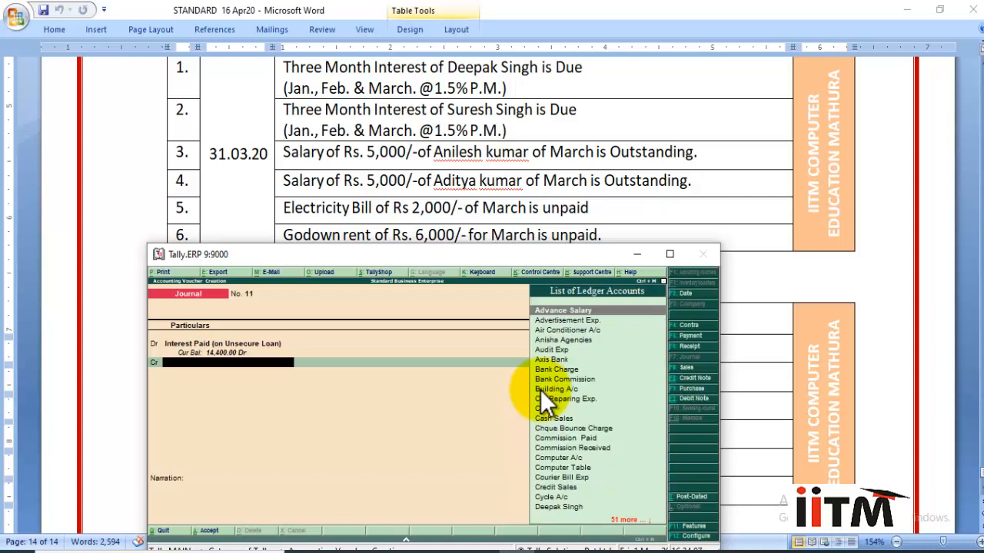
# Create a ledger named Provision under the Provisions group for the credit side of the journal voucher
pyautogui.write('Pro')
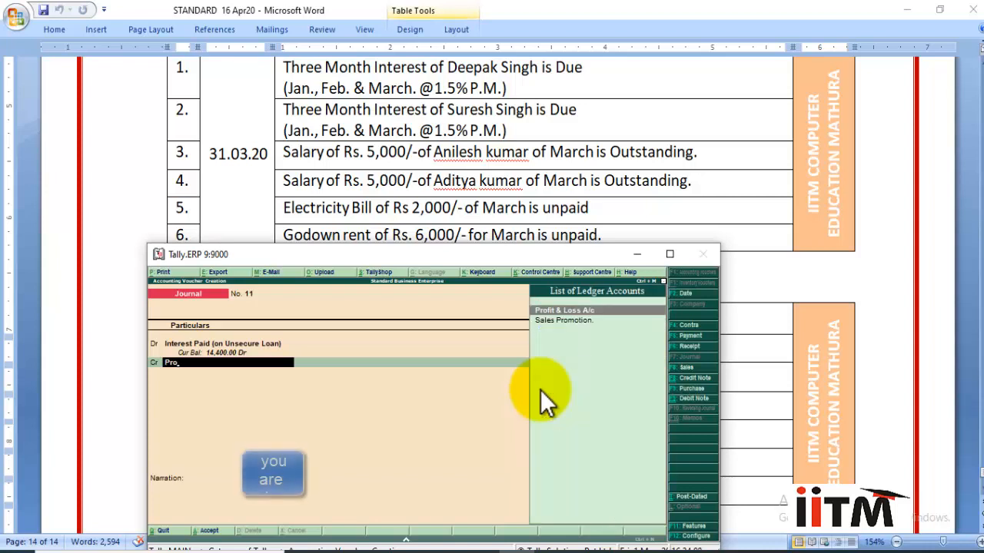
pyautogui.press('BackSpace')
pyautogui.press('BackSpace')
pyautogui.press('BackSpace')
pyautogui.hotkey('alt', 'c')
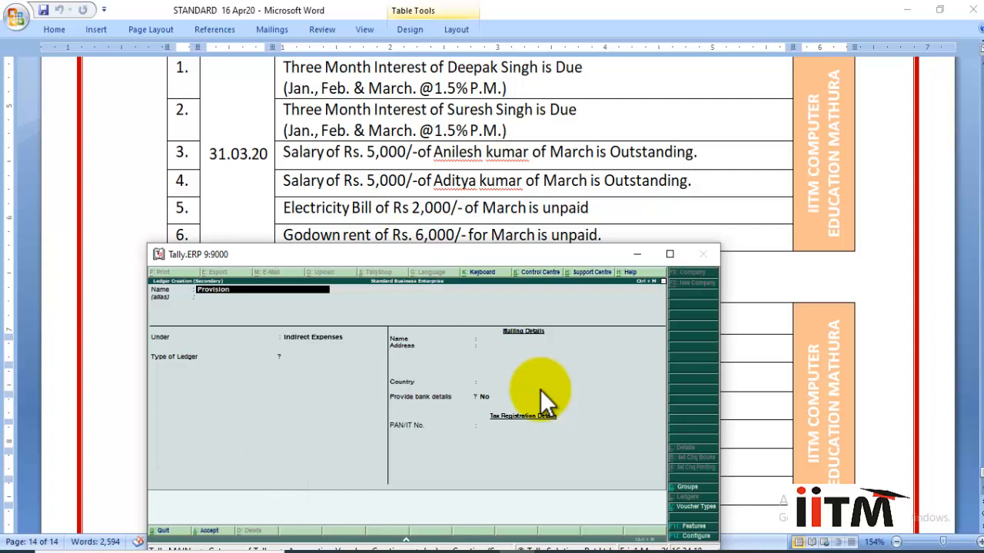
pyautogui.press('Return')
pyautogui.write('P')
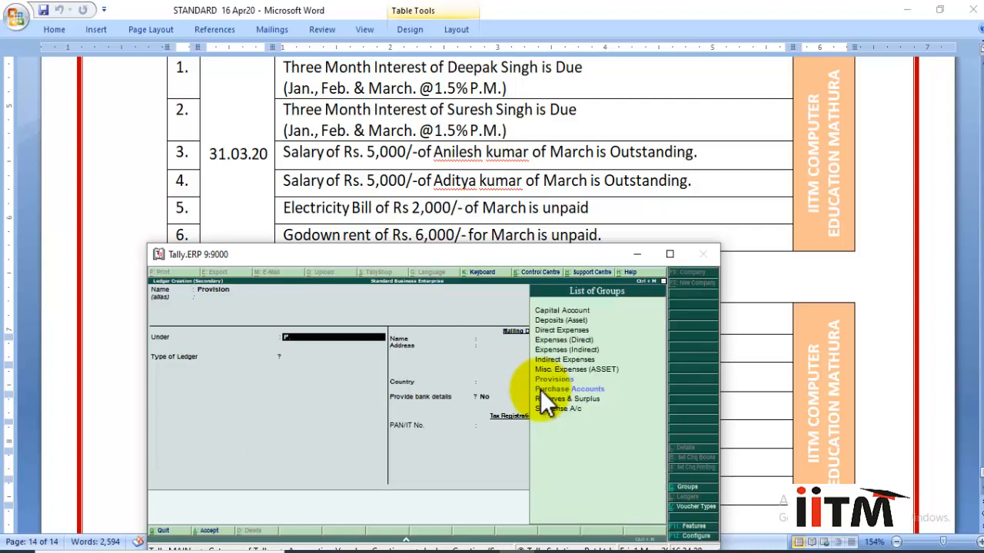
pyautogui.write('ro')
pyautogui.press('Return')
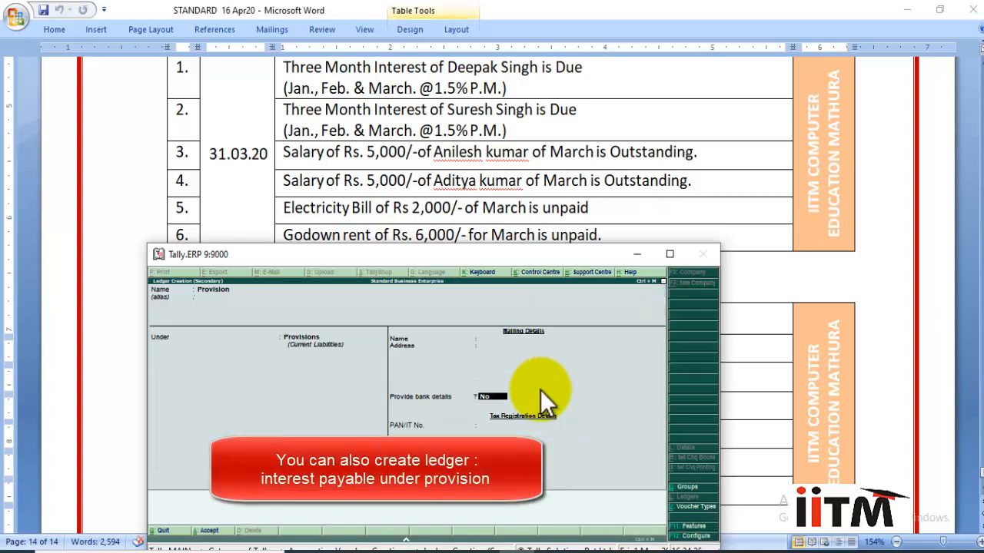
pyautogui.press('Return')
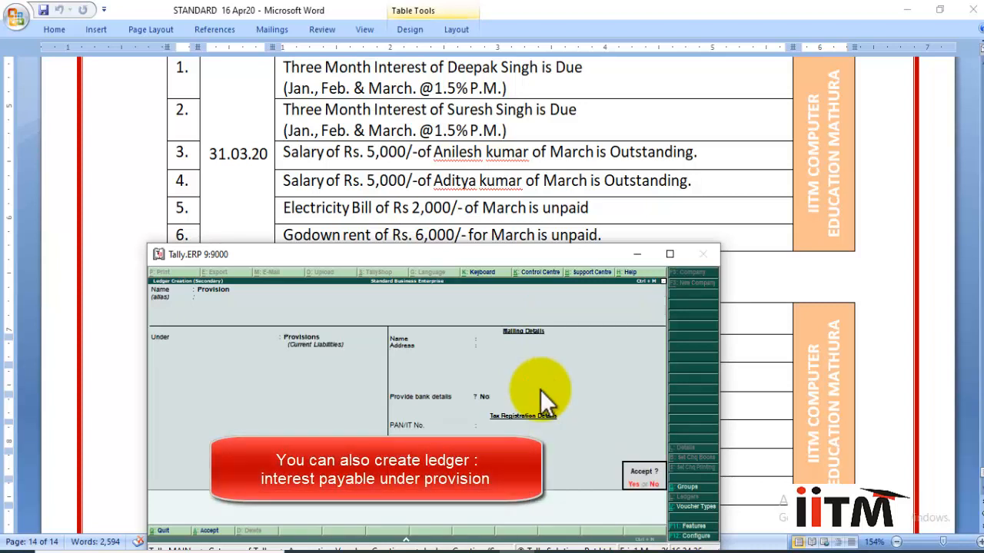
pyautogui.press('Return')
# Credit Provision with 2,250, leave the narration empty and save the journal voucher
pyautogui.press('Return')
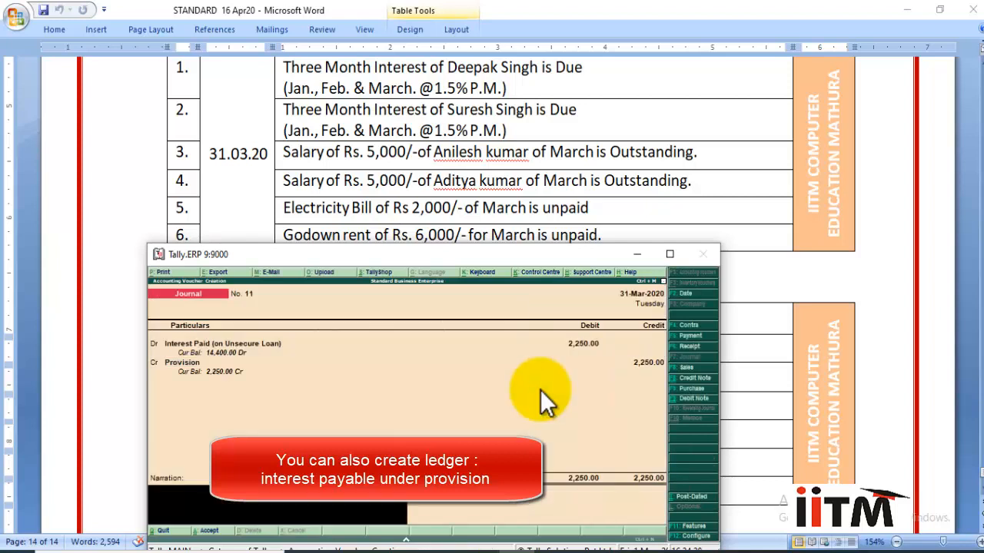
pyautogui.press('Return')
pyautogui.press('y')
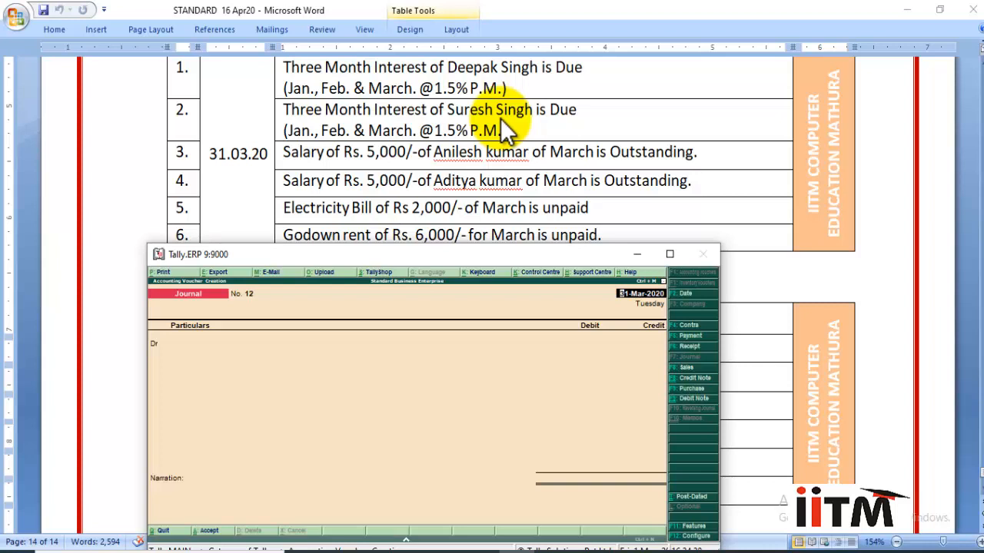
# Begin the second interest adjustment as a 31-Mar-2020 journal voucher, choosing Interest Paid (on Unsecure Loan) as the debit ledger
pyautogui.press('Return')
pyautogui.write('In')
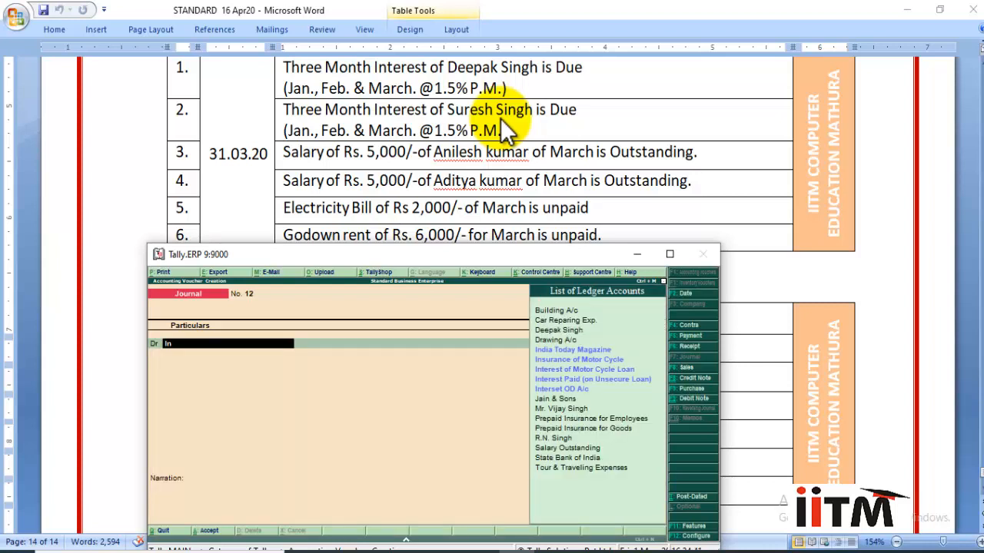
pyautogui.press('Down')
pyautogui.press('Down')
pyautogui.press('Down')
pyautogui.press('Down')
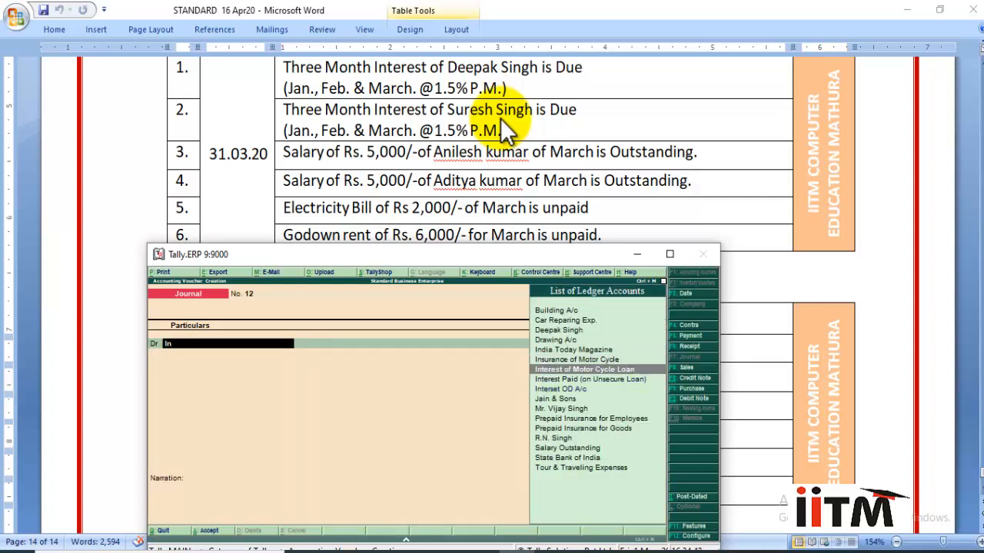
pyautogui.press('Return')
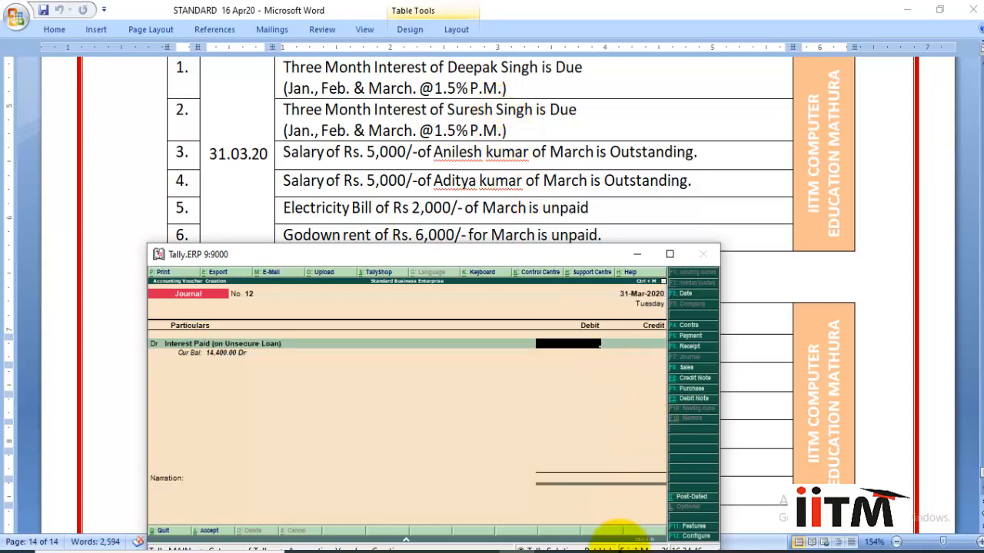
# Switch to Calculator and compute the second loan's three-month interest as 40000 × 3 × 1.5 ÷ 100
pyautogui.click(620, 549)
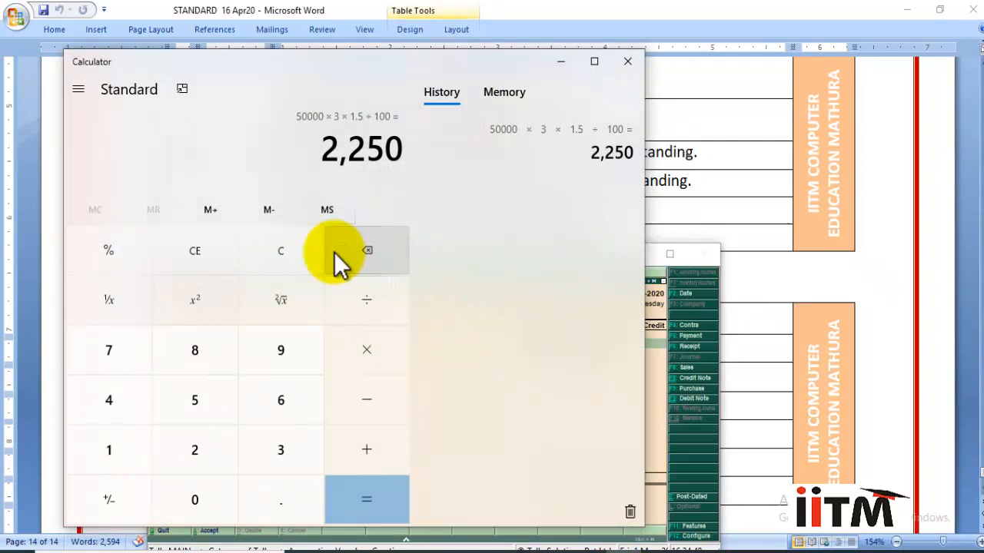
pyautogui.click(281, 263)
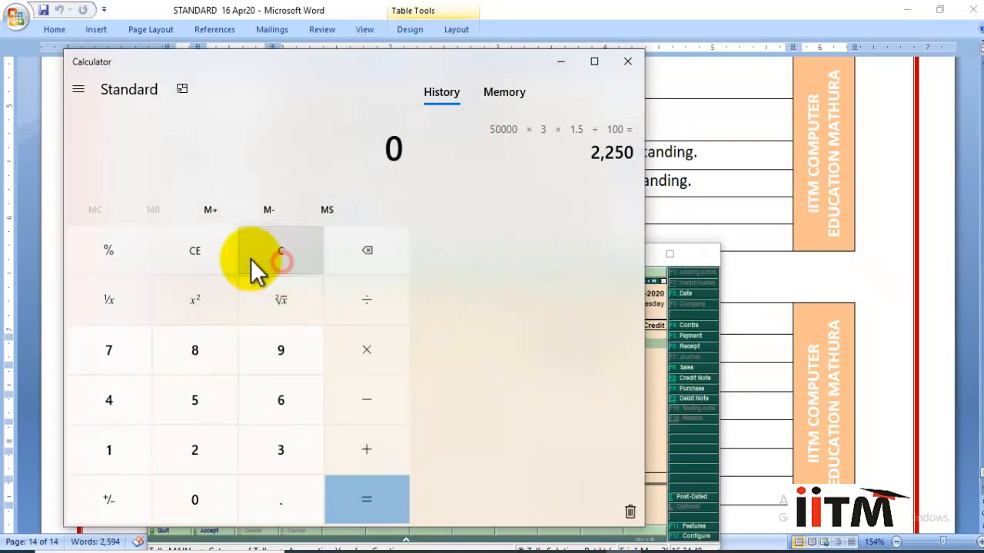
pyautogui.click(129, 398)
pyautogui.click(206, 500)
pyautogui.click(207, 501)
pyautogui.click(208, 501)
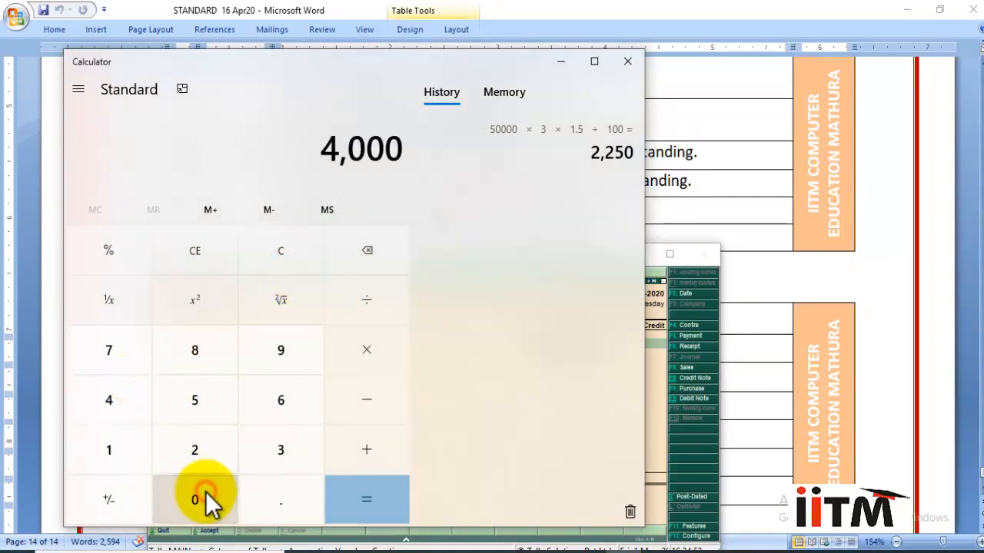
pyautogui.click(208, 503)
pyautogui.click(379, 356)
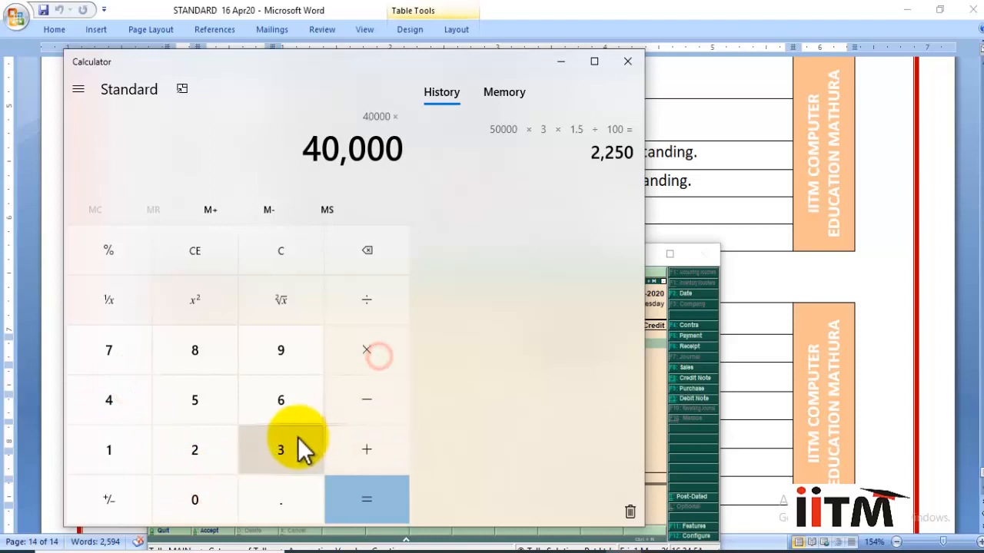
pyautogui.click(294, 442)
pyautogui.click(365, 348)
pyautogui.click(127, 452)
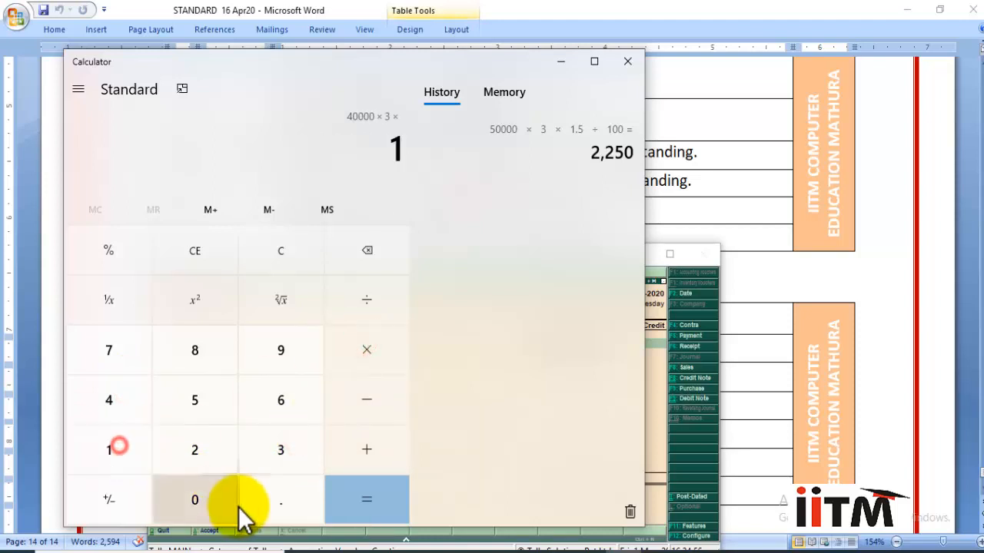
pyautogui.click(275, 508)
pyautogui.click(200, 397)
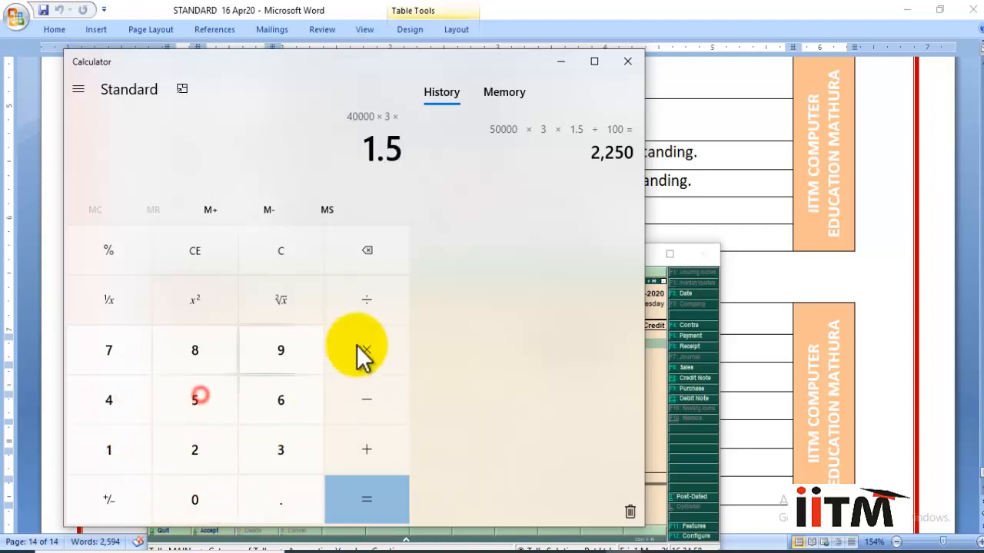
pyautogui.click(378, 296)
pyautogui.click(109, 452)
pyautogui.click(175, 488)
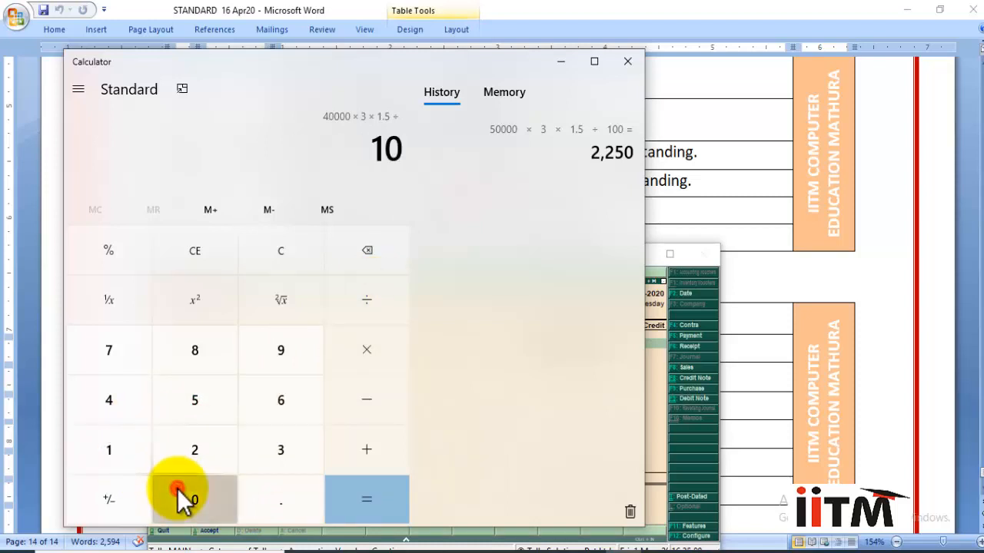
pyautogui.click(183, 496)
pyautogui.click(395, 488)
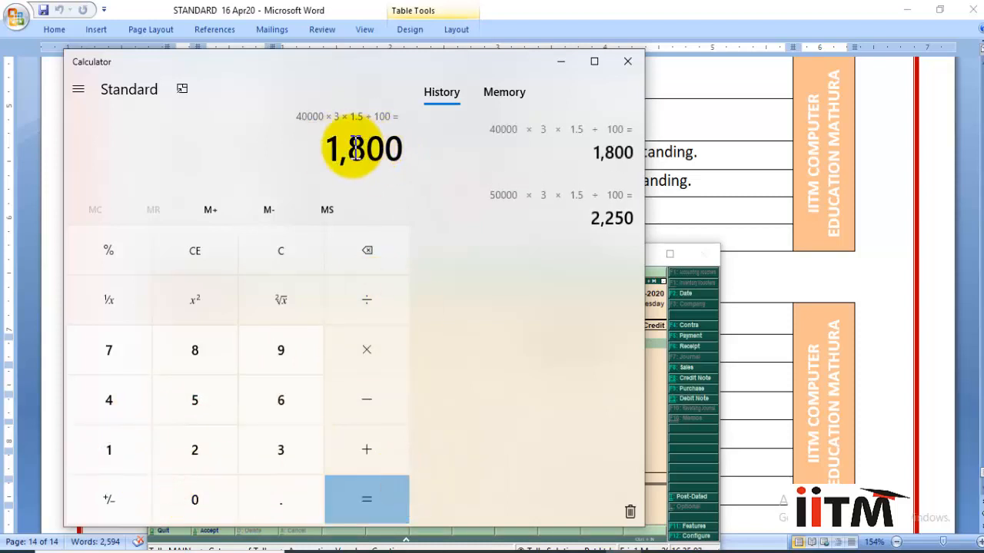
# Return to Tally.ERP 9, debit Interest Paid (on Unsecure Loan) and credit Provision with 1,800, and save the voucher without a narration
pyautogui.click(566, 60)
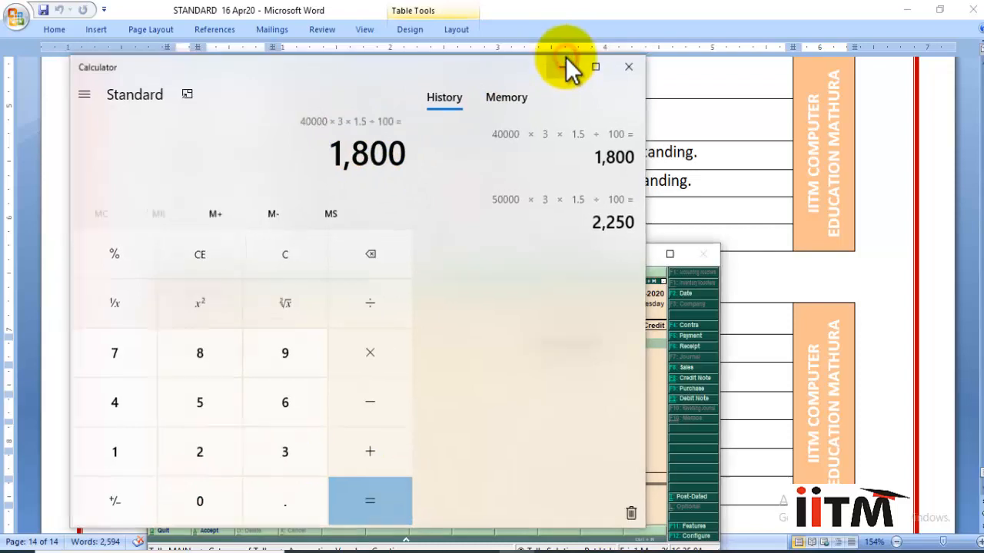
pyautogui.write('800')
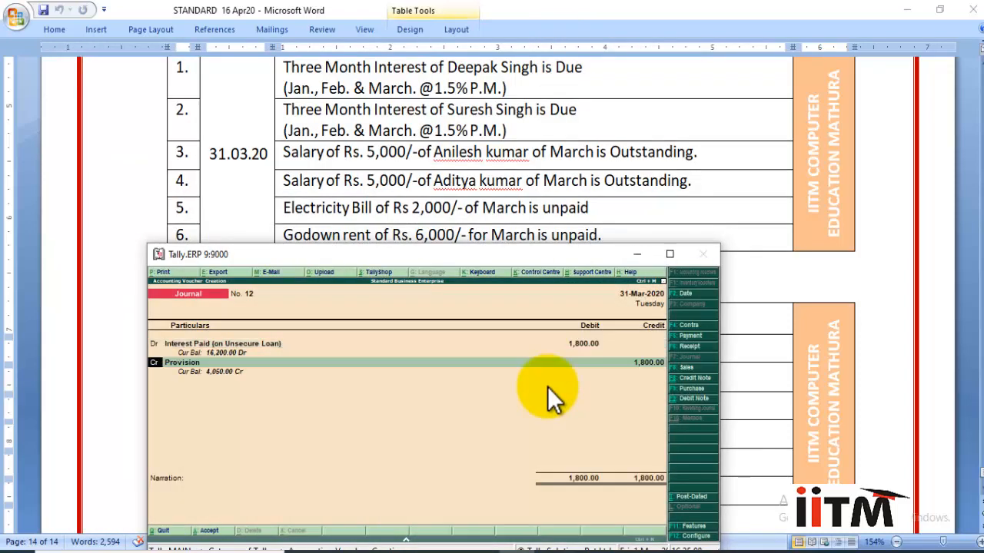
pyautogui.press('Return')
pyautogui.press('Return')
pyautogui.press('Return')
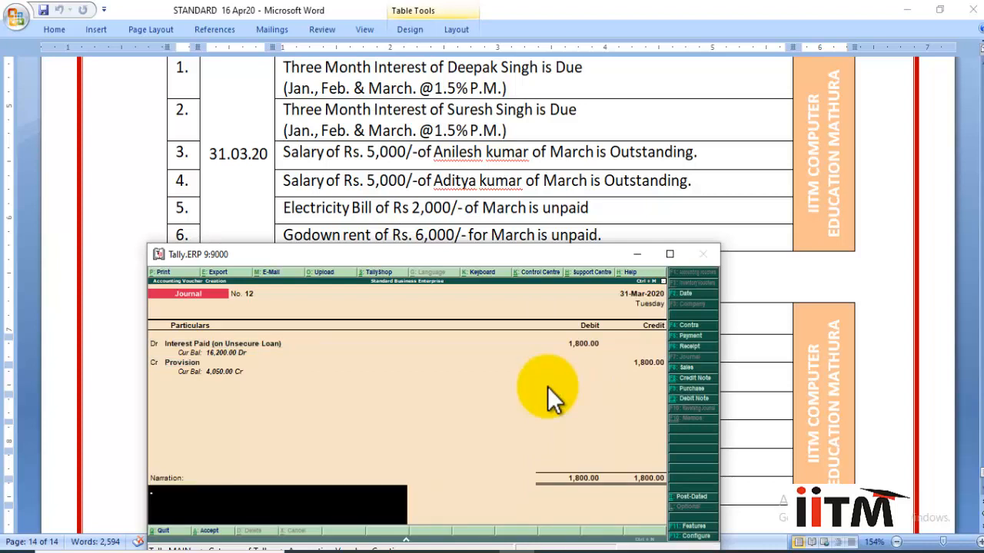
pyautogui.press('Return')
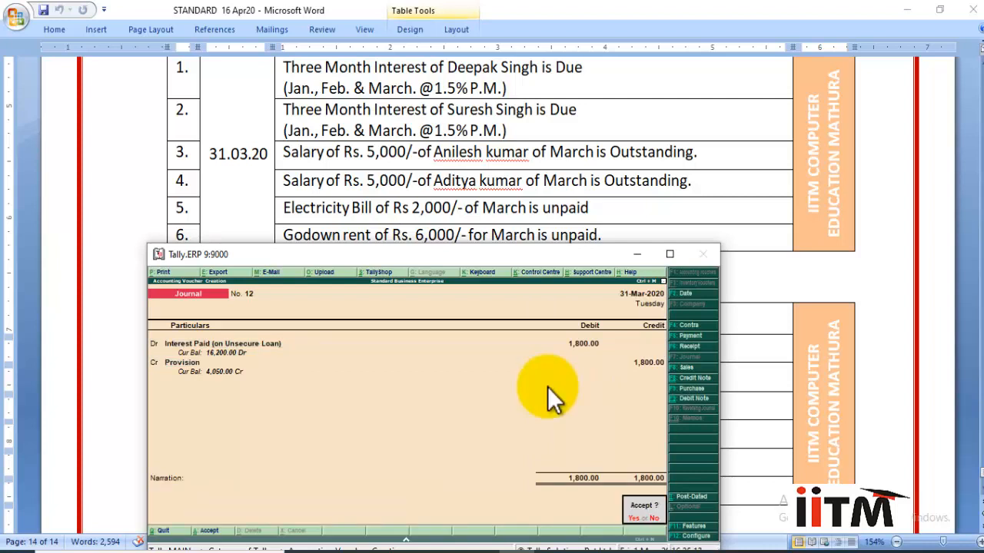
pyautogui.press('Return')
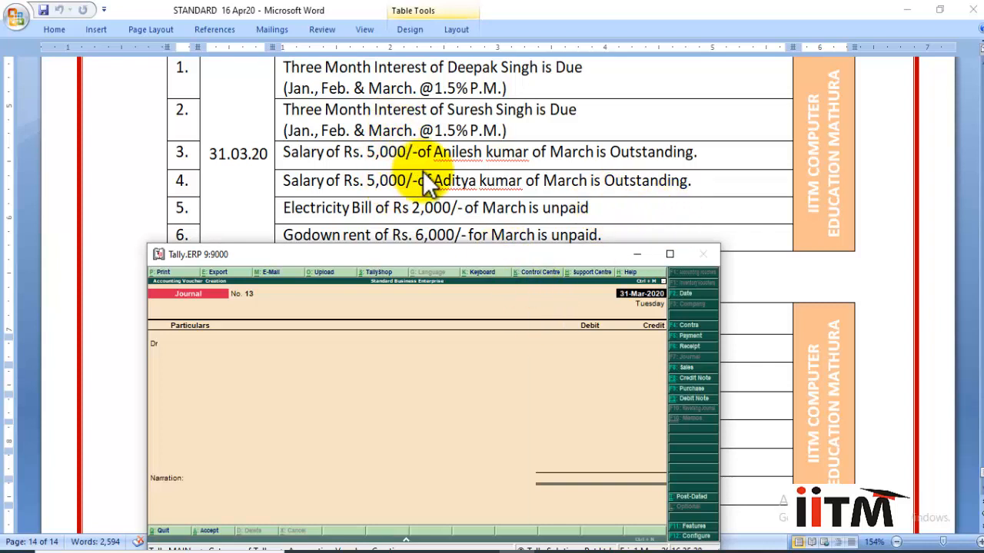
# Start the outstanding salary journal voucher dated 31-Mar-2020 and debit Salary Exp. with 10,000 for both employees
pyautogui.press('Return')
pyautogui.write('Sal')
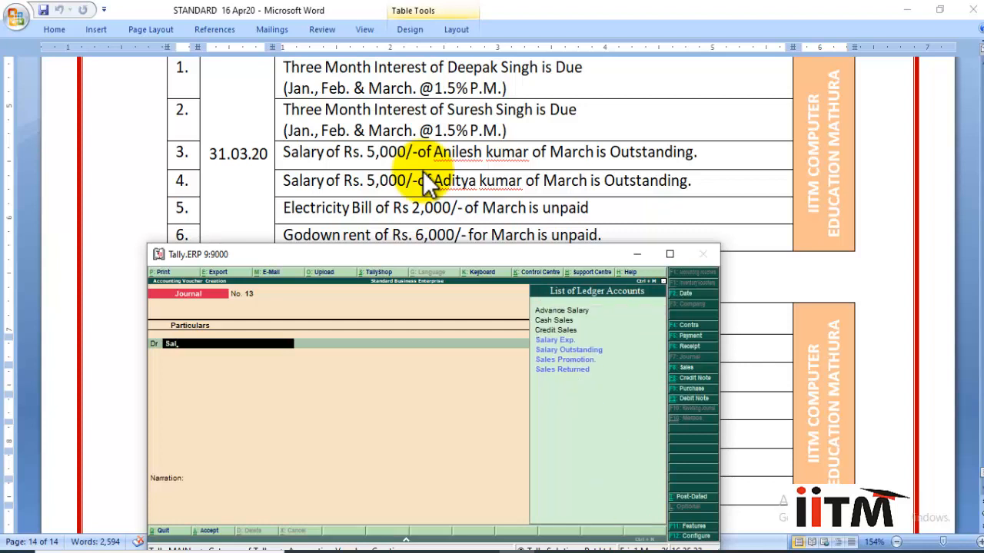
pyautogui.press('Return')
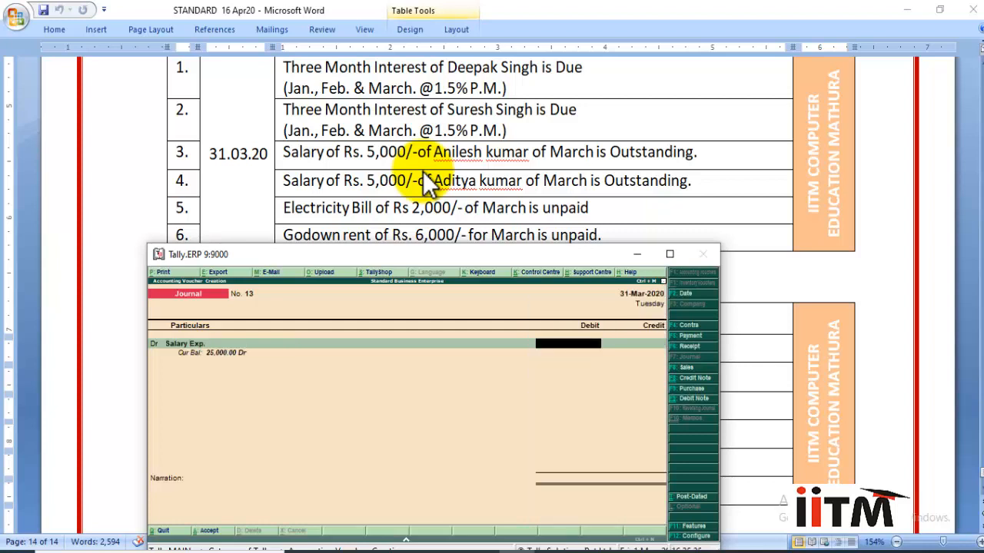
pyautogui.write('10,000')
pyautogui.press('Return')
pyautogui.press('Return')
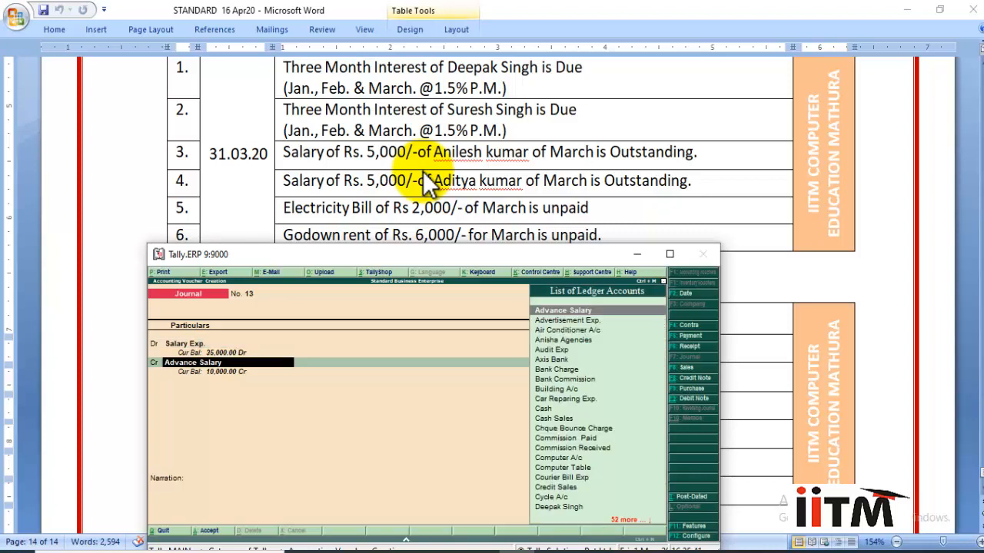
# Credit Salary Outstanding with 10,000 and save the journal voucher without a narration
pyautogui.write('Sal')
pyautogui.press('Down')
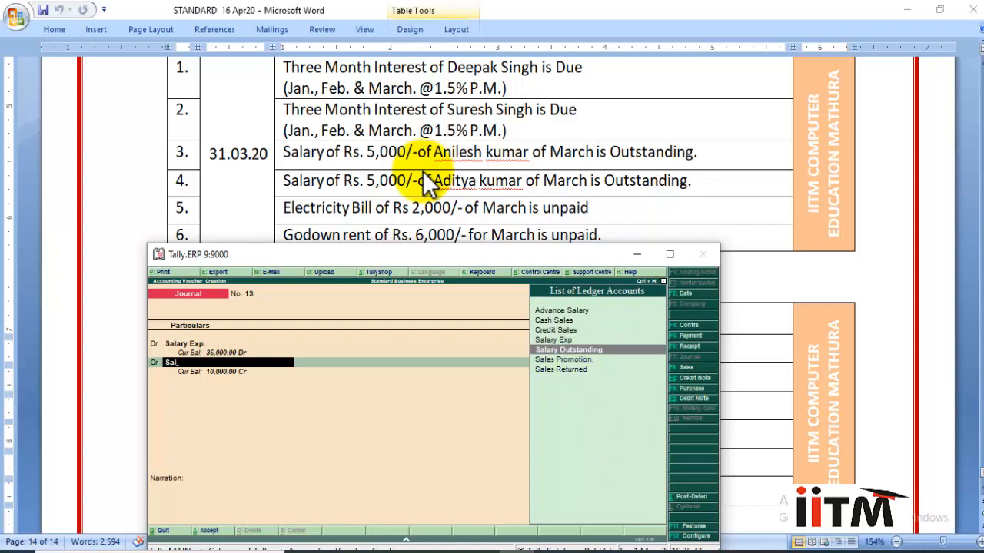
pyautogui.press('Return')
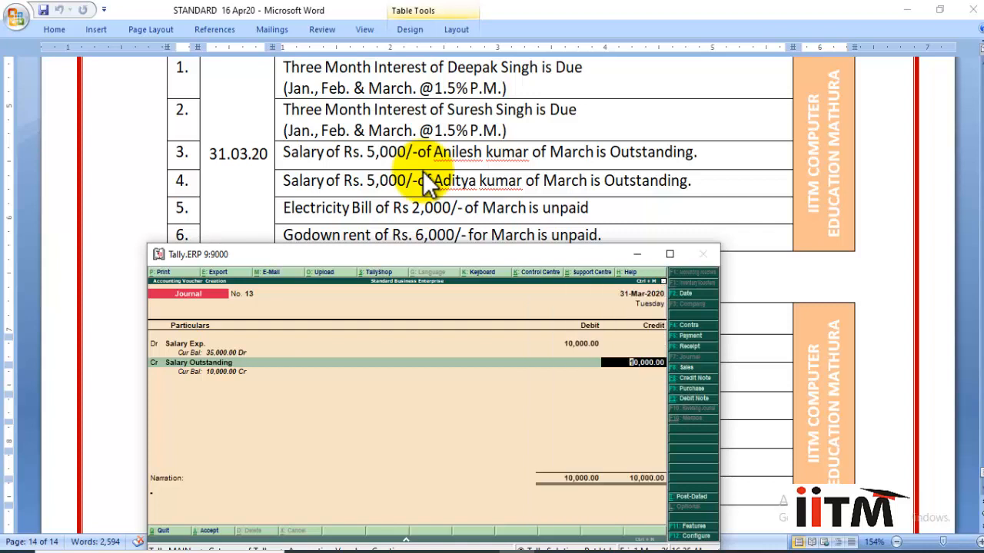
pyautogui.press('Return')
pyautogui.press('Return')
pyautogui.press('Return')
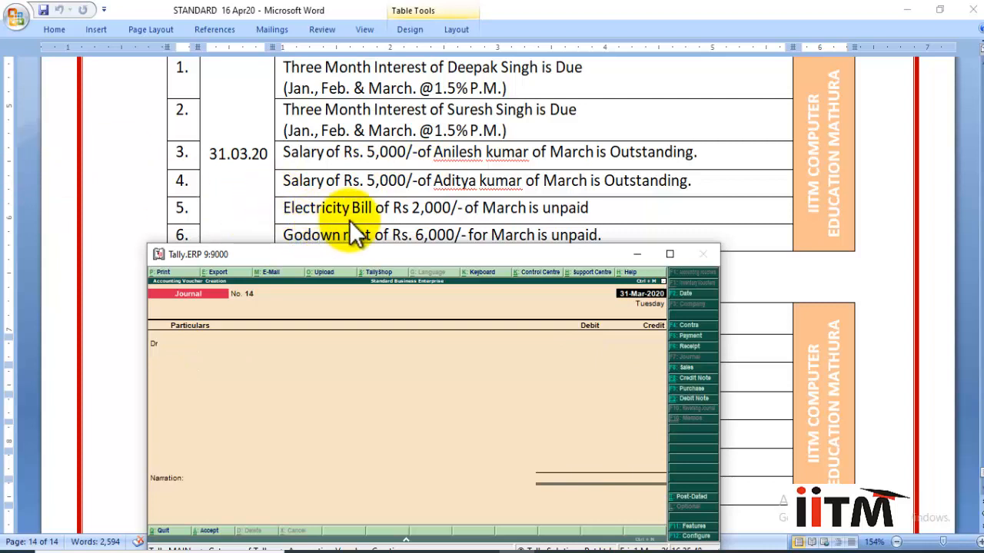
# Start the unpaid electricity bill journal voucher dated 31-Mar-2020 and debit Elecrticity Bill Exp. with 2,000
pyautogui.press('Return')
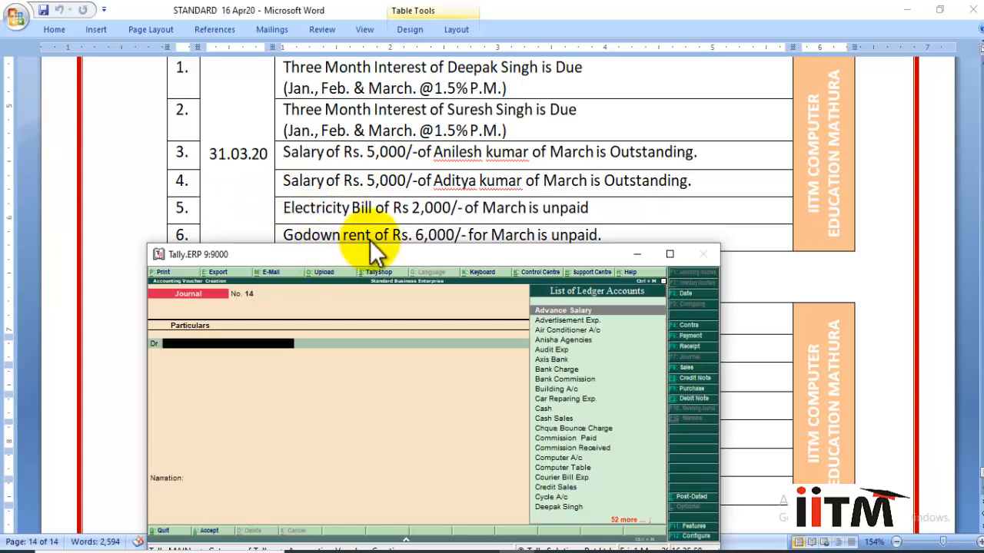
pyautogui.write('el')
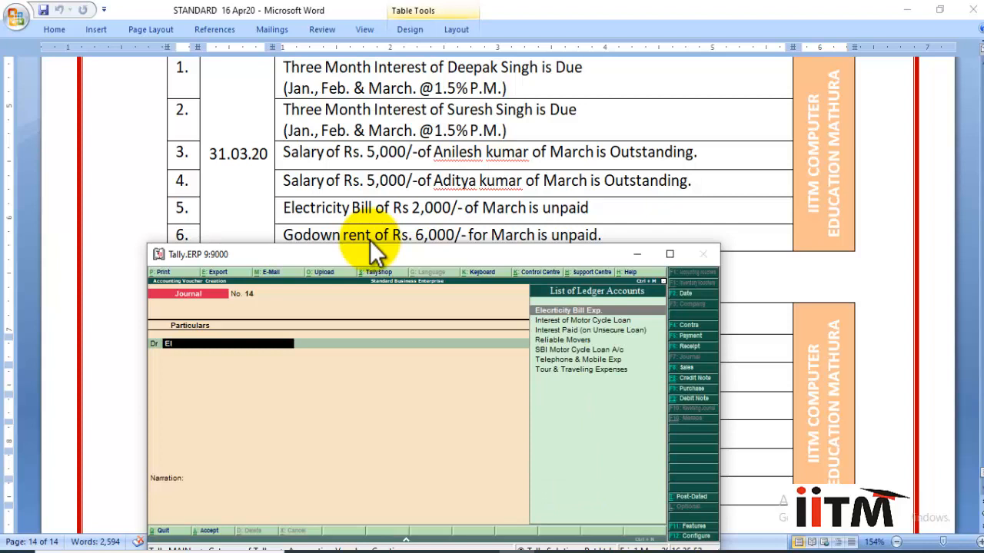
pyautogui.press('Return')
pyautogui.write('2')
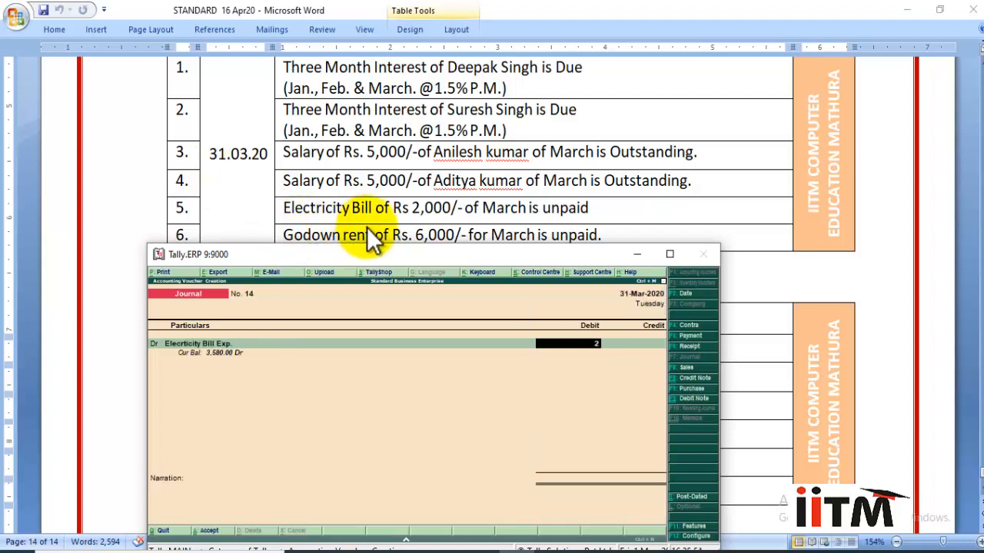
pyautogui.write(',000')
pyautogui.press('Return')
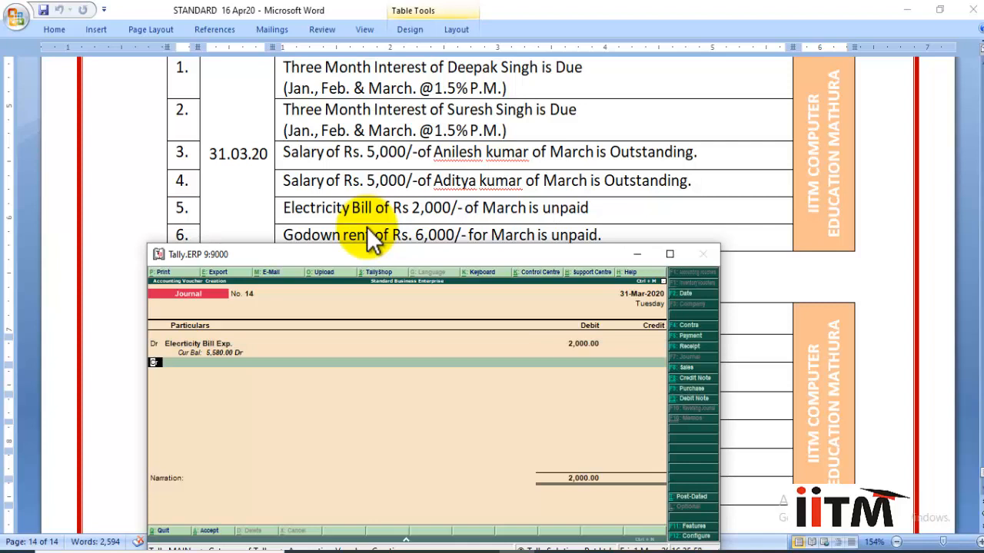
# Create the ledger Electricity Bill Payable under Provisions for the journal voucher's credit entry
pyautogui.press('Return')
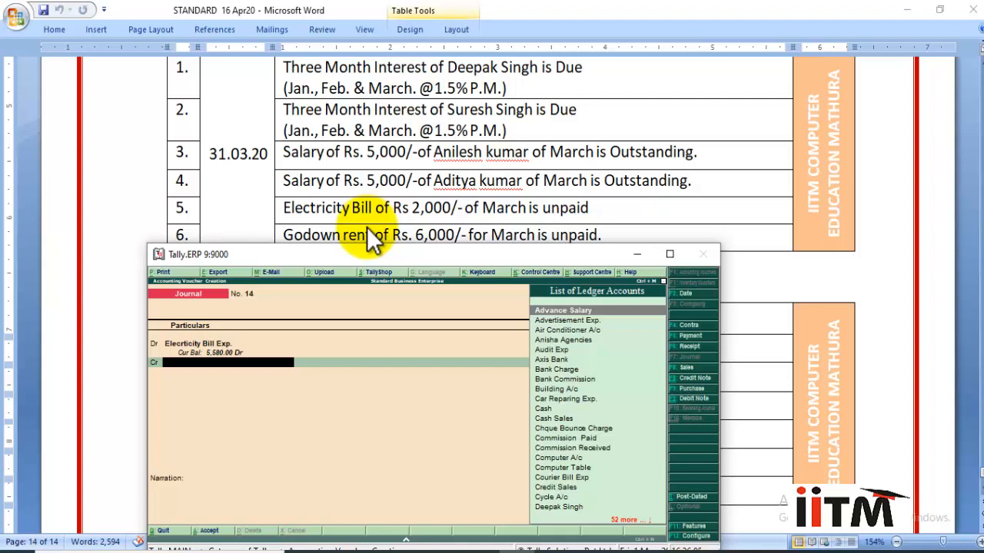
pyautogui.hotkey('alt', 'c')
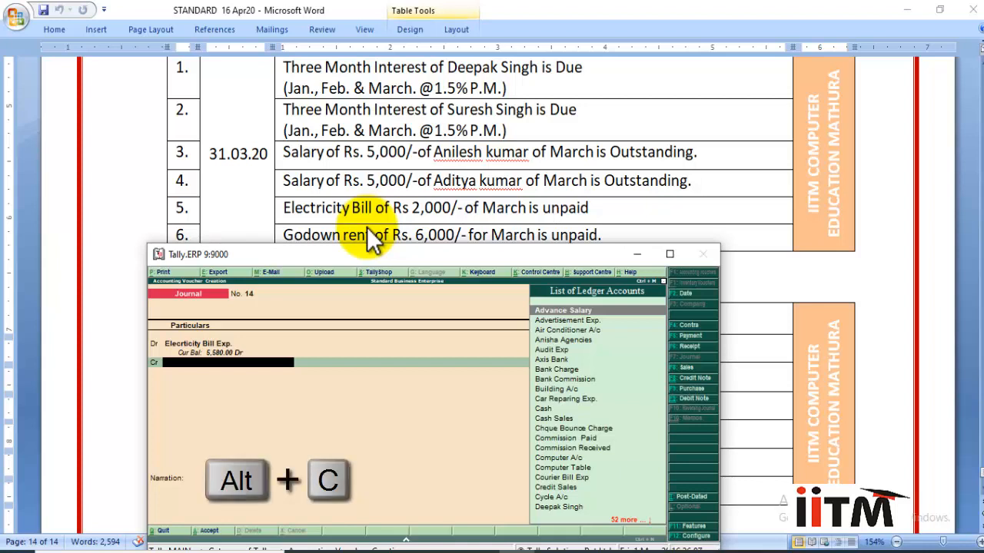
pyautogui.write('Electric')
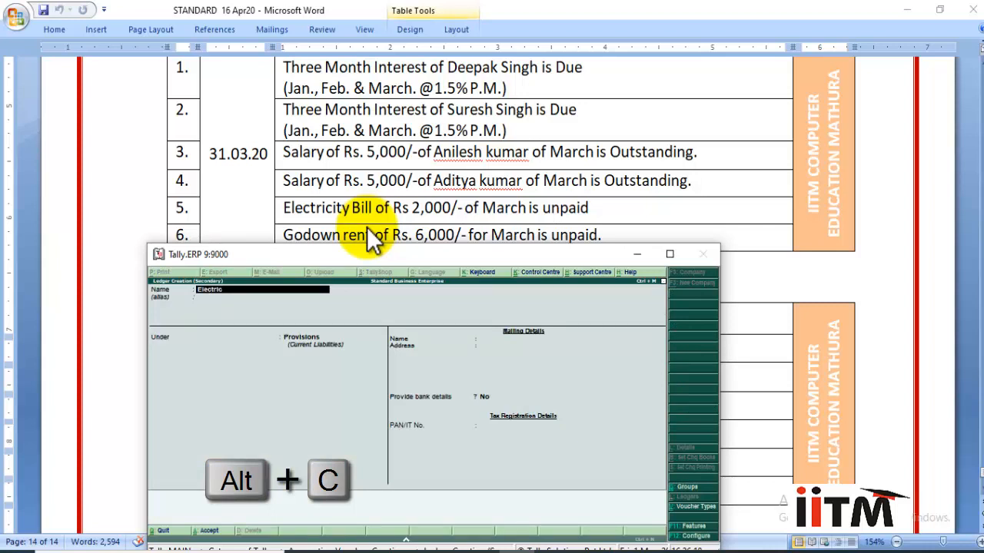
pyautogui.write('ity Bill')
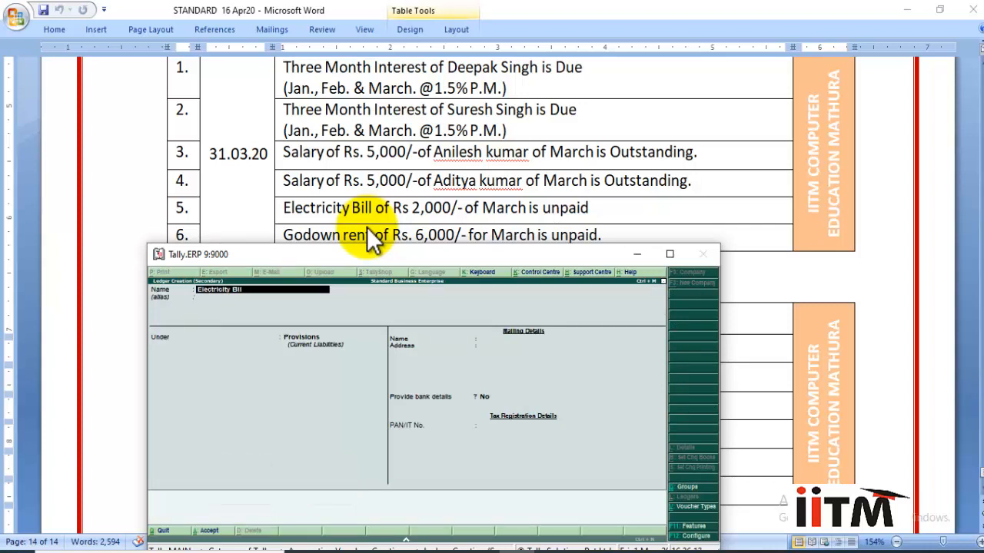
pyautogui.write(' Payable')
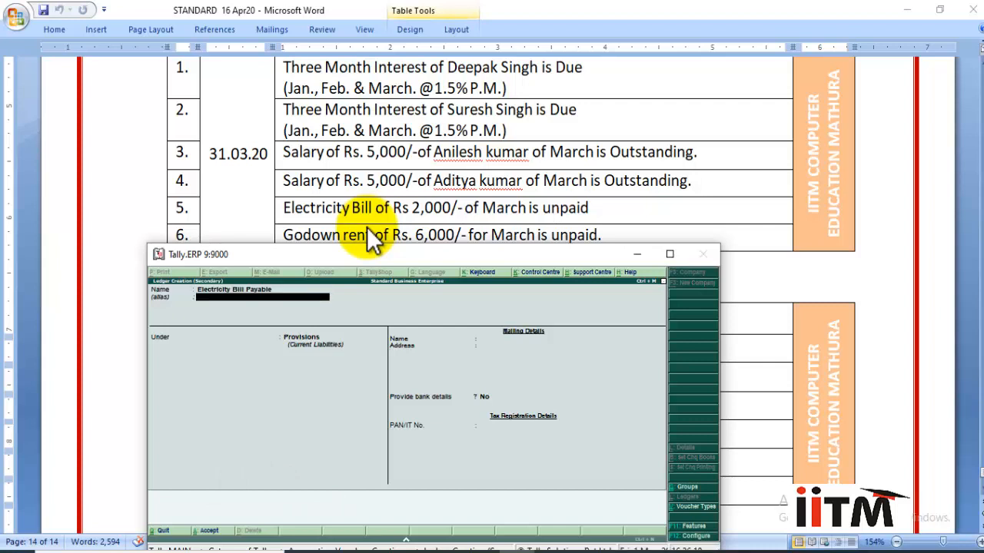
pyautogui.press('Return')
pyautogui.press('Return')
pyautogui.press('Return')
pyautogui.press('y')
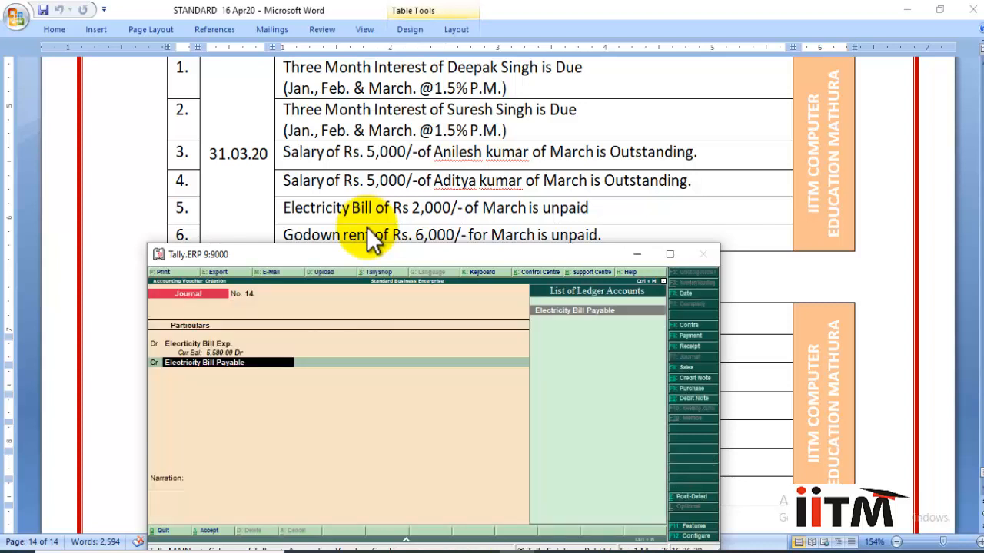
# Credit Electricity Bill Payable with 2,000 and save the journal voucher without a narration
pyautogui.press('Return')
pyautogui.press('Return')
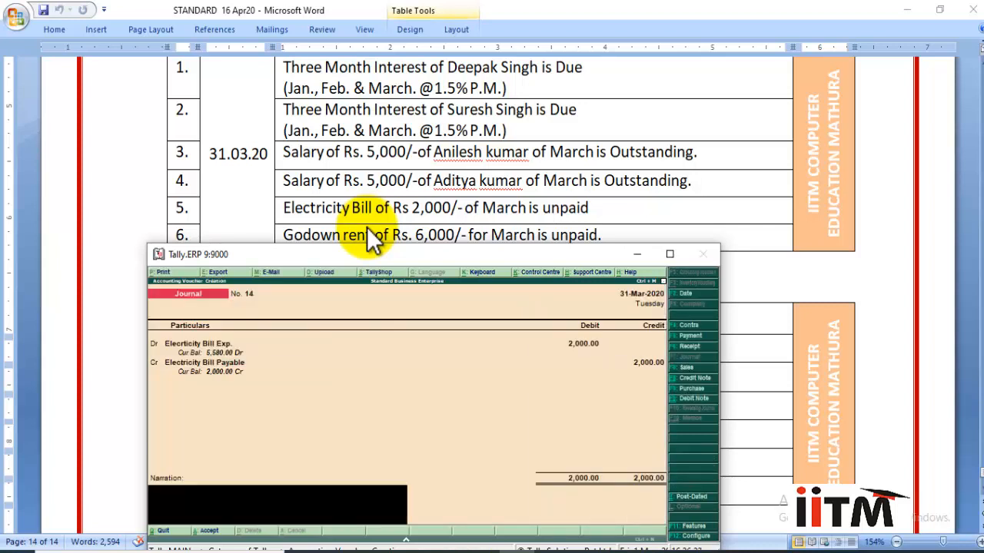
pyautogui.press('Return')
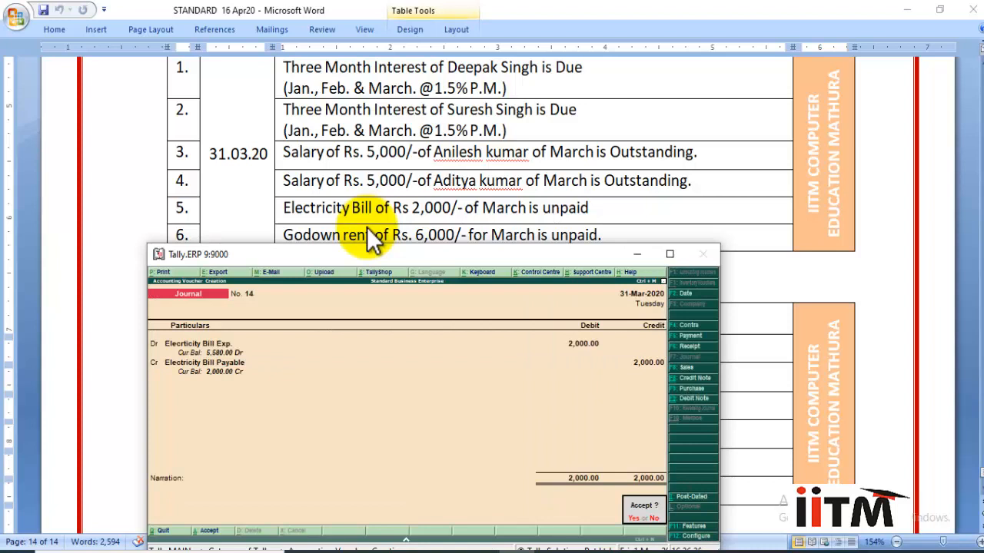
pyautogui.press('y')
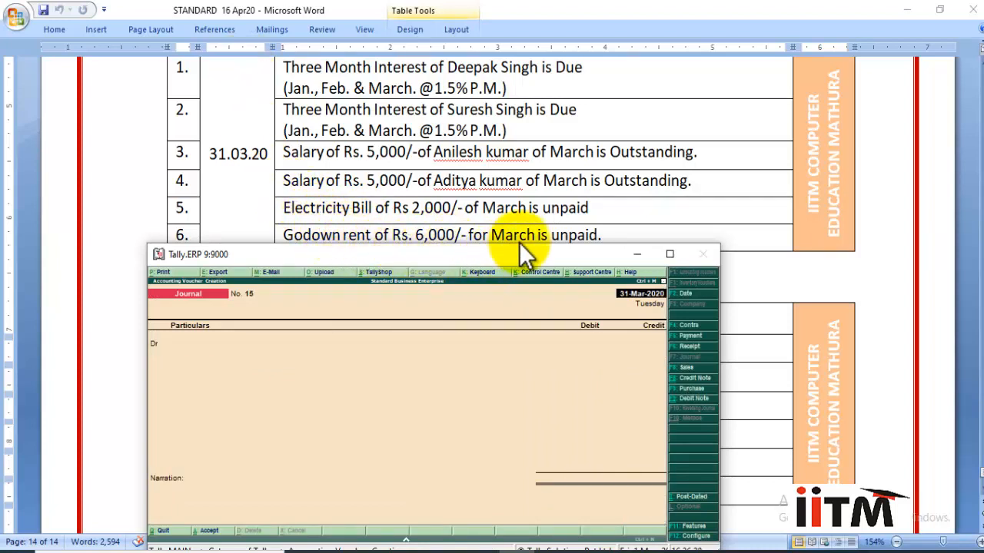
# Start the unpaid godown rent journal voucher dated 31-Mar-2020 and debit Rent Exp. (Godown) with 6,000
pyautogui.click(492, 418)
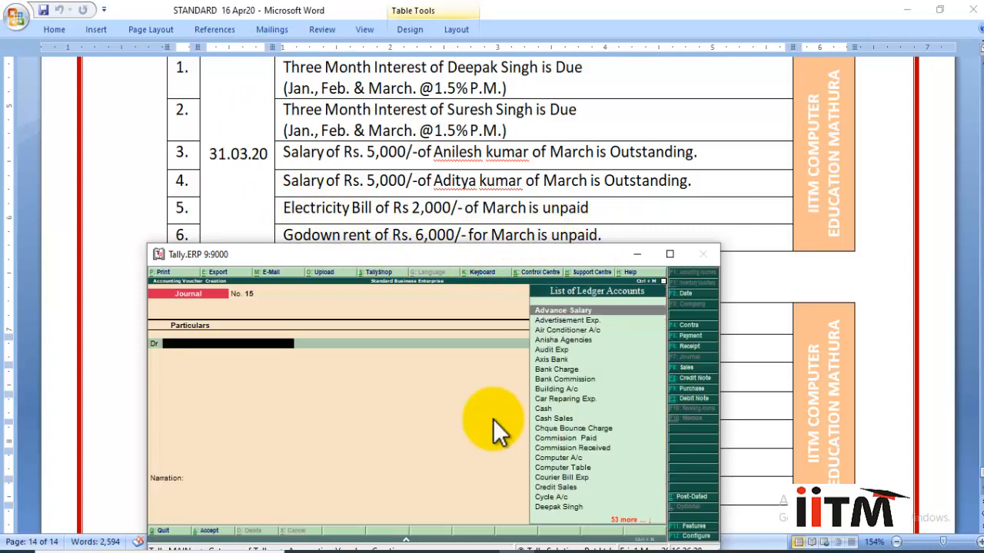
pyautogui.write('Rent')
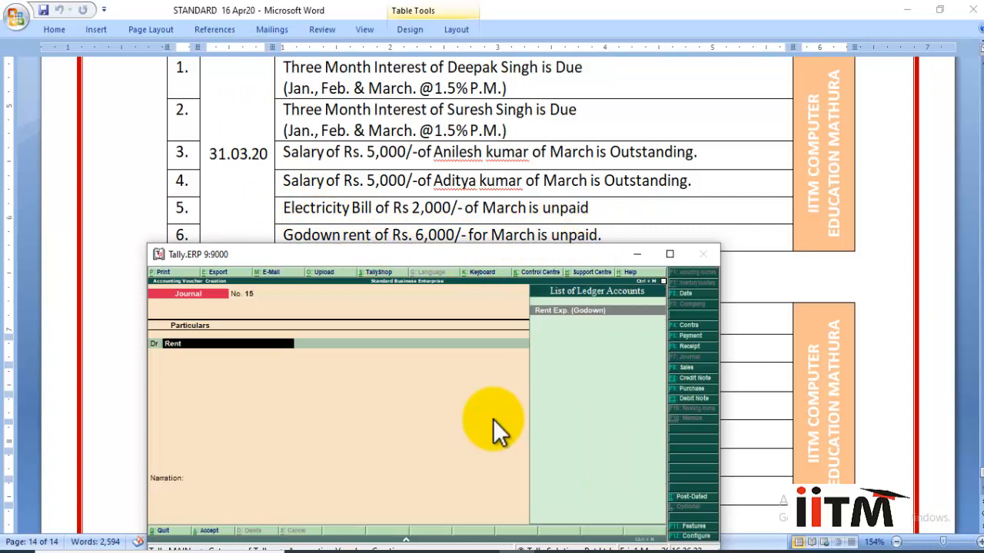
pyautogui.press('Return')
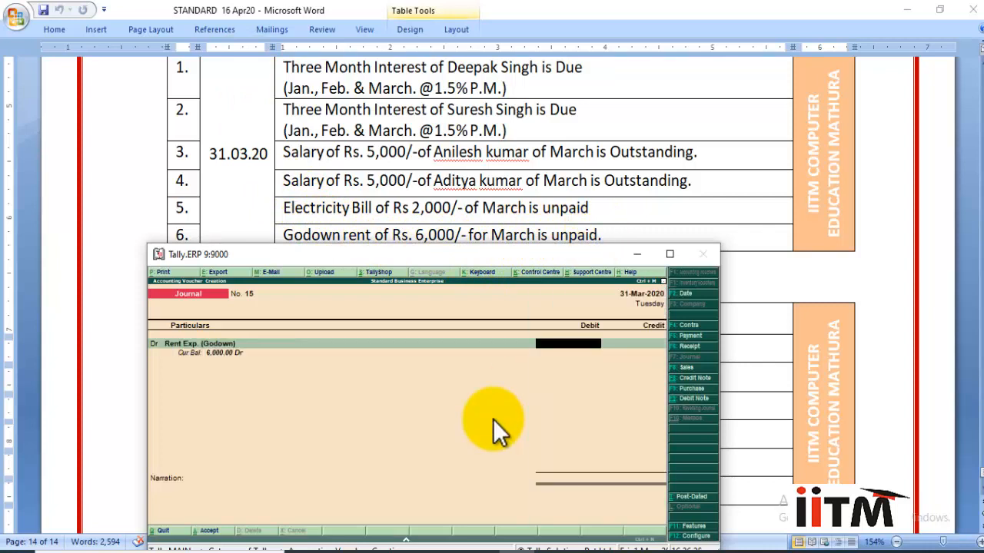
pyautogui.write('6000')
pyautogui.press('Return')
# Create the ledger Rent Exp Payable under Provisions for the godown rent voucher's credit entry
pyautogui.hotkey('alt', 'c')
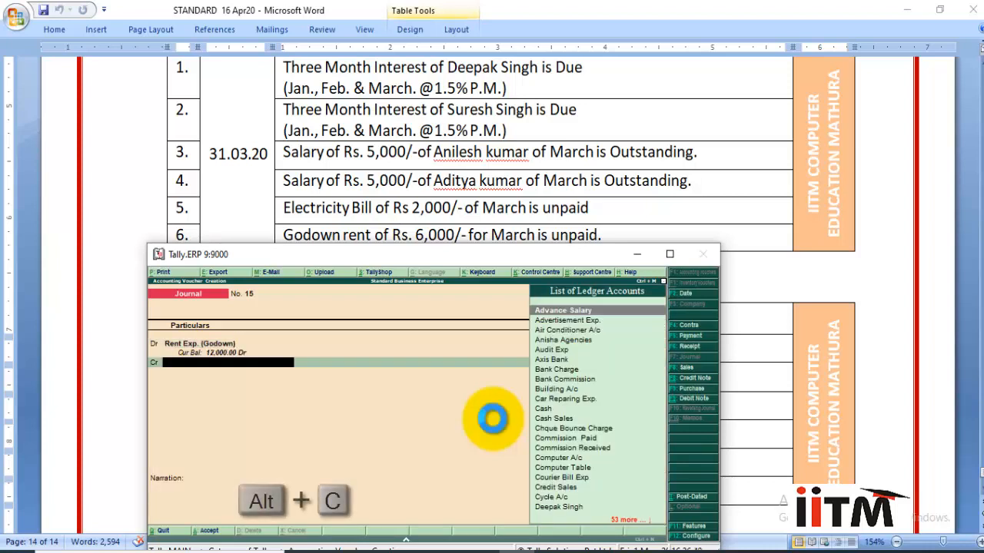
pyautogui.write('Rent')
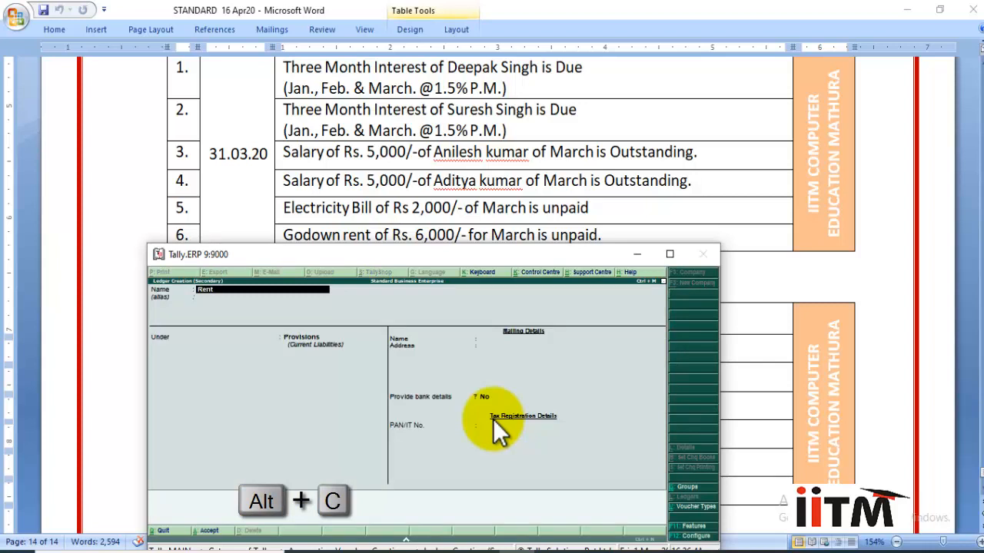
pyautogui.write(' Exp Pa')
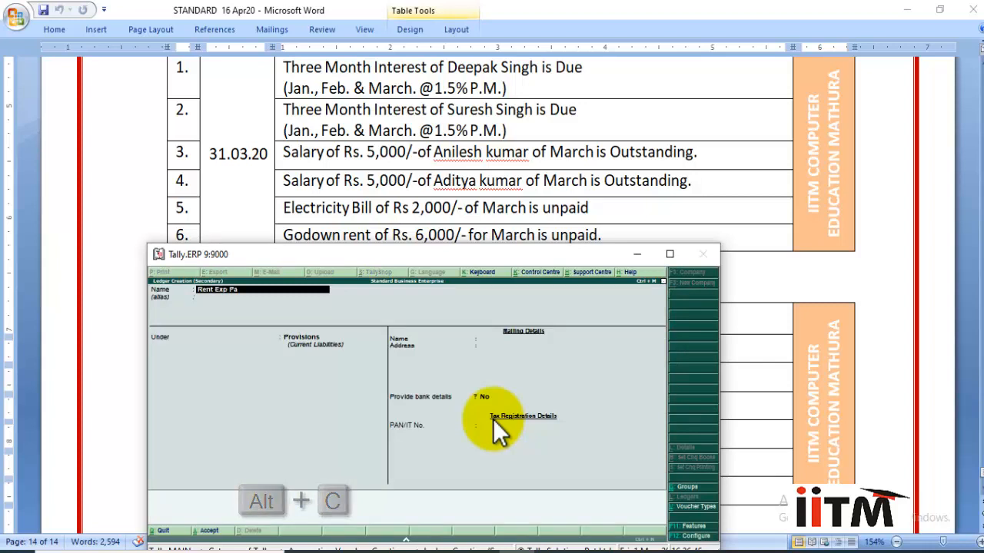
pyautogui.write('yable')
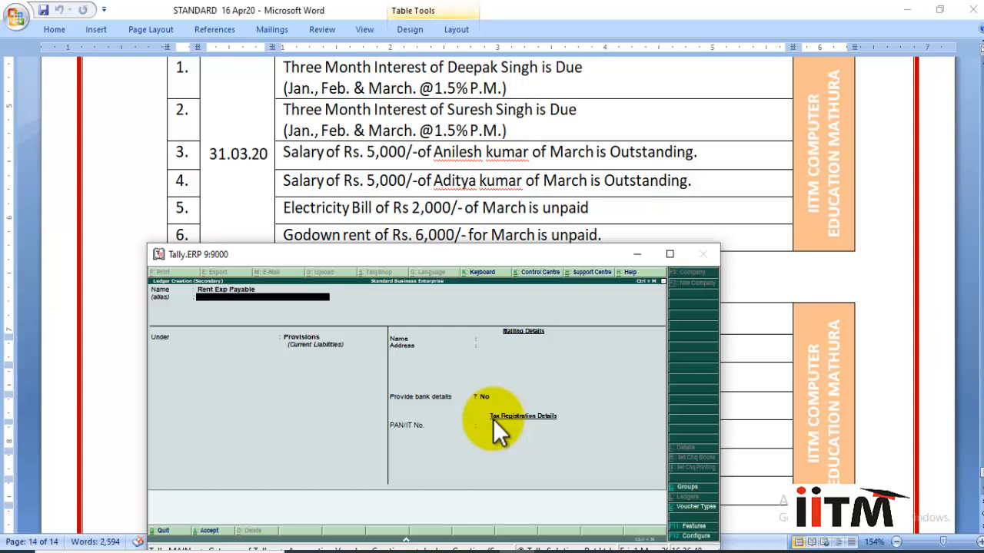
pyautogui.press('Return')
pyautogui.press('Return')
pyautogui.press('Return')
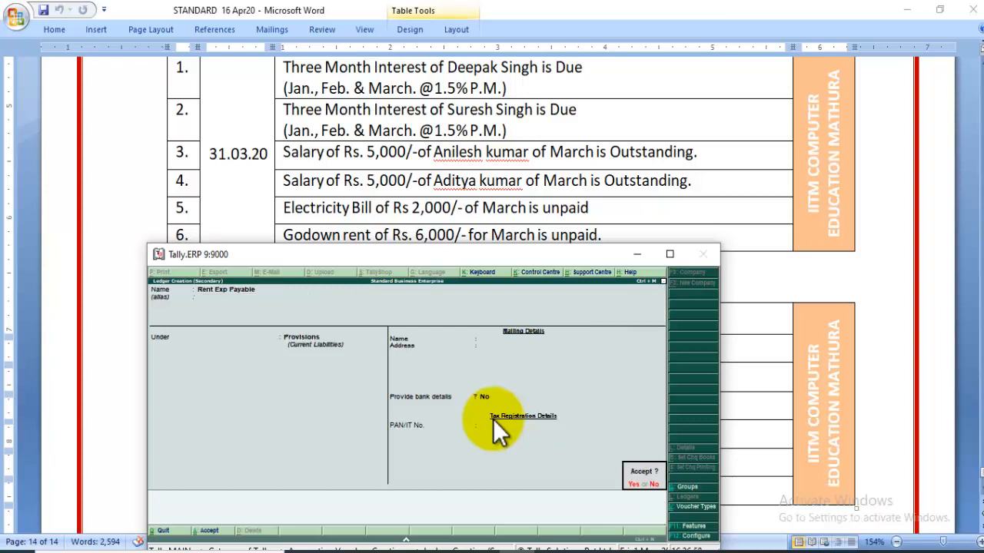
pyautogui.press('Return')
# Credit Rent Exp Payable with 6,000 and save the journal voucher without a narration
pyautogui.press('Return')
pyautogui.press('Return')
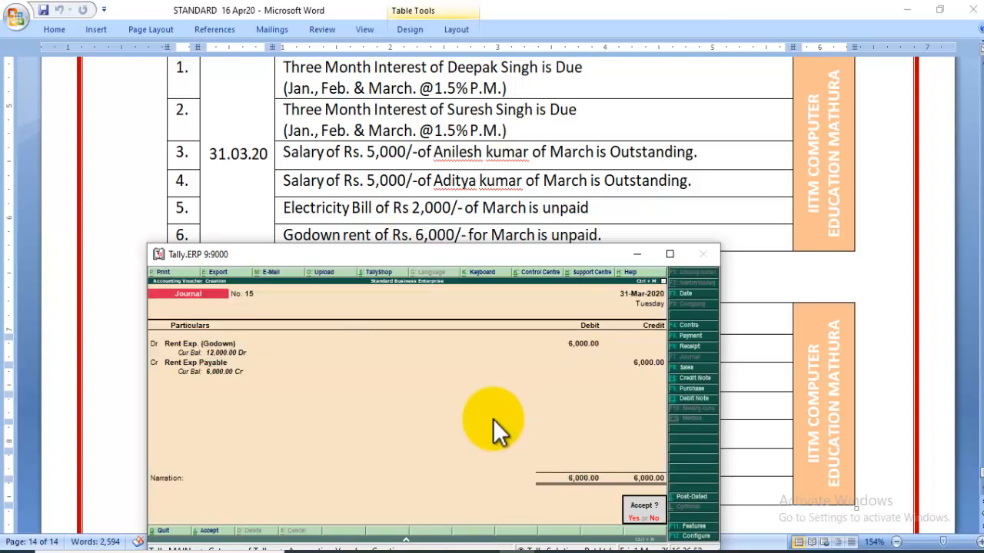
pyautogui.press('Return')
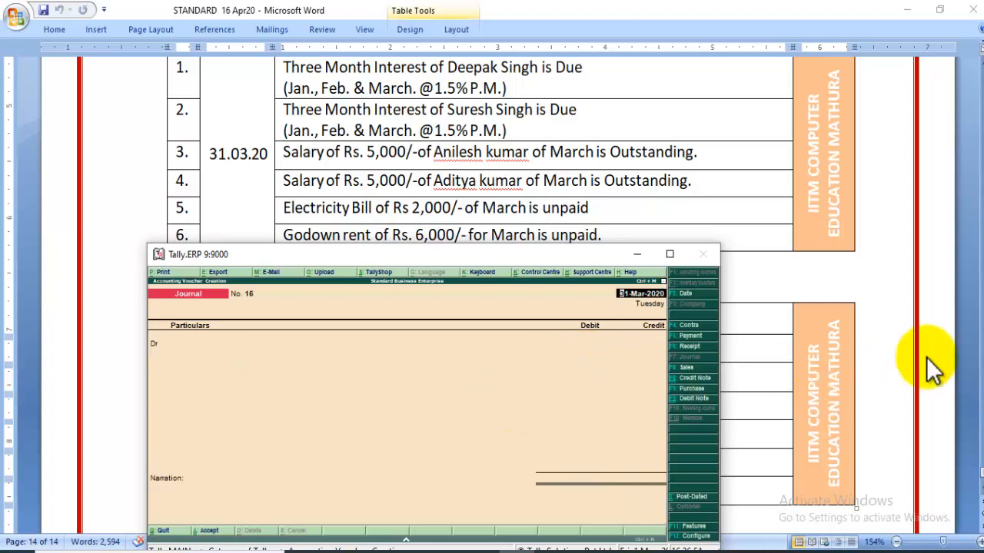
# Consult the depreciation entries in the Word sheet, and debit Dep.Exp. with 1,26,095 in the Tally.ERP 9 journal voucher dated 31-Mar-2020
pyautogui.click(635, 255)
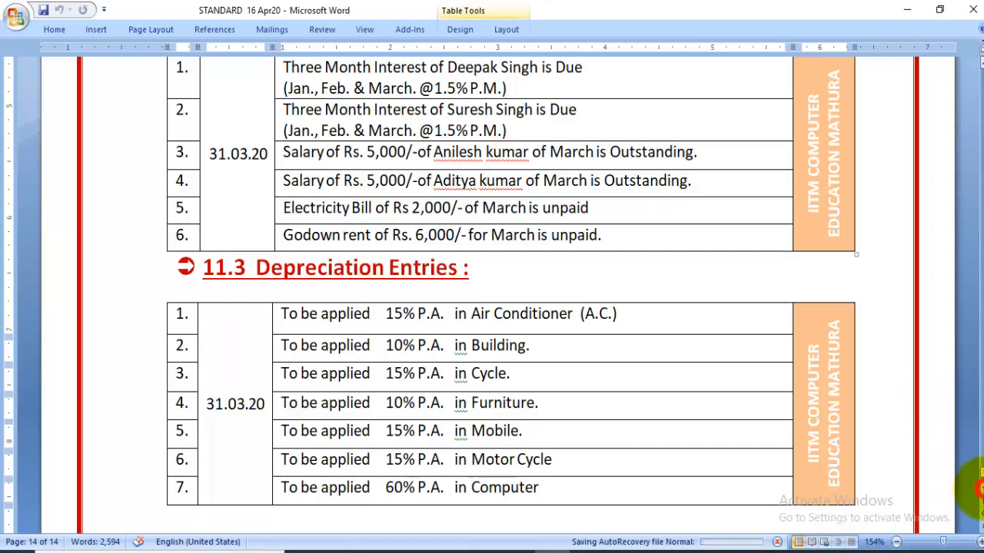
pyautogui.scroll(-1, 981, 478)
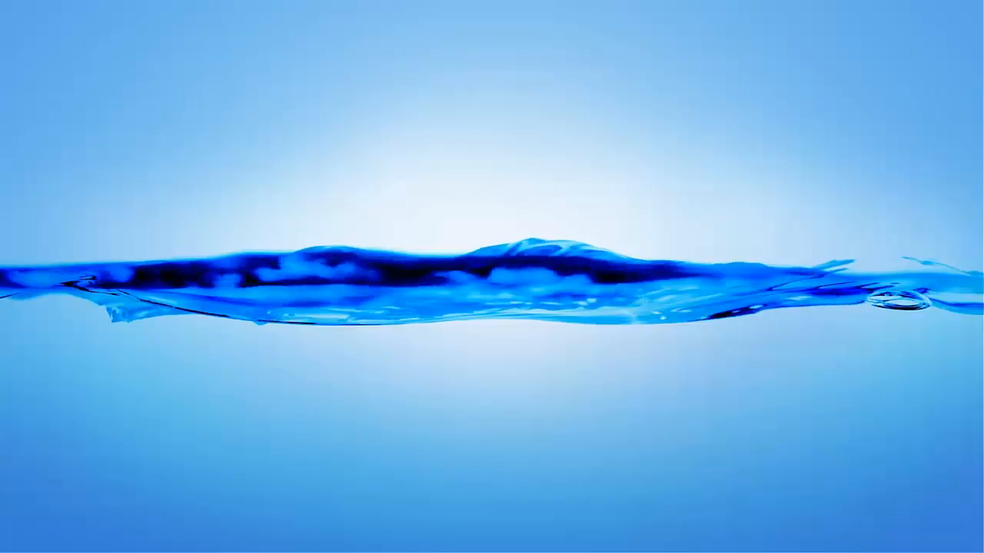
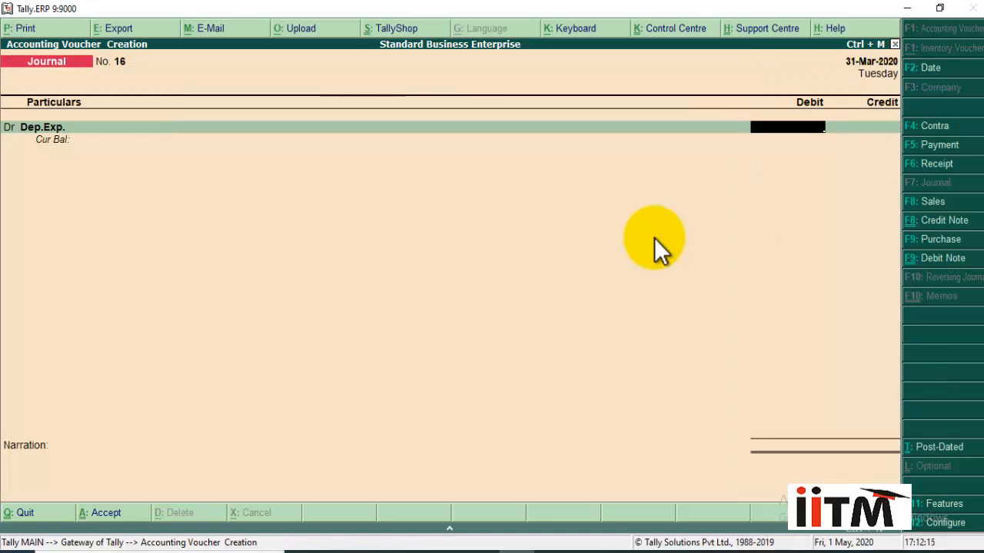
pyautogui.write('1,26,095')
pyautogui.press('Return')
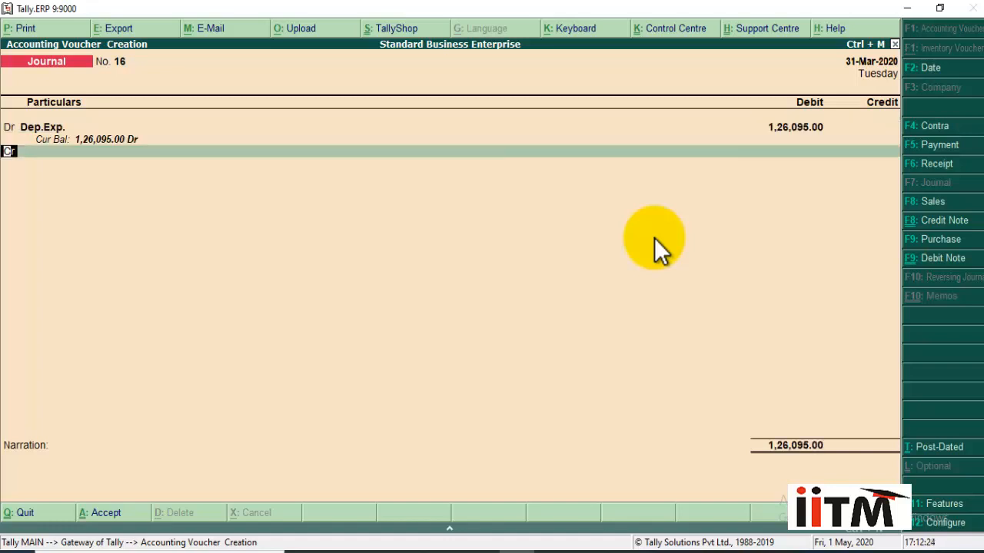
# Credit Air Conditioner A/c with 5,250 in the depreciation journal voucher
pyautogui.press('Return')
pyautogui.write('Ac')
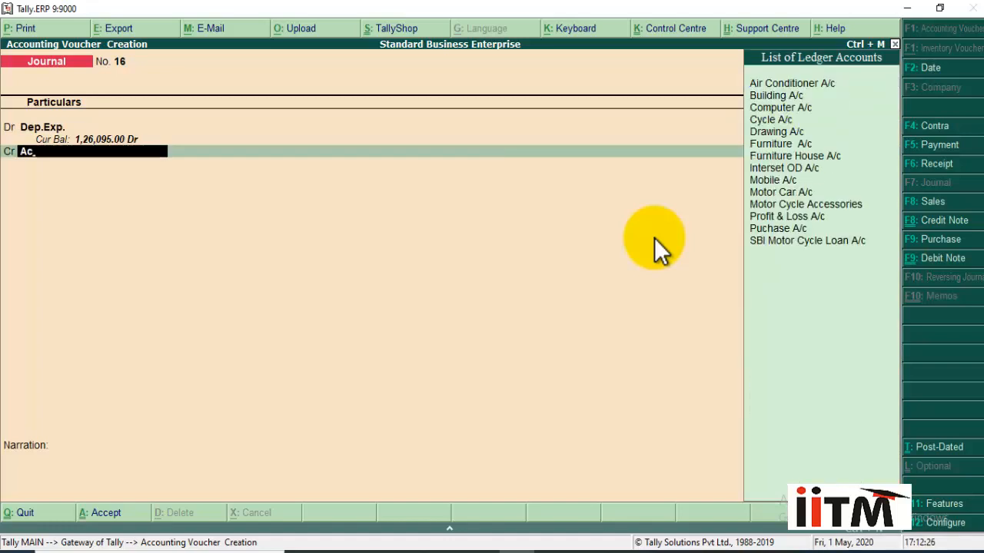
pyautogui.press('Return')
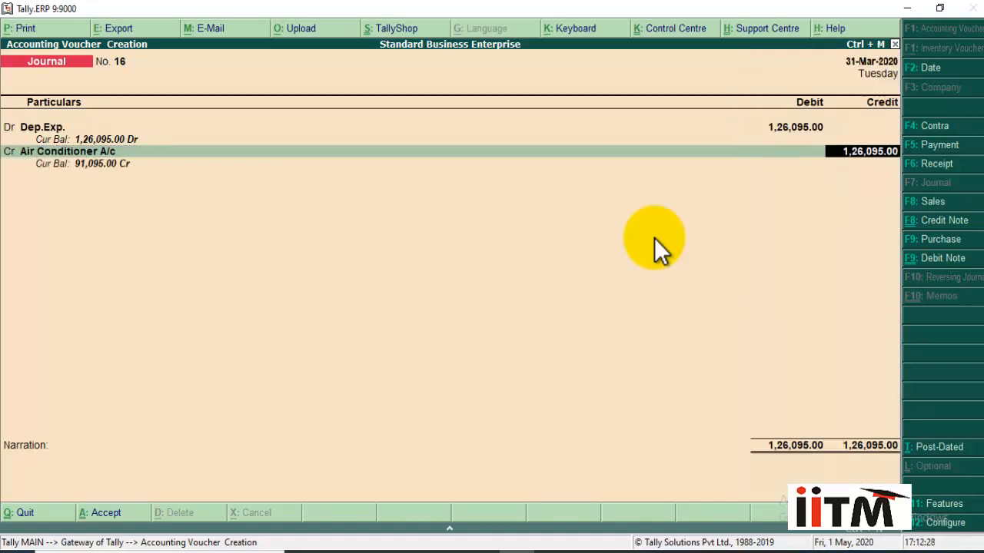
pyautogui.write('5250')
pyautogui.press('Return')
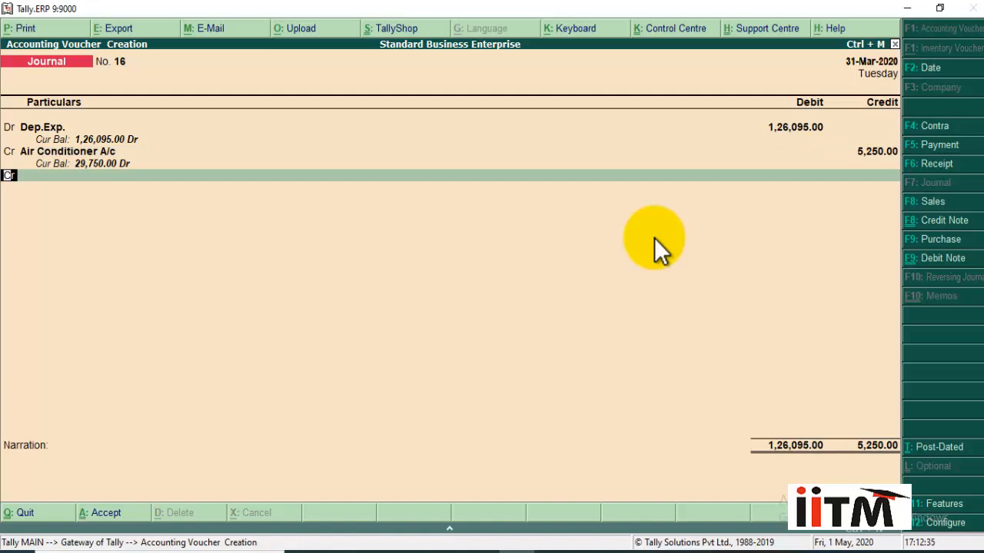
# Credit Building A/c with 47,500 in the depreciation voucher, checking its rate in the Word sheet and returning to Tally.ERP 9
pyautogui.press('d')
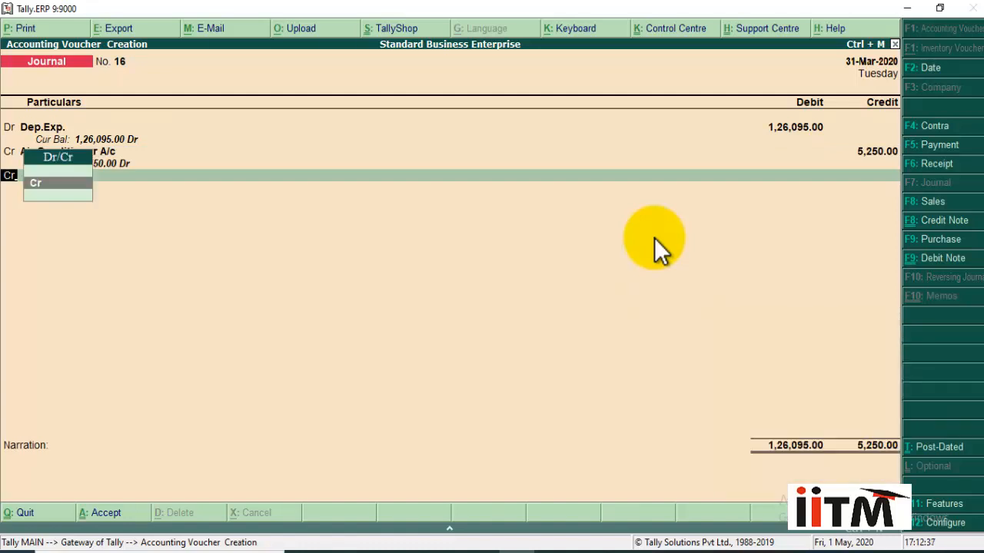
pyautogui.press('Return')
pyautogui.write('Bu')
pyautogui.press('Return')
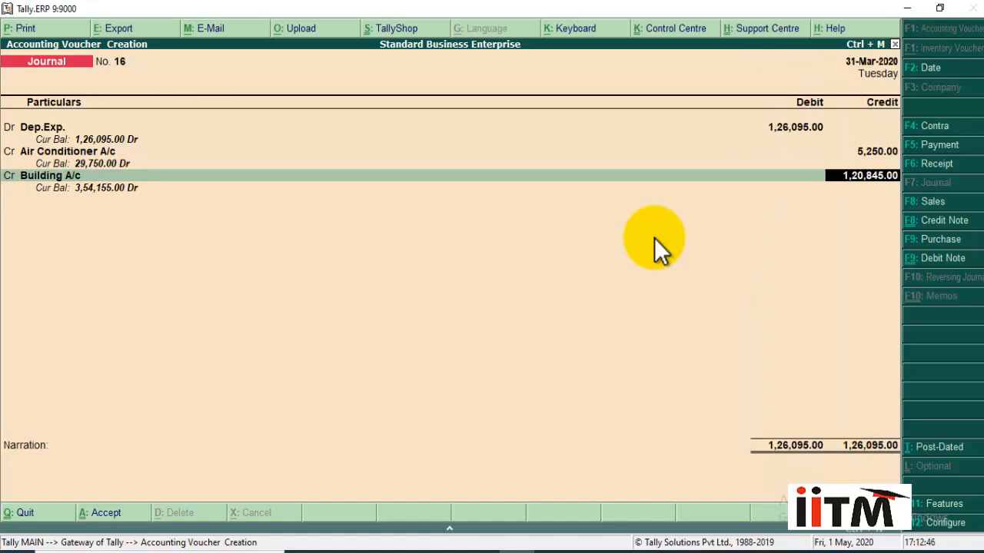
pyautogui.hotkey('alt', 'Tab')
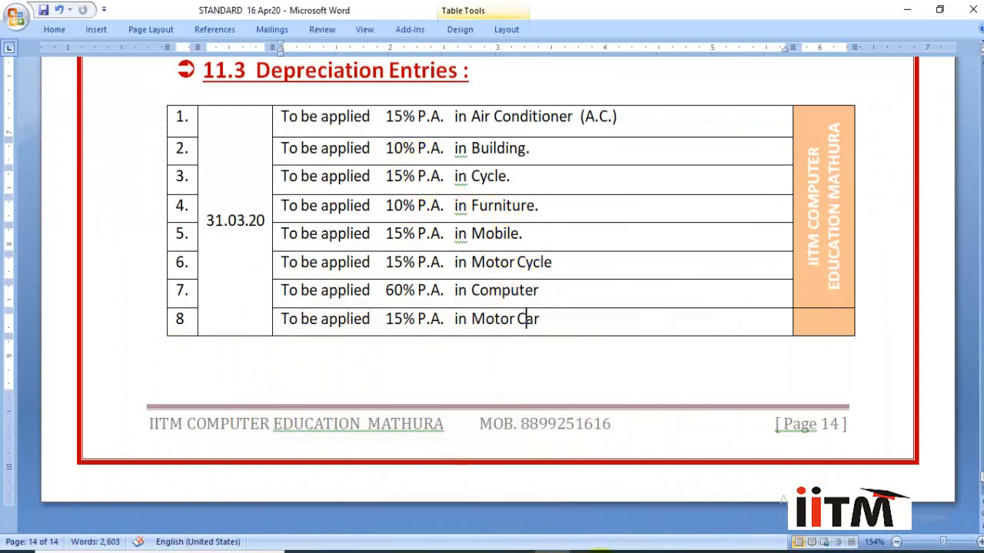
pyautogui.click(515, 544)
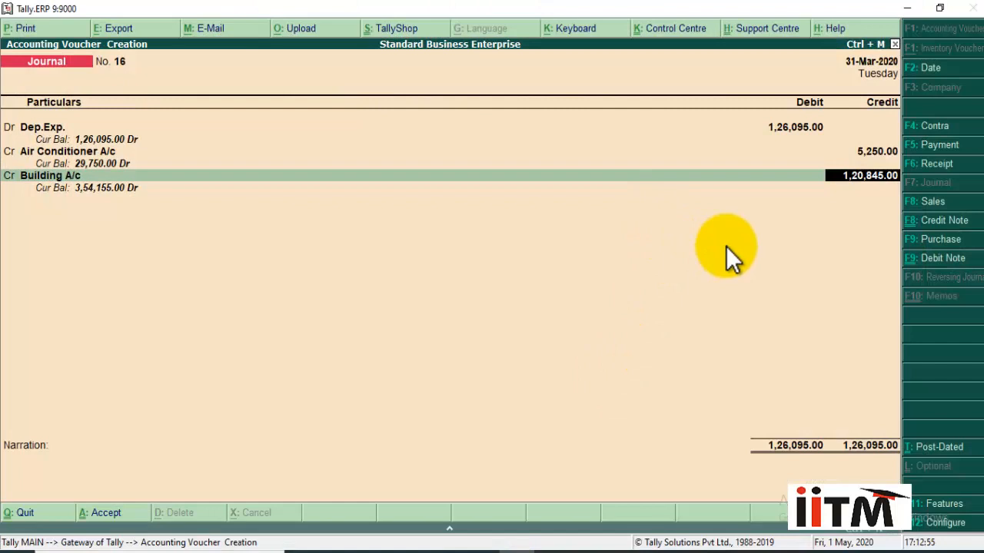
pyautogui.write('47')
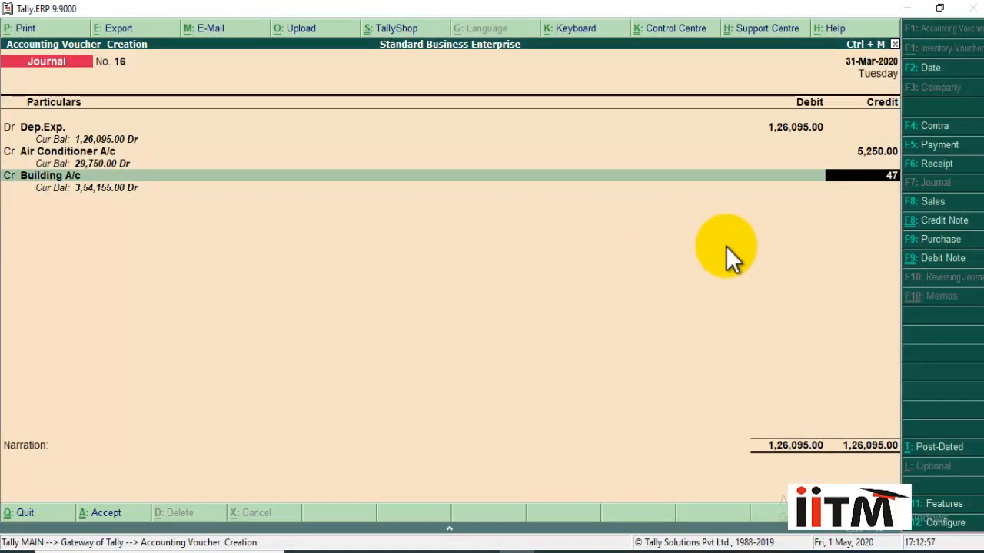
pyautogui.write('.')
pyautogui.write('500')
pyautogui.press('Return')
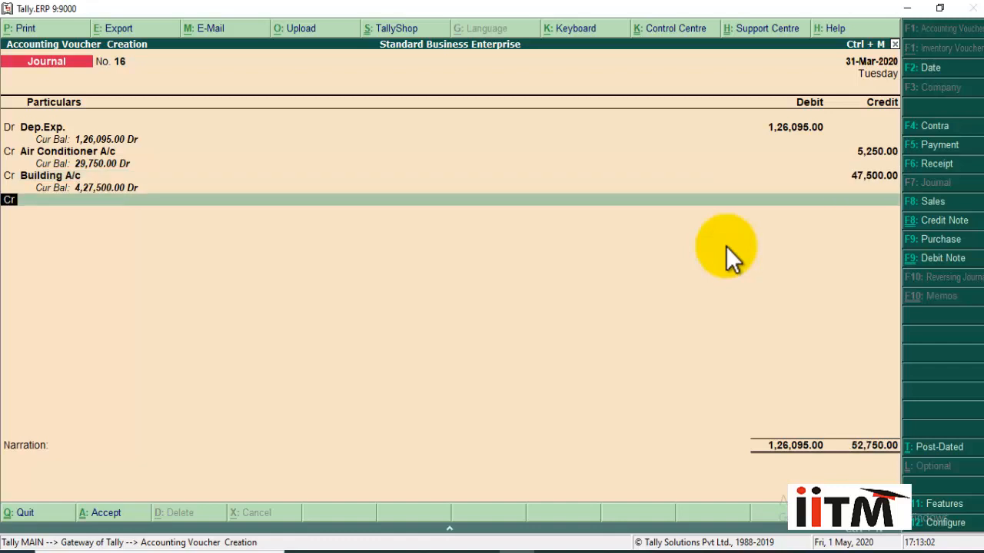
# Credit Cycle A/c with 450 in the depreciation journal voucher
pyautogui.press('Return')
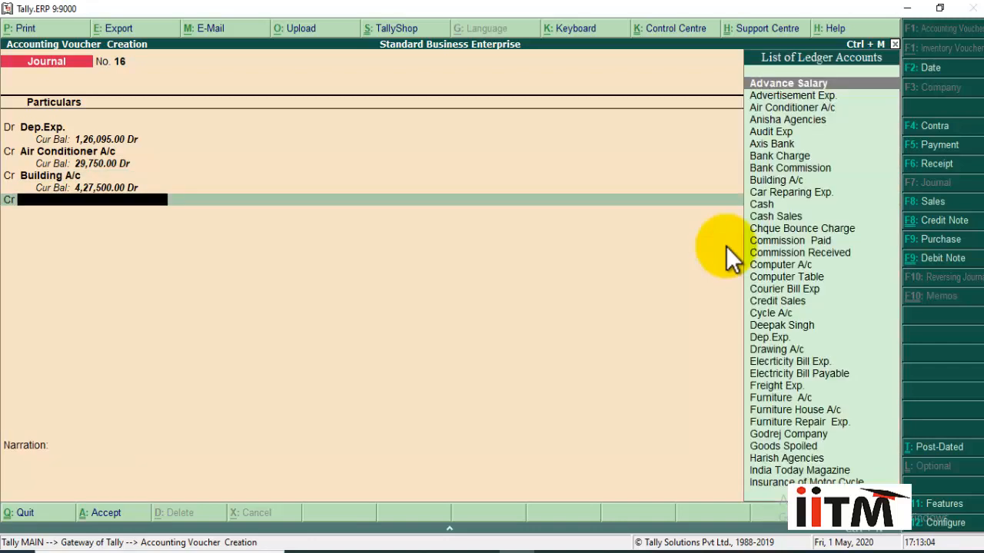
pyautogui.write('cy')
pyautogui.press('Return')
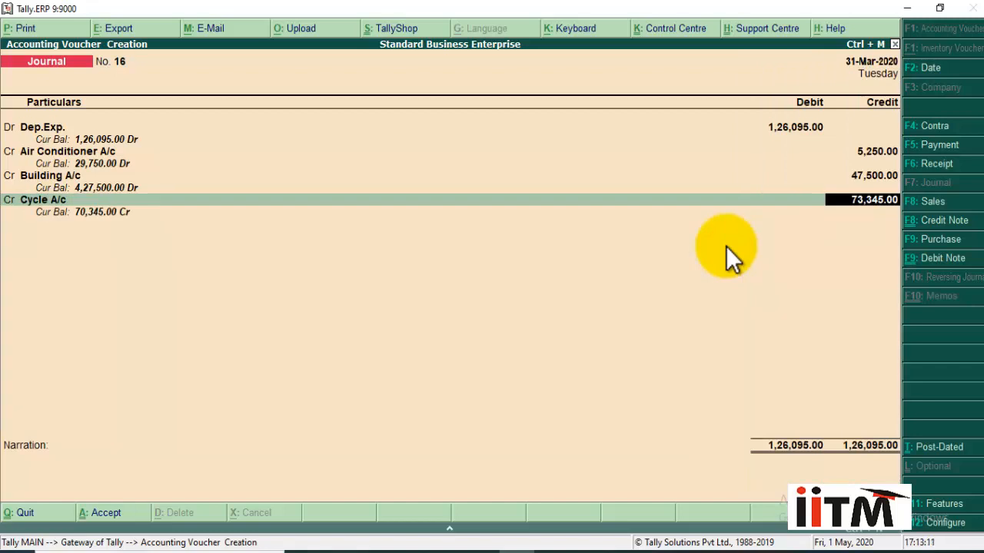
pyautogui.write('450')
pyautogui.press('Return')
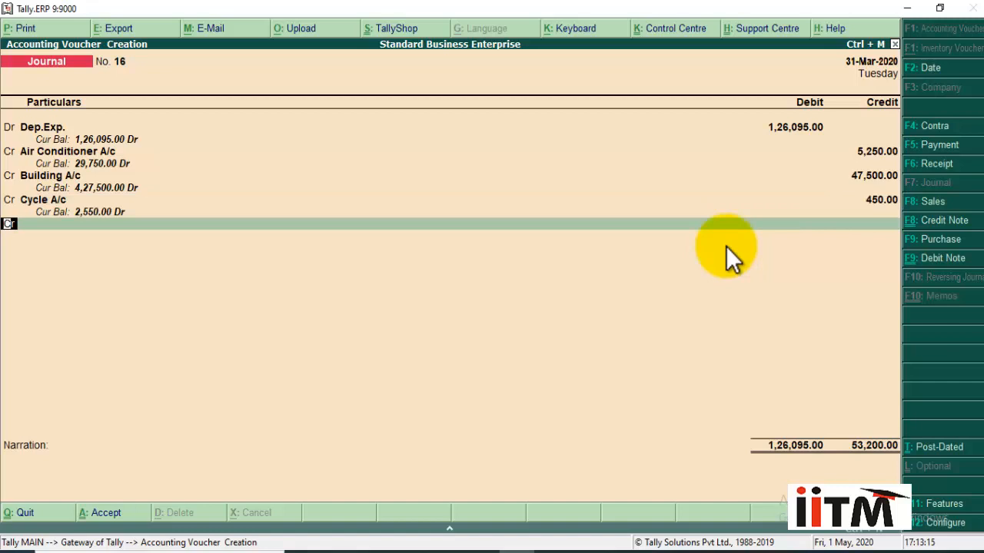
# Credit Furniture A/c with 25,000 in the depreciation journal voucher
pyautogui.write('c')
pyautogui.press('Return')
pyautogui.write('Fu')
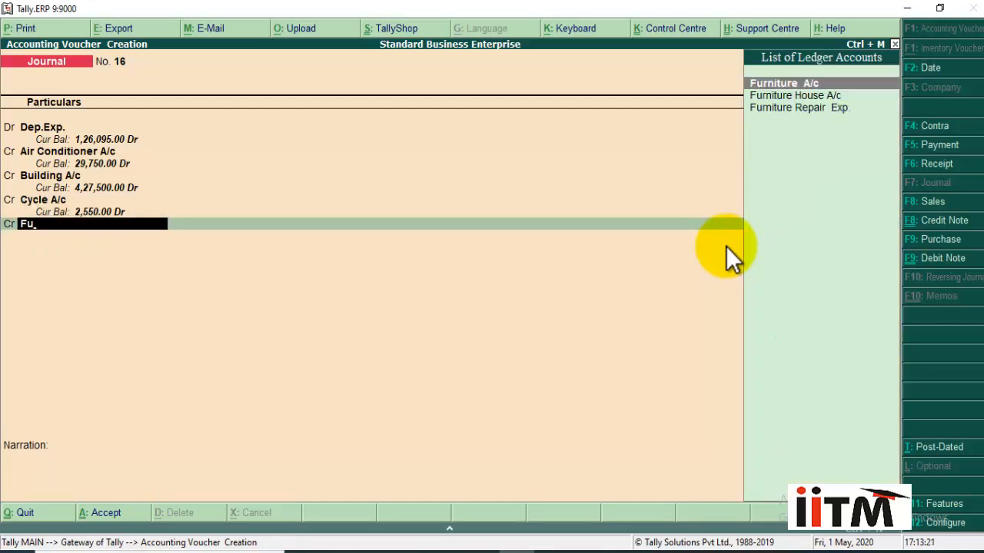
pyautogui.press('Return')
pyautogui.write('250')
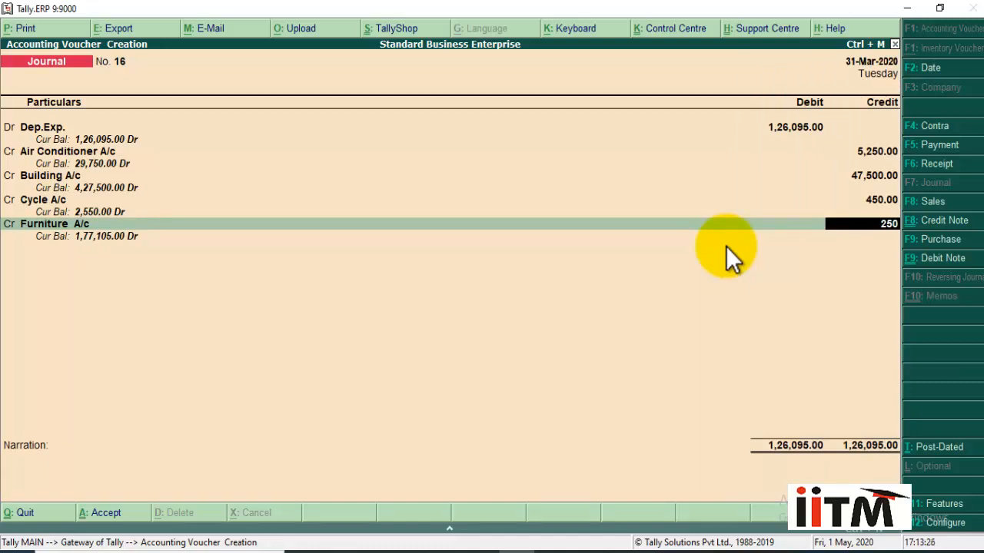
pyautogui.write('00')
pyautogui.press('Return')
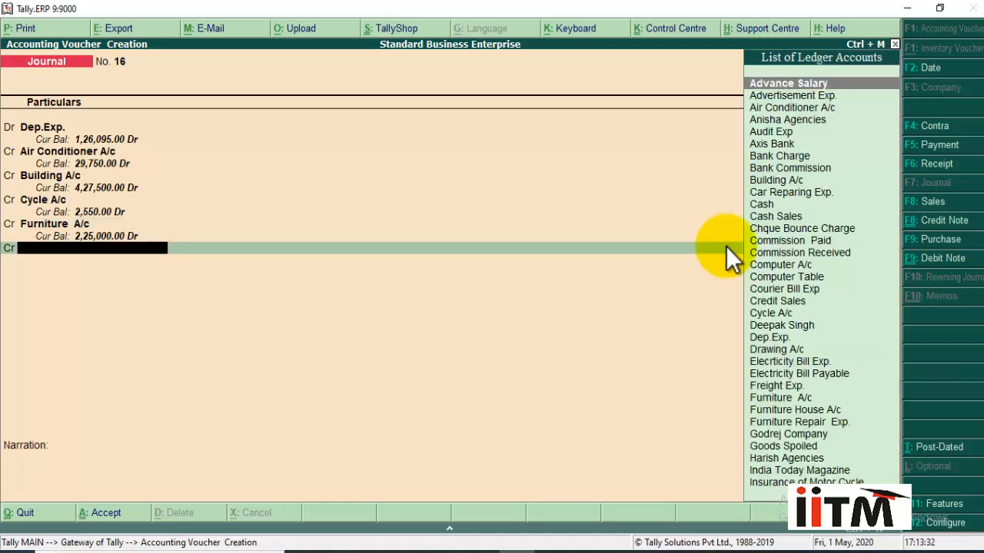
# Credit Mobile A/c with 4,500 in the depreciation journal voucher
pyautogui.write('mobi')
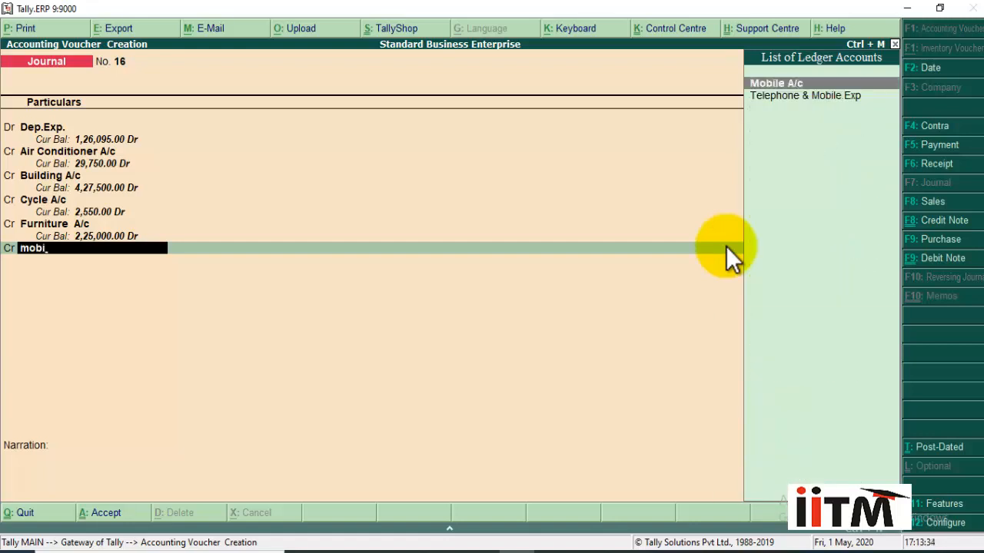
pyautogui.press('Return')
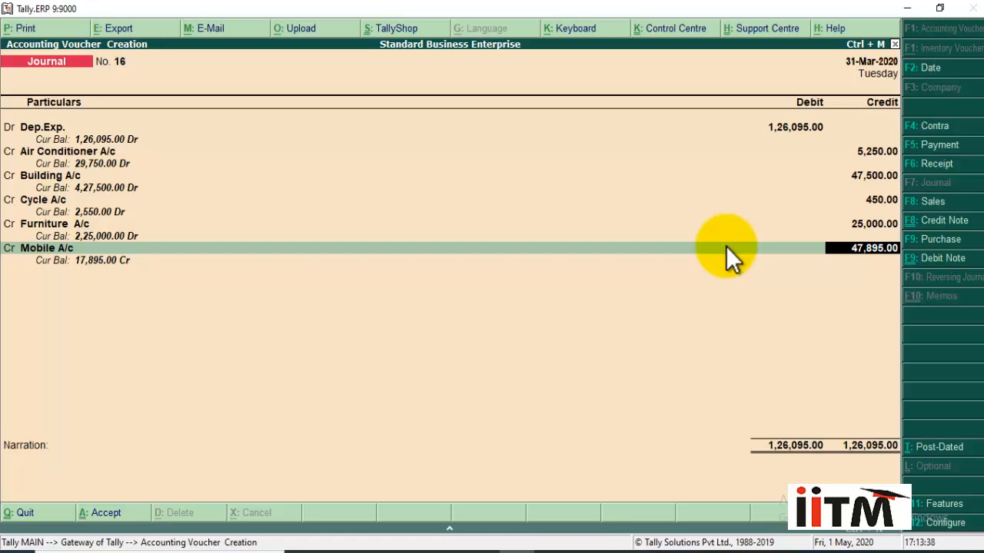
pyautogui.write('4500')
pyautogui.press('Return')
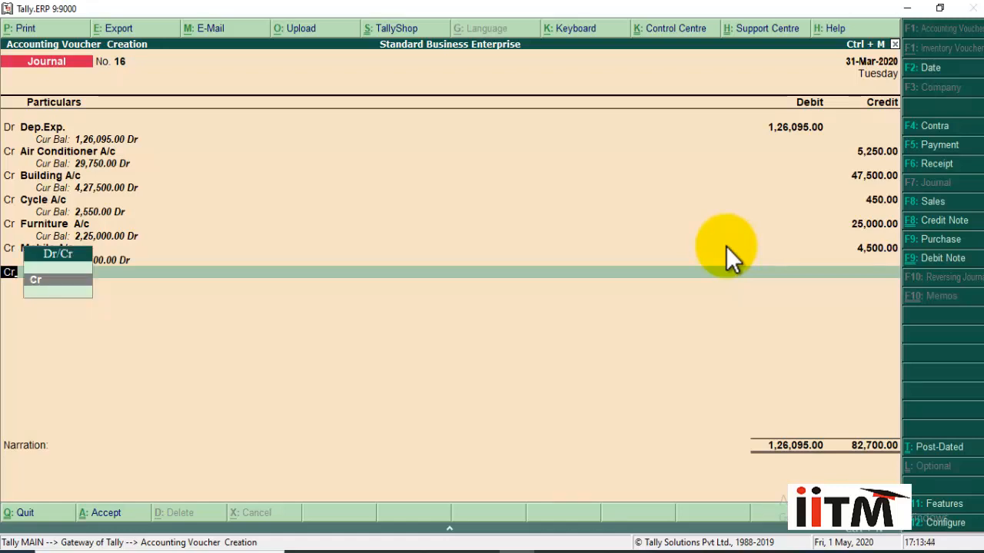
# Credit Spender Motor Cycle with 8,775 in the depreciation journal voucher
pyautogui.press('Return')
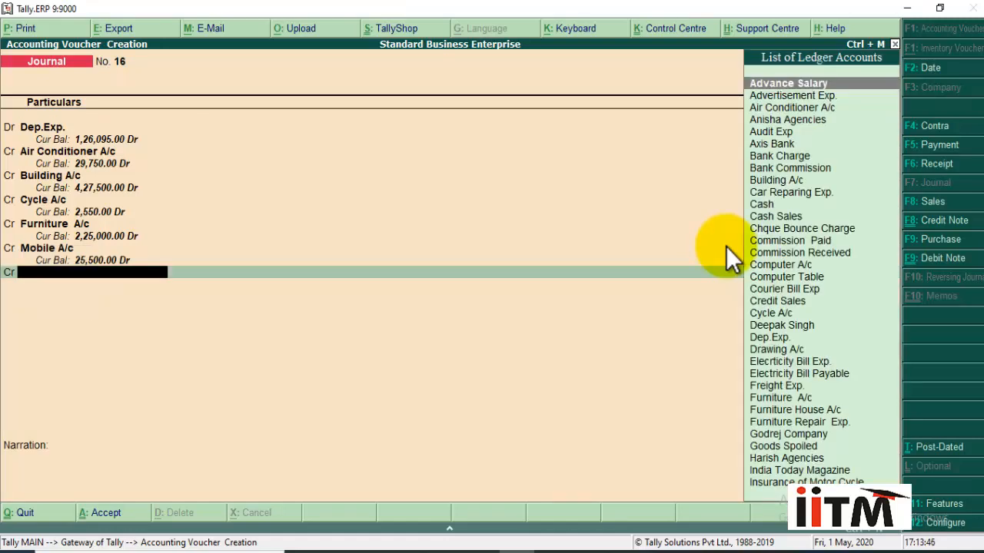
pyautogui.write('Sp')
pyautogui.press('Return')
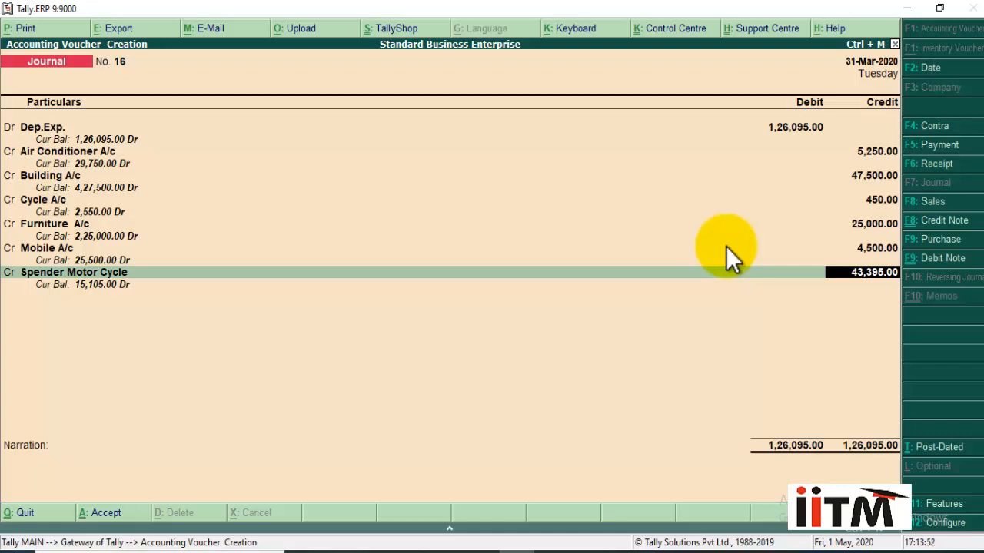
pyautogui.write('8775')
pyautogui.press('Return')
# Credit Computer A/c with 12,120 in the depreciation journal voucher
pyautogui.press('Return')
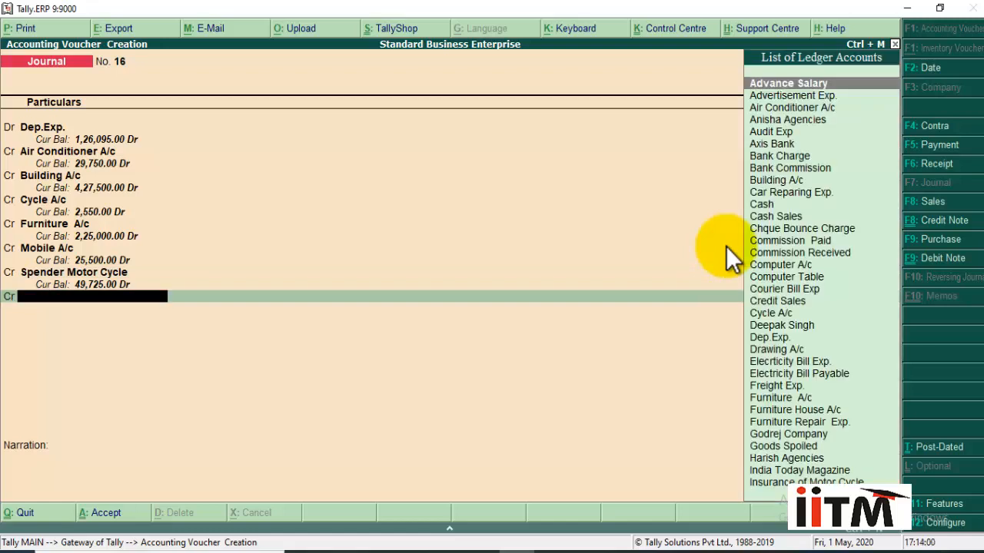
pyautogui.write('Com')
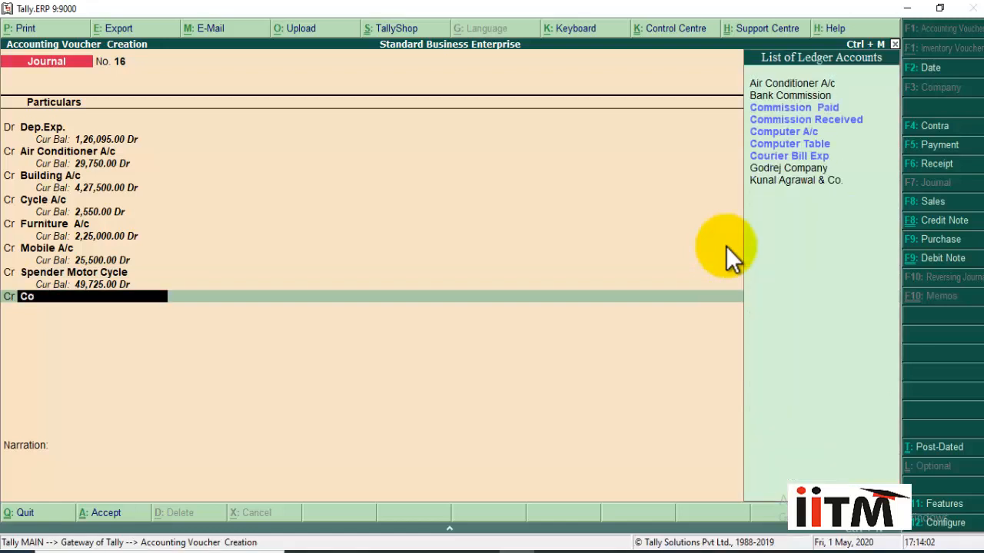
pyautogui.press('Down')
pyautogui.press('Down')
pyautogui.press('Down')
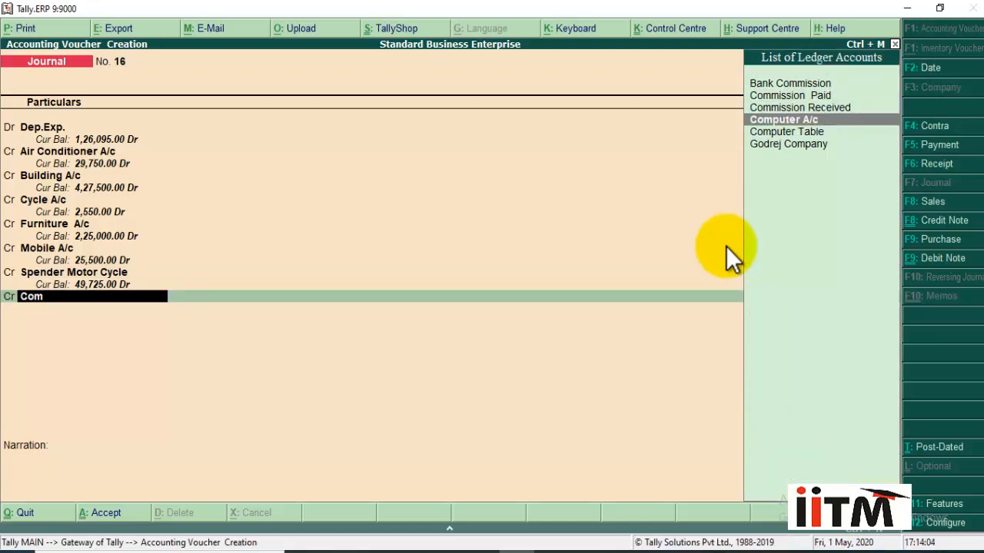
pyautogui.press('Return')
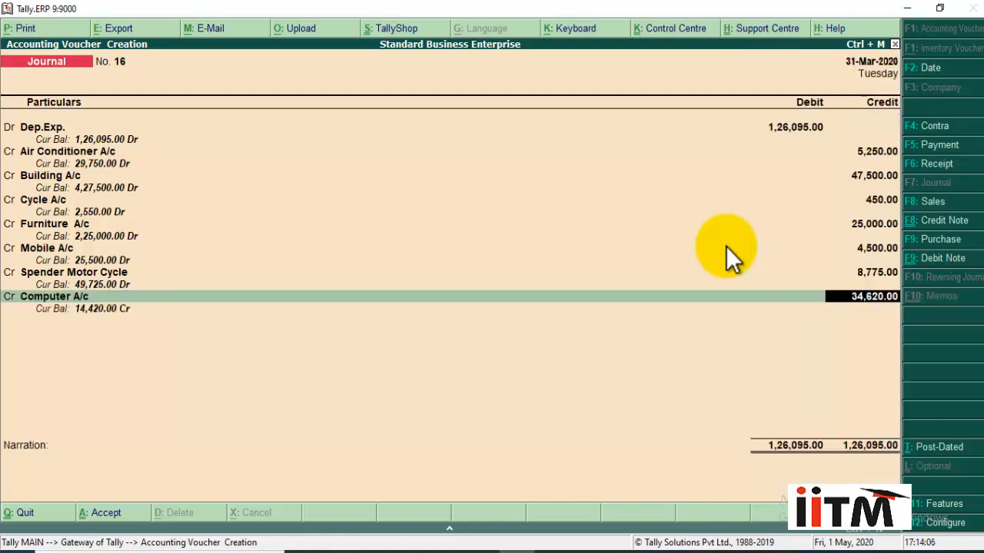
pyautogui.write('12120')
pyautogui.press('Return')
# Credit Motor Car A/c with 22,500 and save the depreciation journal voucher without a narration
pyautogui.press('Return')
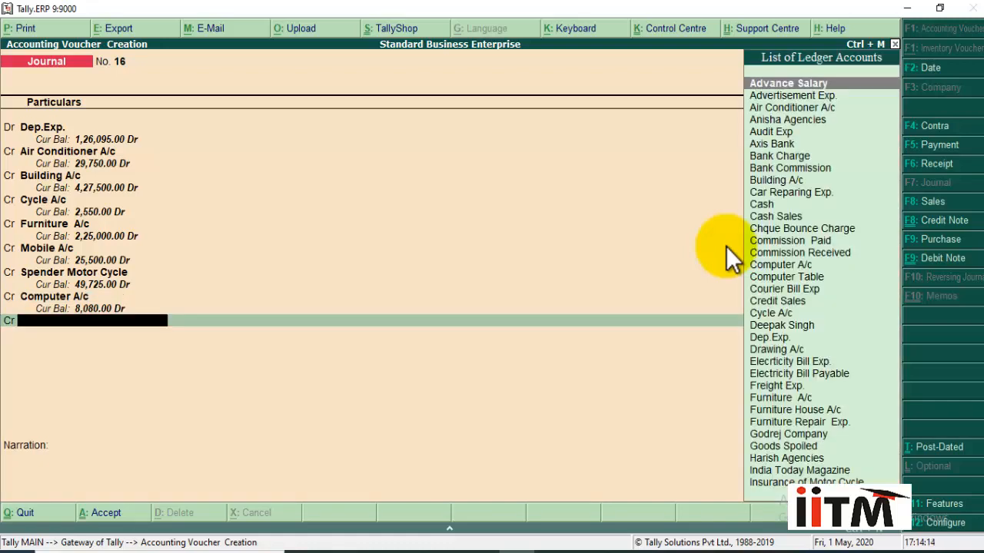
pyautogui.write('Mo')
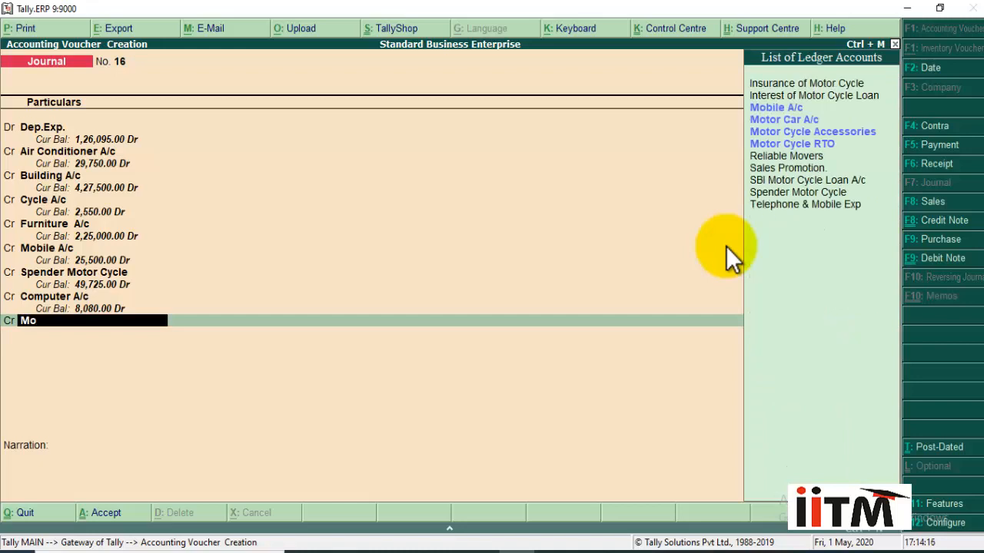
pyautogui.press('Down')
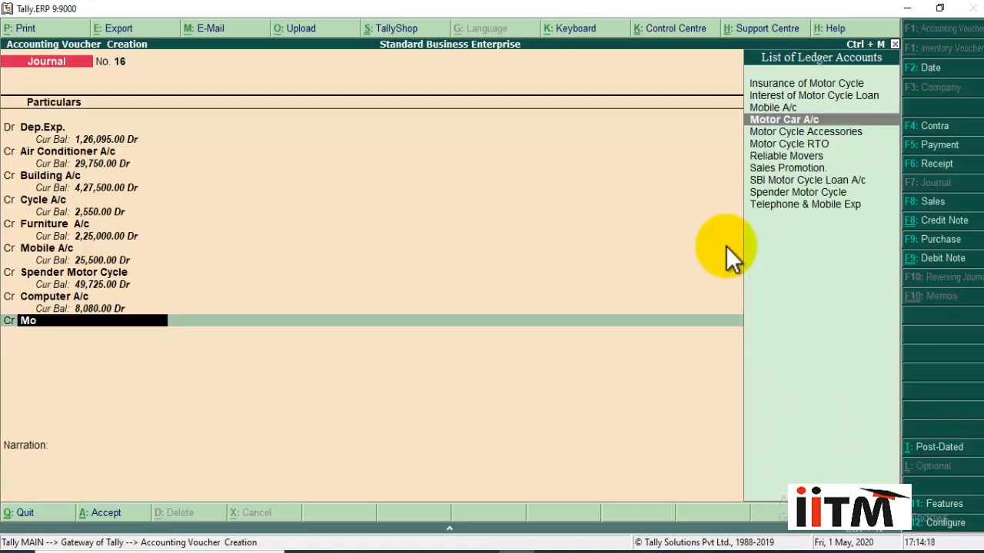
pyautogui.press('Return')
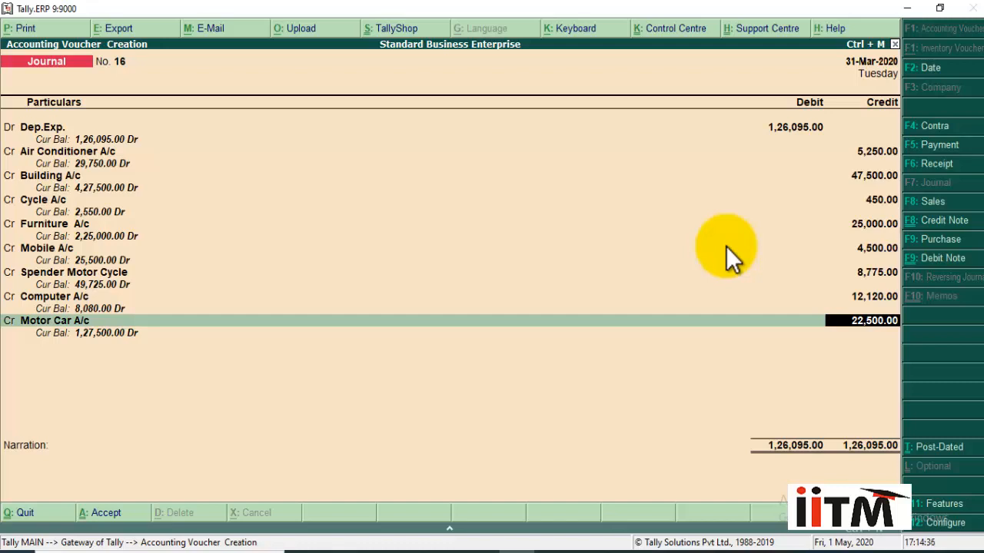
pyautogui.press('Return')
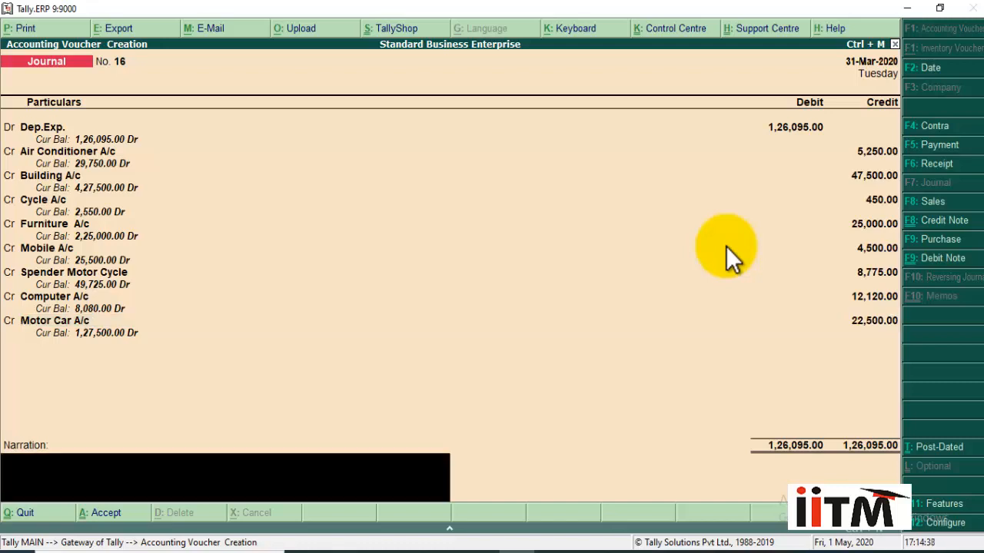
pyautogui.press('Return')
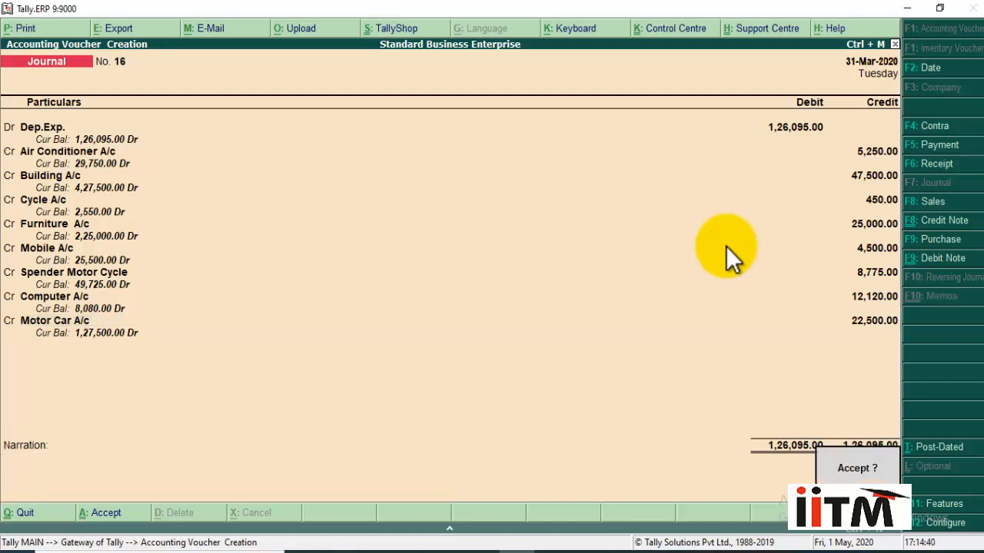
pyautogui.press('Return')
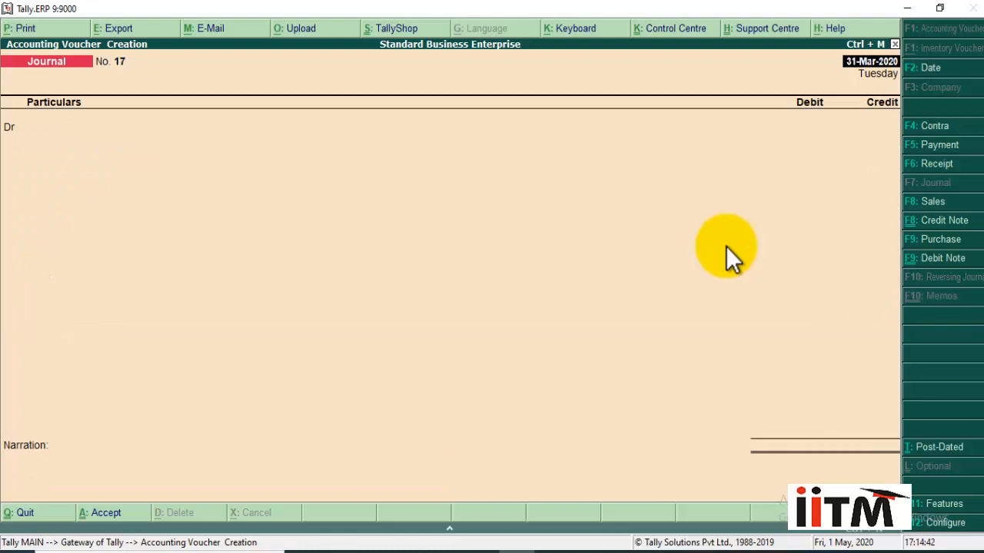
# Check the 11.3 Depreciation Entries table in the Word sheet for remaining items, and return to Tally.ERP 9
pyautogui.click(507, 552)
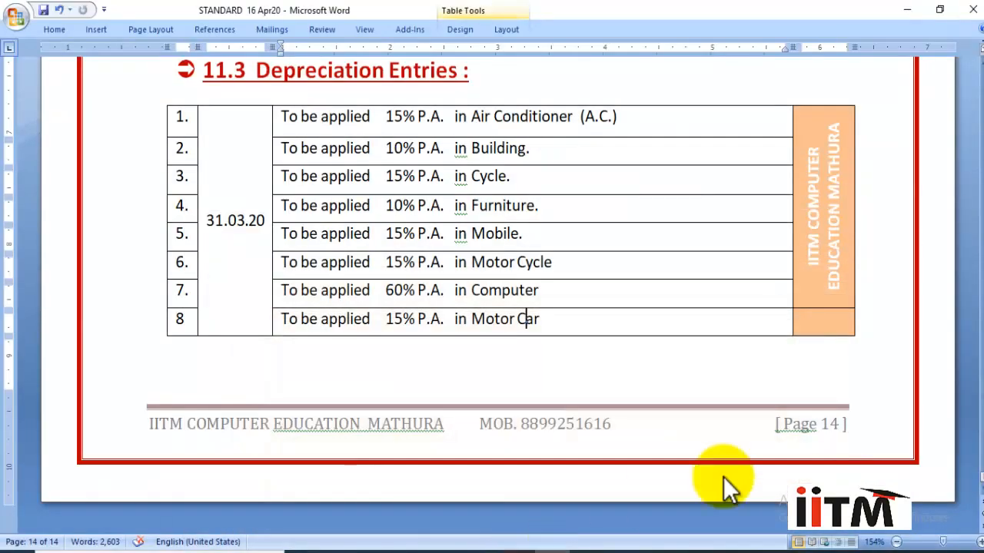
pyautogui.moveTo(981, 479)
pyautogui.mouseDown()
pyautogui.moveTo(981, 467)
pyautogui.moveTo(981, 478)
pyautogui.mouseUp()
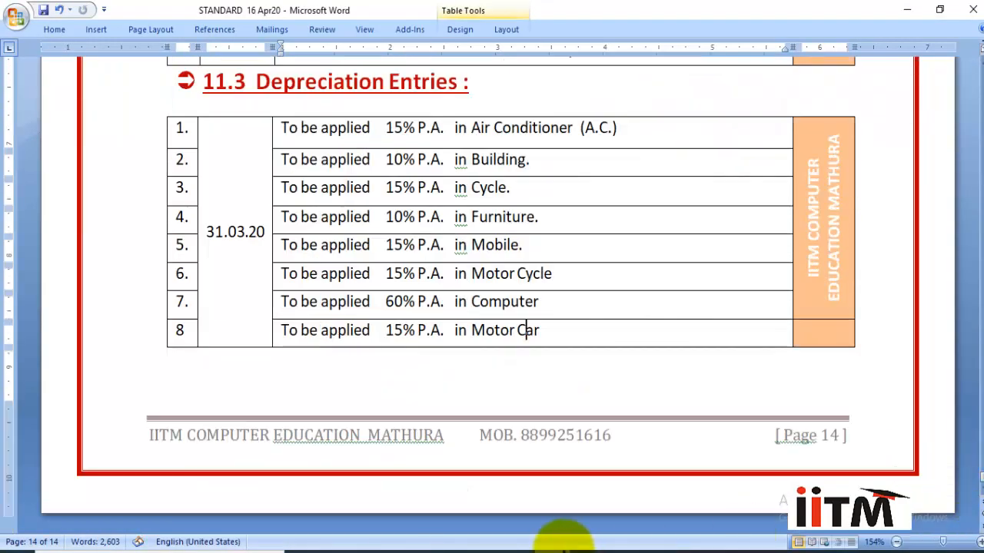
pyautogui.click(517, 547)
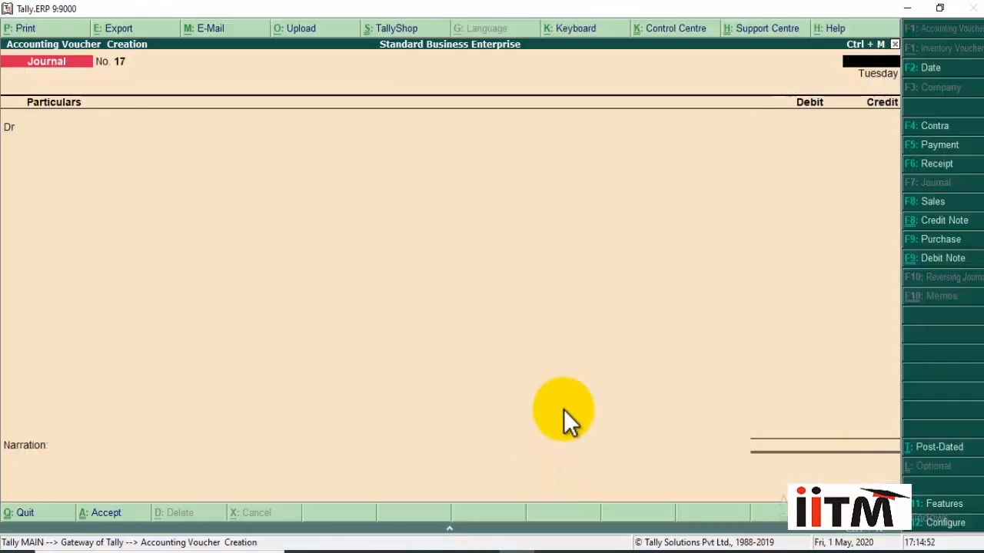
# Quit the blank journal voucher and display the Trial Balance of Standard Business Enterprise
pyautogui.press('Escape')
pyautogui.press('y')
pyautogui.press('Down')
pyautogui.press('Down')
pyautogui.press('Down')
pyautogui.press('Down')
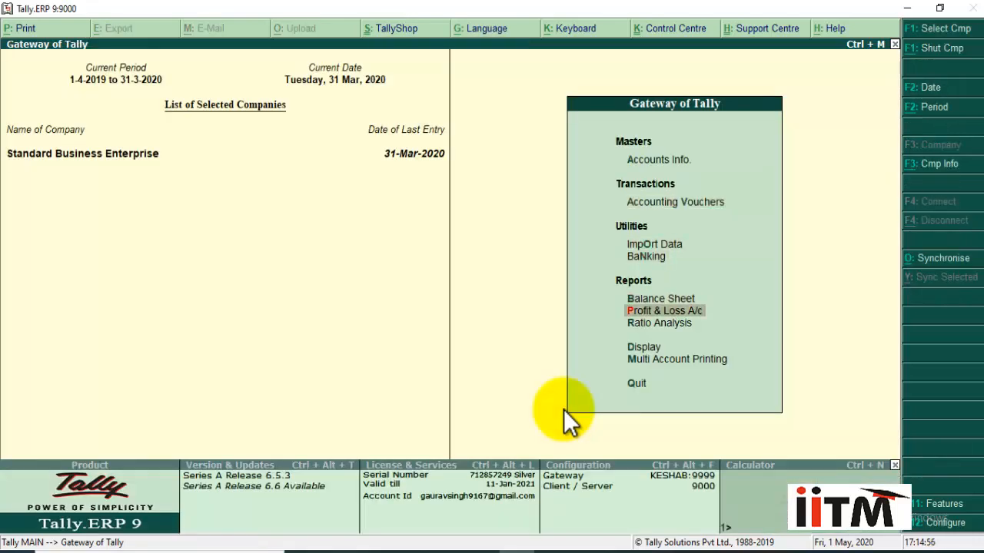
pyautogui.press('Down')
pyautogui.press('Down')
pyautogui.press('Return')
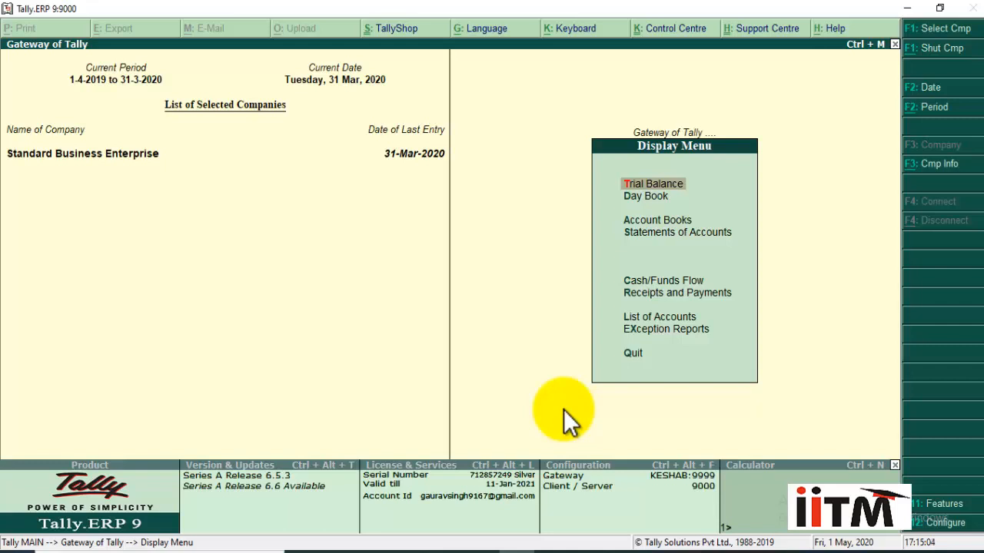
pyautogui.press('Return')
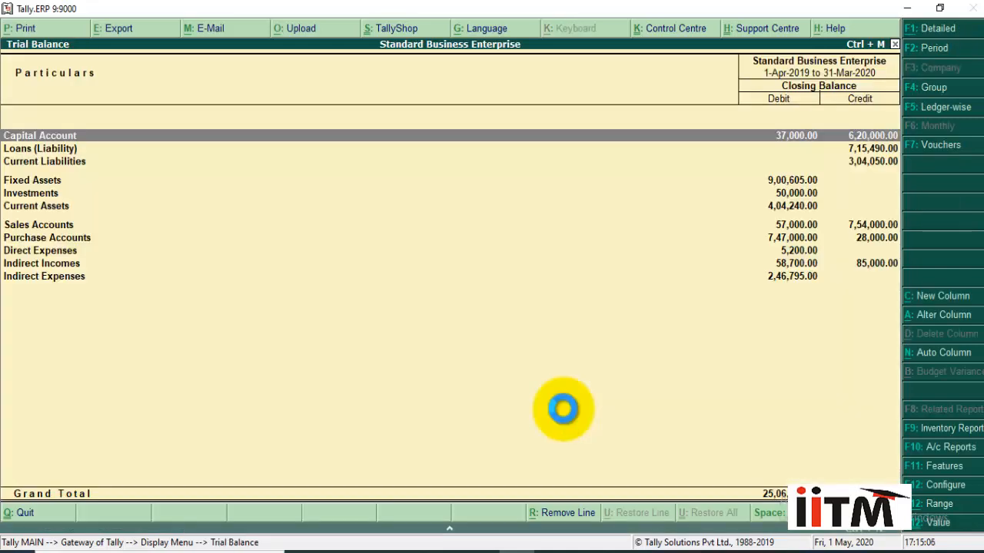
# Show the Trial Balance in detail and examine the group and ledger balances from Capital Account through Indirect Expenses
pyautogui.hotkey('alt', 'F1')
pyautogui.press('Down')
pyautogui.press('Down')
pyautogui.press('Down')
pyautogui.press('Down')
pyautogui.press('Down')
pyautogui.press('Down')
pyautogui.press('Down')
pyautogui.press('Down')
pyautogui.press('Down')
pyautogui.press('Down')
pyautogui.press('Down')
pyautogui.press('Down')
pyautogui.press('Down')
pyautogui.press('Down')
pyautogui.press('Down')
pyautogui.press('Down')
pyautogui.press('Down')
pyautogui.press('Down')
pyautogui.press('Down')
pyautogui.press('Down')
pyautogui.press('Down')
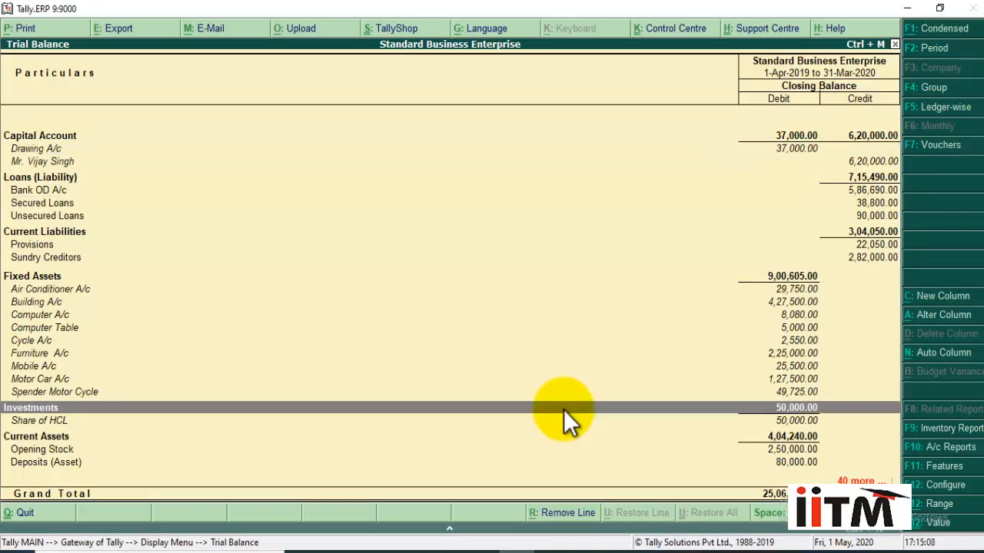
pyautogui.press('Up')
pyautogui.press('Up')
pyautogui.press('Up')
pyautogui.press('Up')
pyautogui.press('Up')
pyautogui.press('Up')
pyautogui.press('Up')
pyautogui.press('Up')
pyautogui.press('Up')
pyautogui.press('Up')
pyautogui.press('Up')
pyautogui.press('Up')
pyautogui.press('Up')
pyautogui.press('Up')
pyautogui.press('Up')
pyautogui.press('Up')
pyautogui.press('Up')
pyautogui.press('Up')
pyautogui.press('Up')
pyautogui.press('Up')
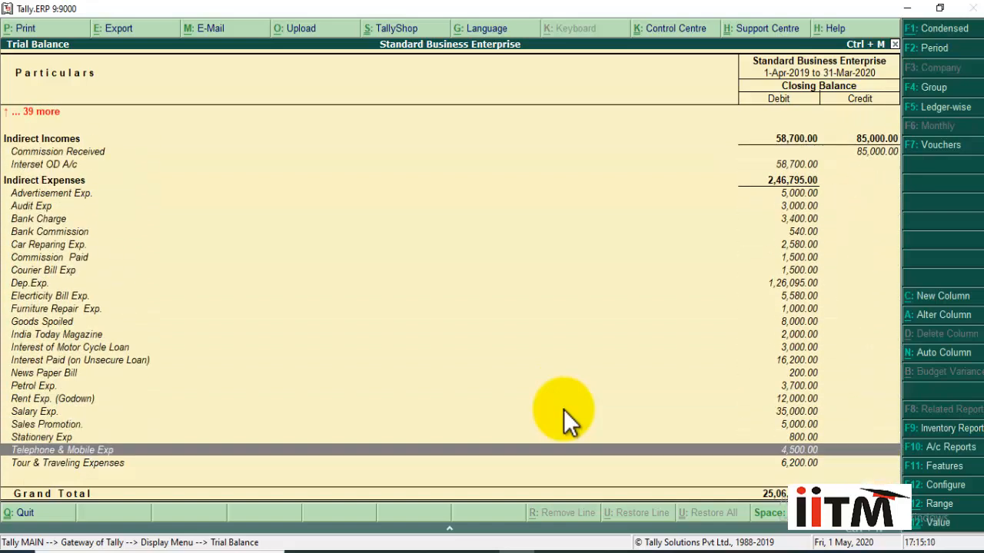
pyautogui.press('Up')
pyautogui.press('Up')
pyautogui.press('Up')
pyautogui.press('Up')
pyautogui.press('Up')
pyautogui.press('Up')
pyautogui.press('Up')
pyautogui.press('Up')
pyautogui.press('Up')
pyautogui.press('Up')
pyautogui.press('Up')
pyautogui.press('Up')
pyautogui.press('Up')
pyautogui.press('Up')
pyautogui.press('Up')
pyautogui.press('Up')
pyautogui.press('Up')
pyautogui.press('Up')
pyautogui.press('Up')
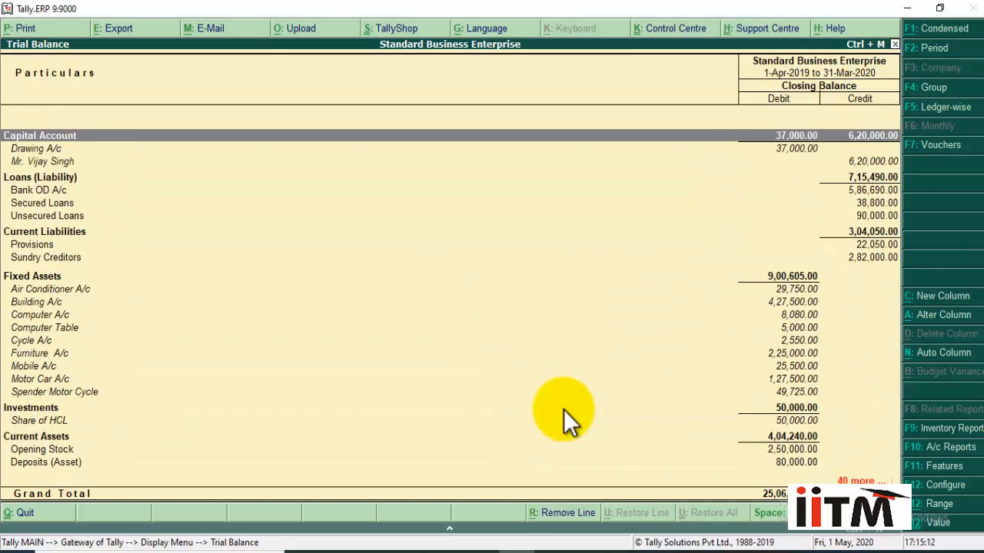
pyautogui.press('Down')
pyautogui.press('Down')
pyautogui.press('Down')
pyautogui.press('Down')
pyautogui.press('Down')
pyautogui.press('Down')
pyautogui.press('Down')
pyautogui.press('Down')
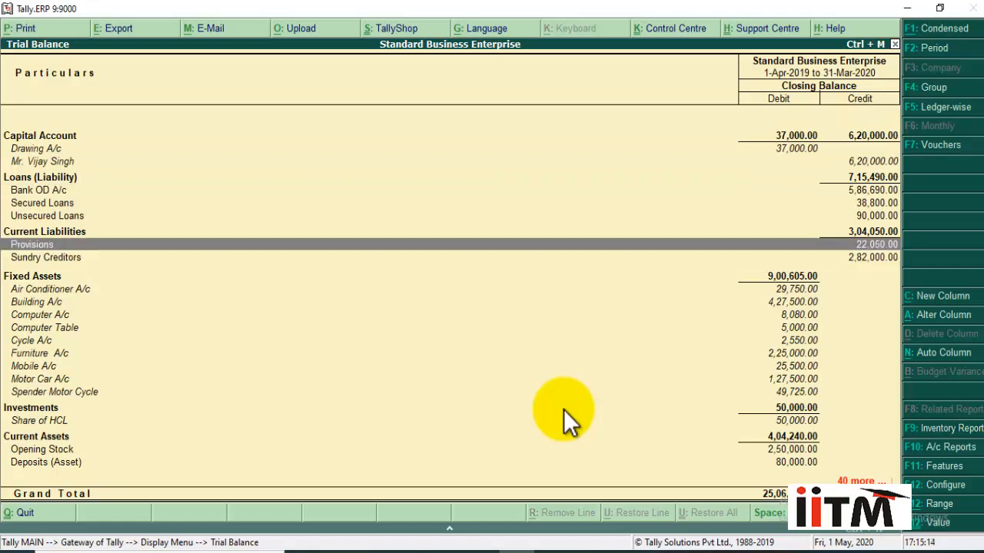
pyautogui.press('Down')
pyautogui.press('Down')
pyautogui.press('Down')
pyautogui.press('Down')
pyautogui.press('Down')
pyautogui.press('Down')
pyautogui.press('Down')
pyautogui.press('Down')
pyautogui.press('Down')
pyautogui.press('Down')
pyautogui.press('Down')
pyautogui.press('Down')
pyautogui.press('Down')
pyautogui.press('Down')
pyautogui.press('Down')
pyautogui.press('Down')
pyautogui.press('Down')
pyautogui.press('Down')
pyautogui.press('Down')
pyautogui.press('Down')
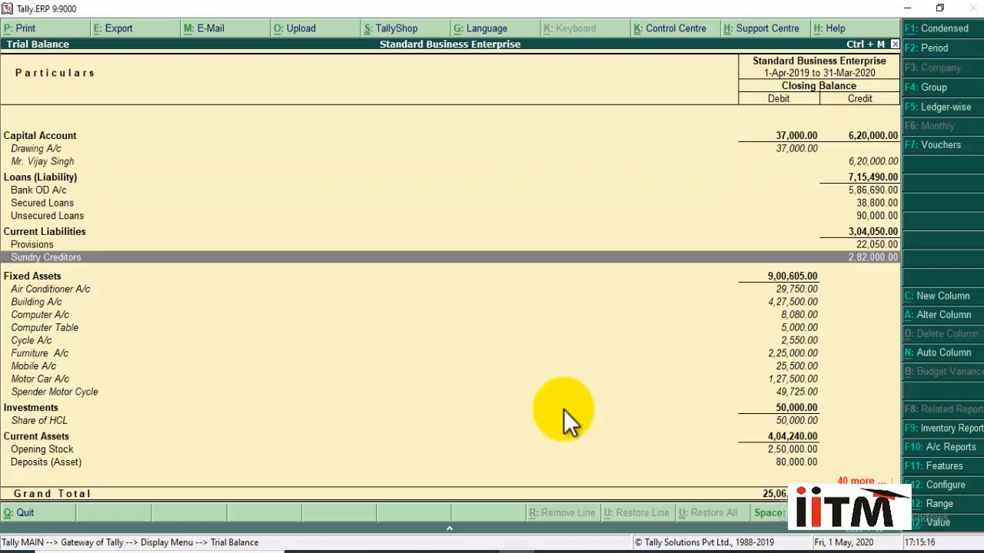
pyautogui.press('Down')
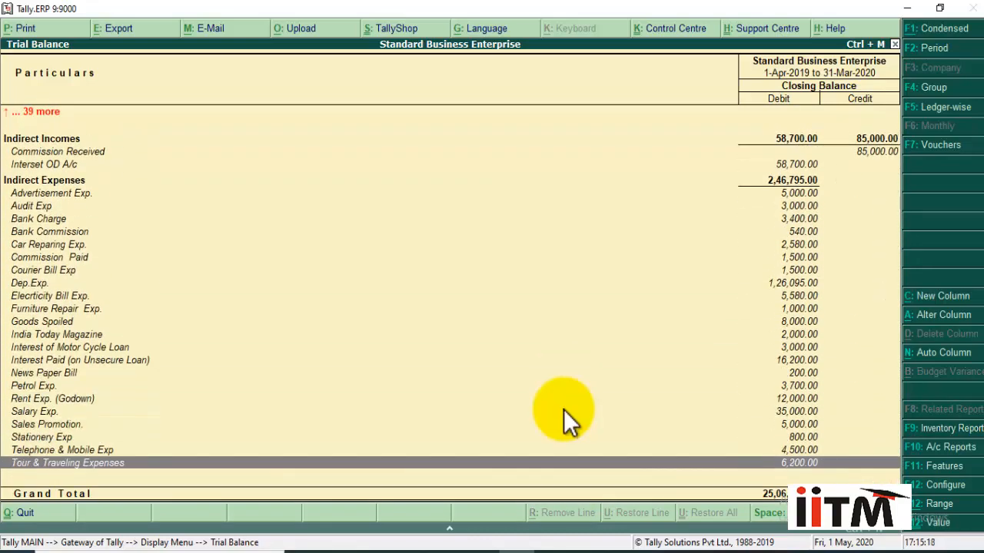
# Leave the Trial Balance, review the Balance Sheet in detailed form, and return to the Gateway of Tally
pyautogui.press('Escape')
pyautogui.press('Escape')
pyautogui.press('Escape')
pyautogui.press('Escape')
pyautogui.press('Up')
pyautogui.press('Up')
pyautogui.press('Up')
pyautogui.press('Up')
pyautogui.press('Up')
pyautogui.press('Up')
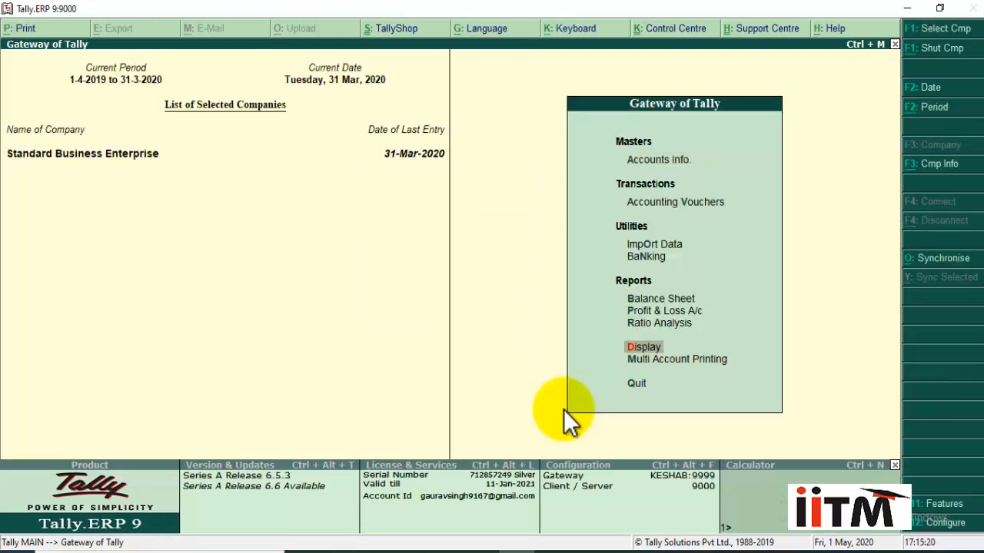
pyautogui.press('Return')
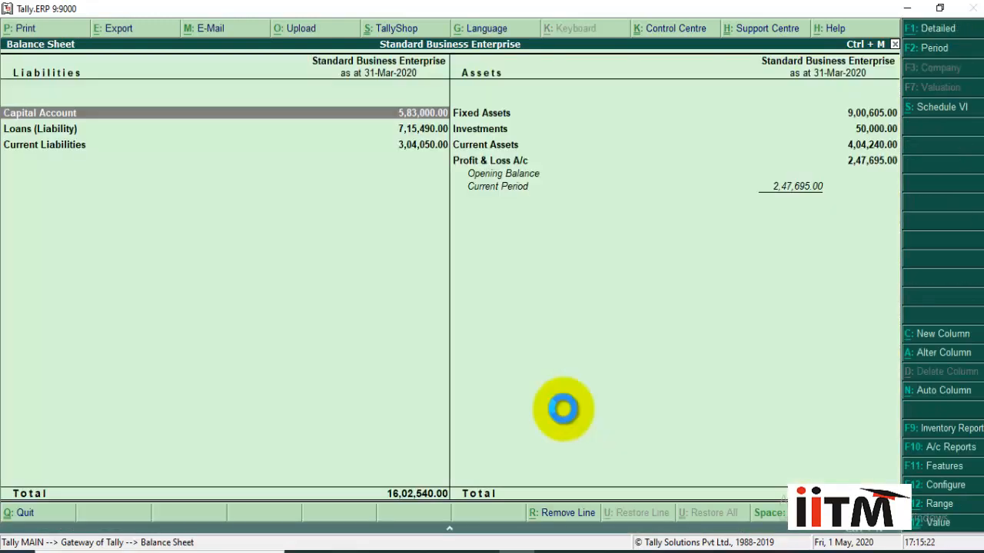
pyautogui.hotkey('alt', 'F1')
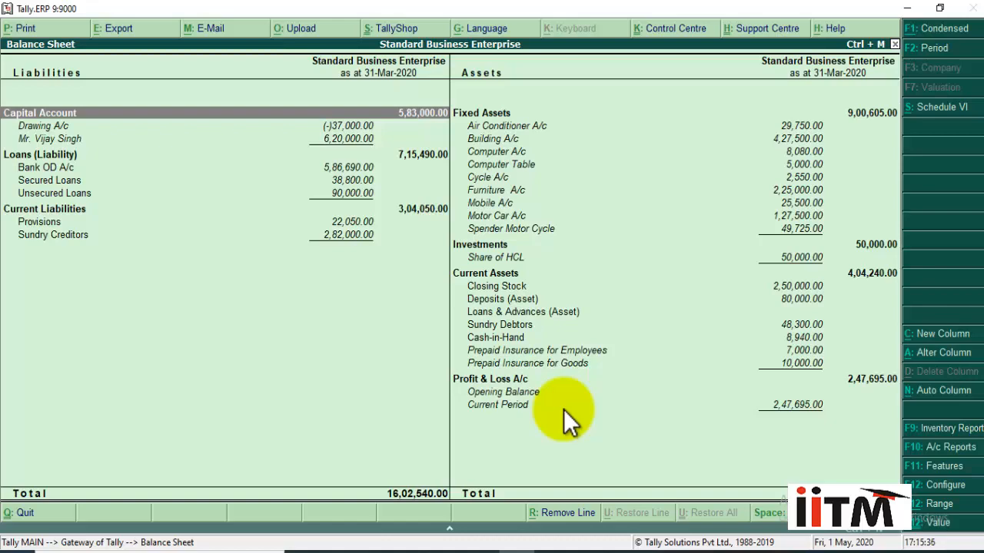
pyautogui.press('Escape')
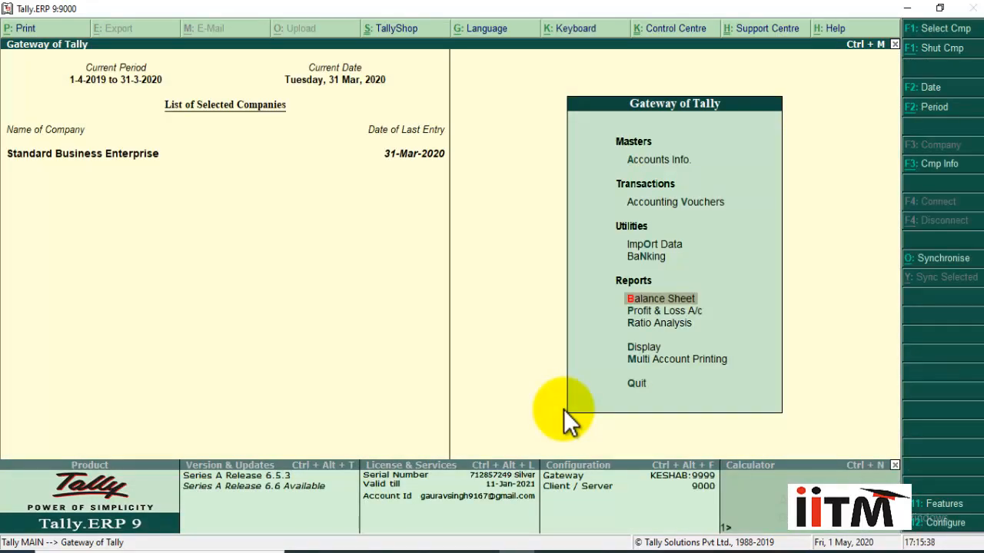